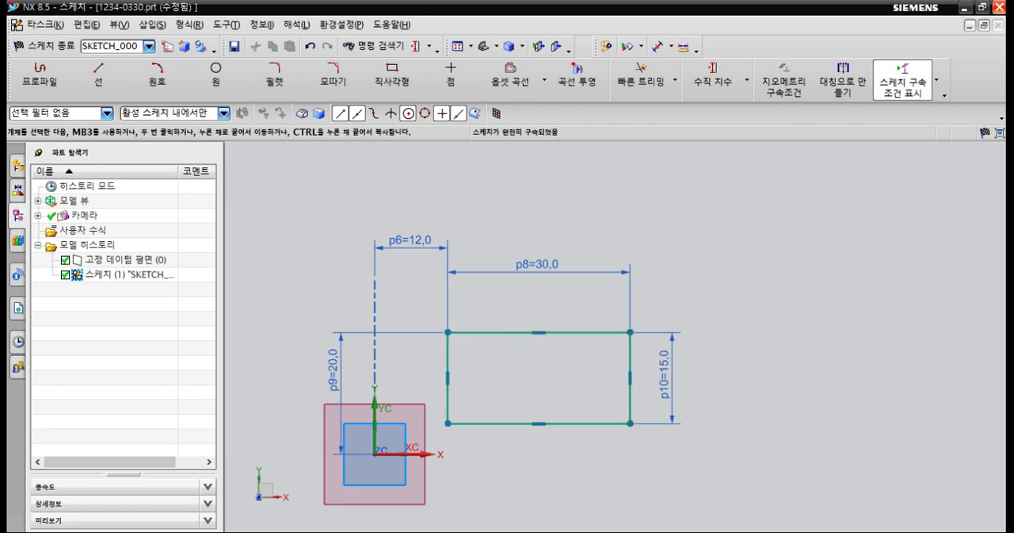
Sketch a closed, tilted four-sided profile beside the dimensioned rectangle, with an upper edge about 21 mm long at about 23°.
{"action": "left_click", "coordinate": [39, 75]}
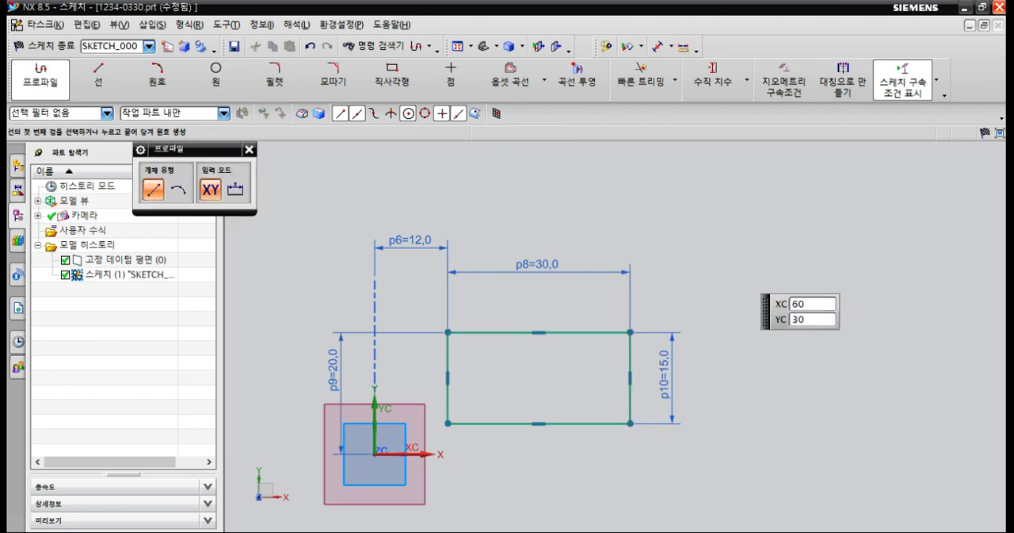
{"action": "left_click", "coordinate": [702, 259]}
{"action": "left_click", "coordinate": [821, 209]}
{"action": "left_click", "coordinate": [865, 314]}
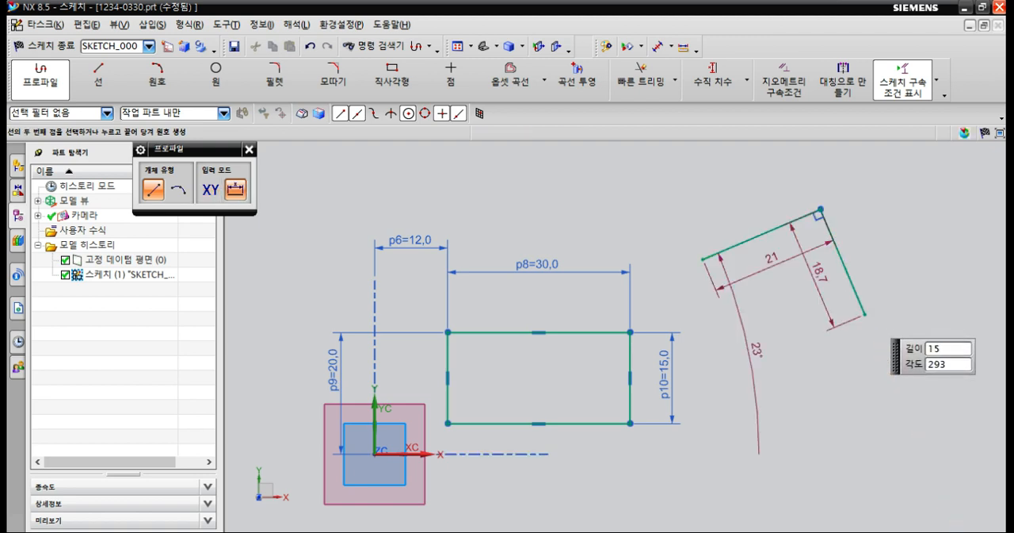
{"action": "left_click", "coordinate": [736, 347]}
{"action": "left_click", "coordinate": [703, 259]}
{"action": "key", "text": "Escape"}
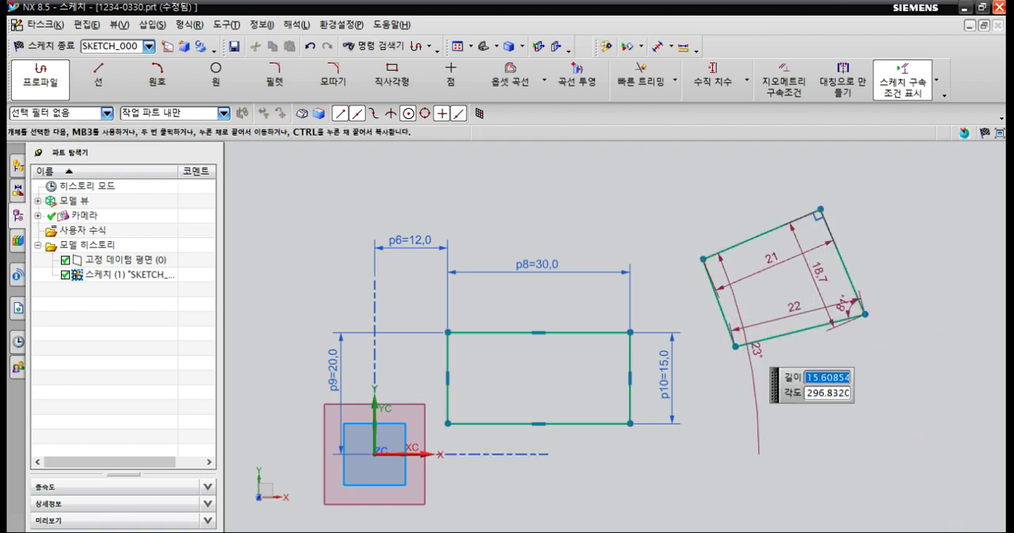
{"action": "key", "text": "Escape"}
Try setting the angle dimension of the new profile's upper edge to 90°, and undo the change.
{"action": "double_click", "coordinate": [758, 350]}
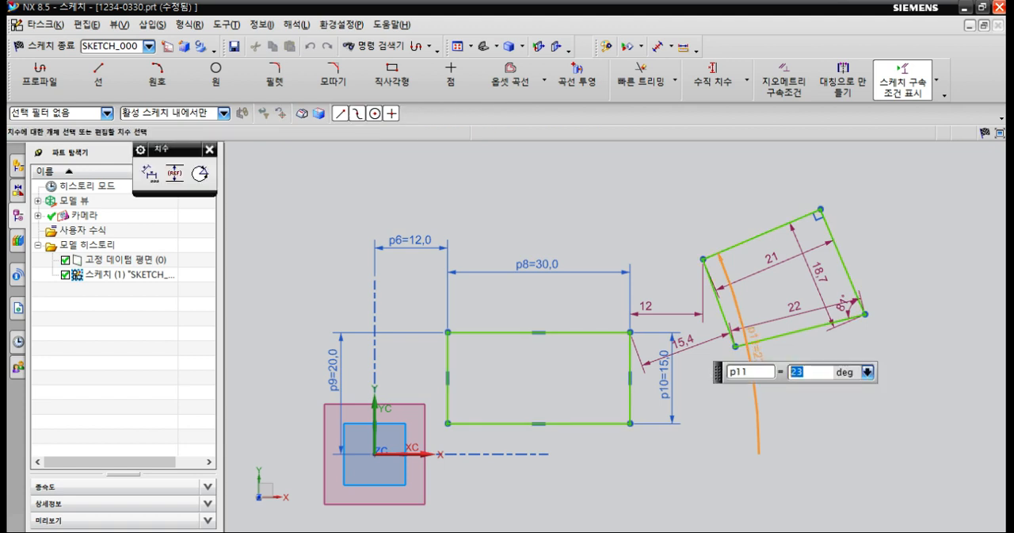
{"action": "type", "text": "90"}
{"action": "key", "text": "Return"}
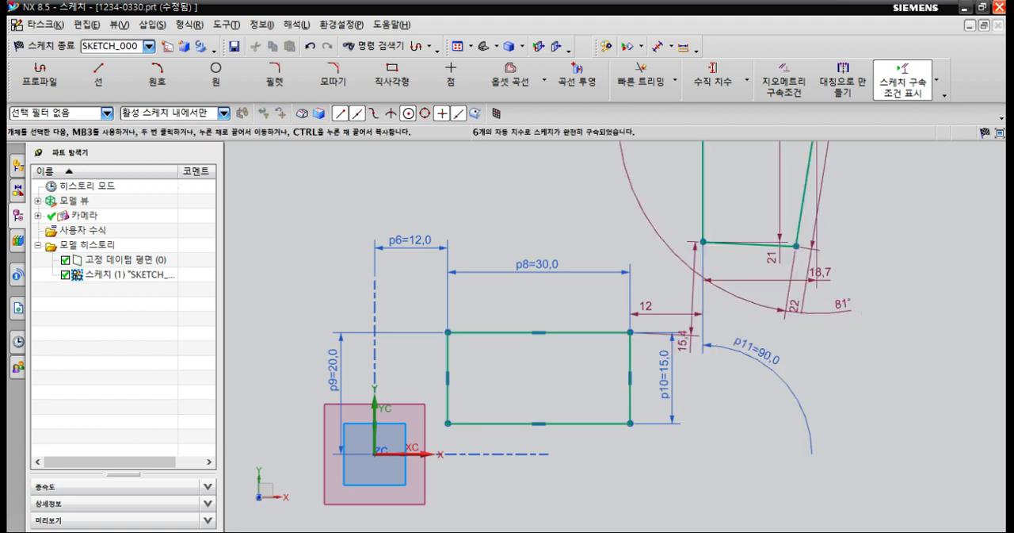
{"action": "key", "text": "ctrl+z"}
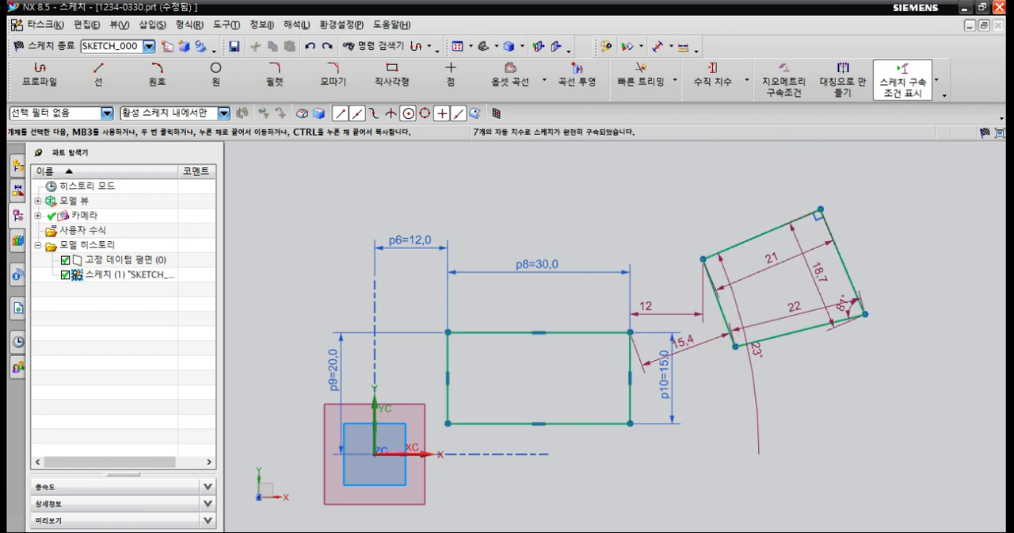
Try to delete the two automatic dimensions that locate the four-sided profile from the rectangle's upper corner.
{"action": "left_click", "coordinate": [689, 348]}
{"action": "left_click", "coordinate": [702, 310]}
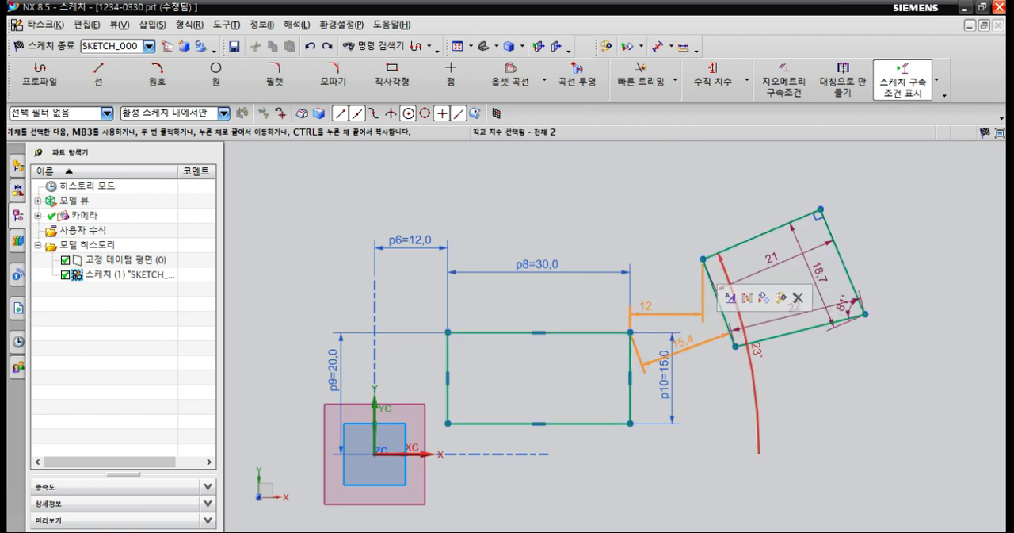
{"action": "key", "text": "Delete"}
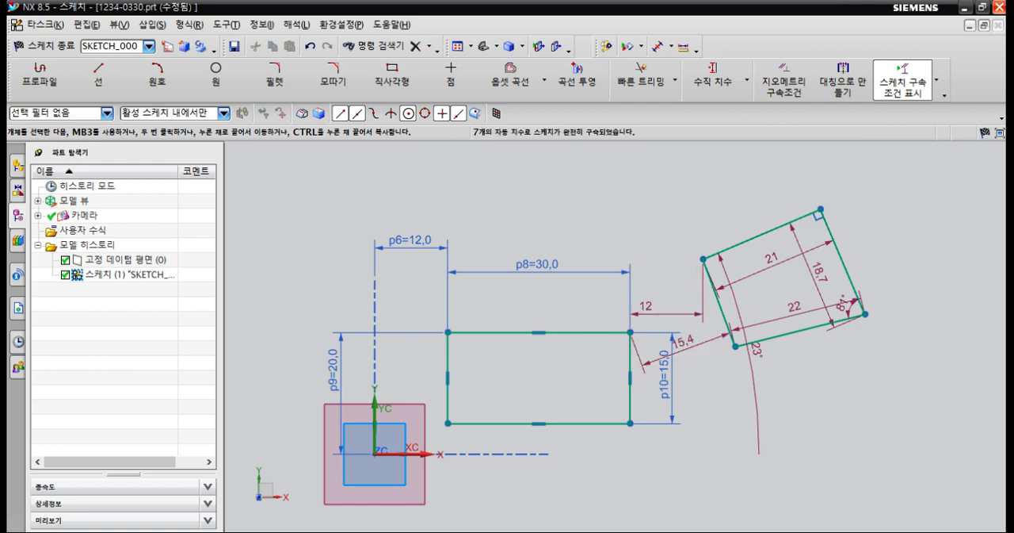
{"action": "left_click", "coordinate": [669, 354]}
{"action": "left_click", "coordinate": [673, 313]}
{"action": "right_click", "coordinate": [686, 317]}
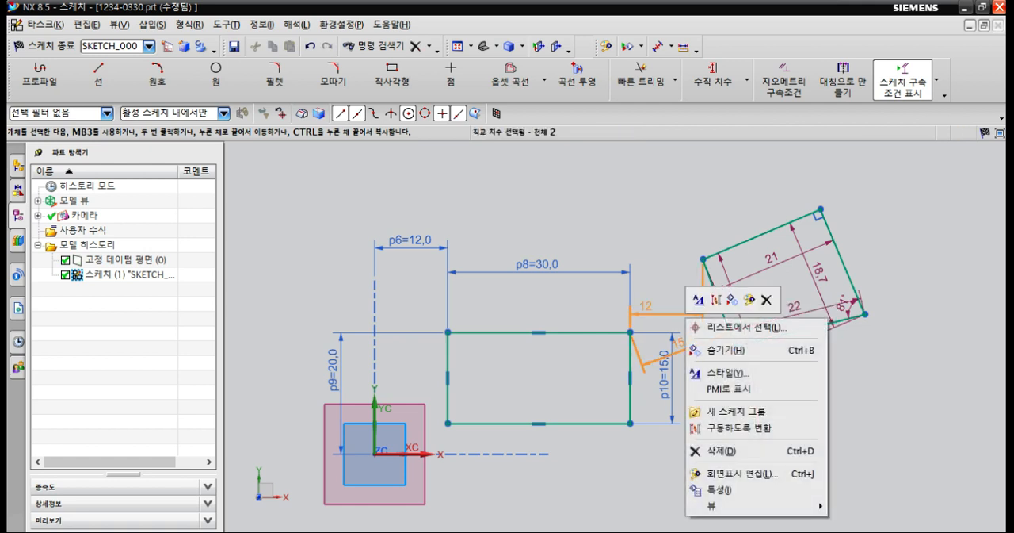
{"action": "key", "text": "Delete"}
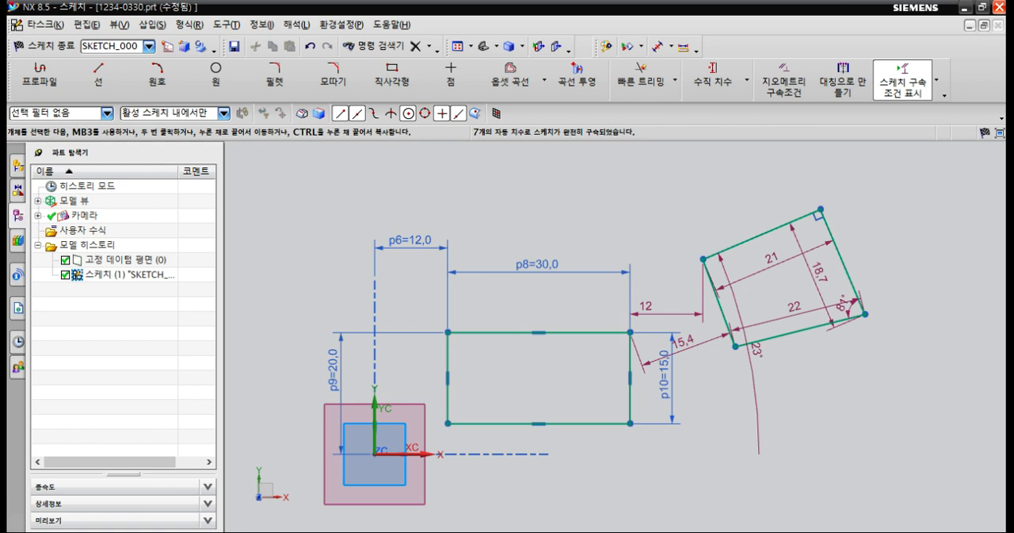
Move the profile's angle and right-edge dimensions outside the shape, and hide its upper-edge and lower-edge length dimensions.
{"action": "left_click_drag", "start_coordinate": [756, 349], "coordinate": [905, 331]}
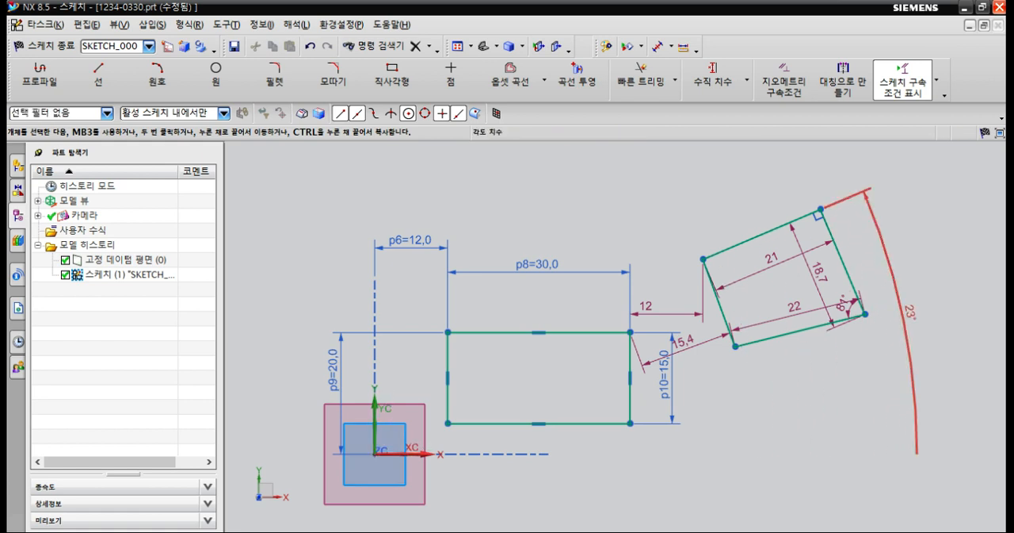
{"action": "left_click_drag", "start_coordinate": [817, 273], "coordinate": [867, 248]}
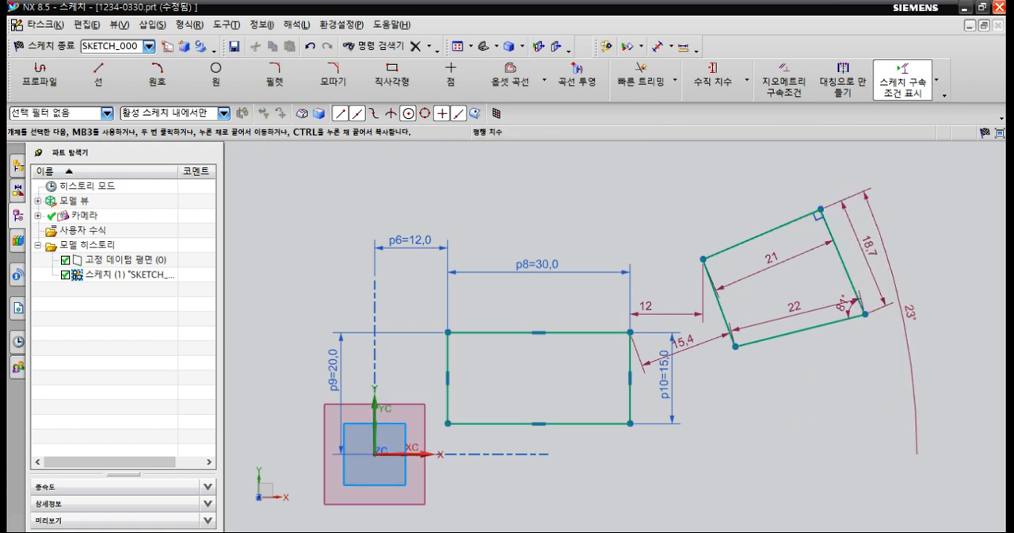
{"action": "left_click", "coordinate": [775, 260]}
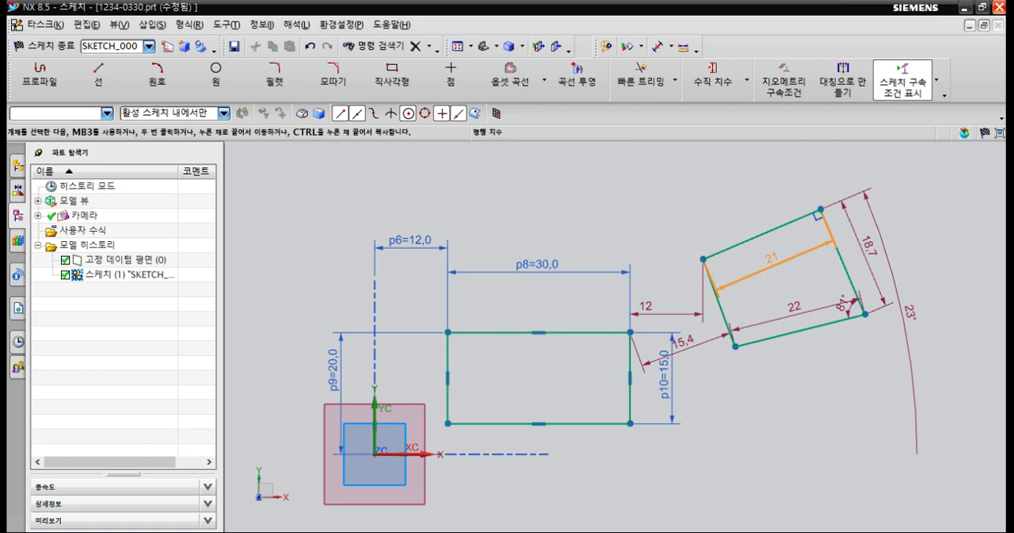
{"action": "left_click", "coordinate": [794, 307]}
{"action": "key", "text": "ctrl+b"}
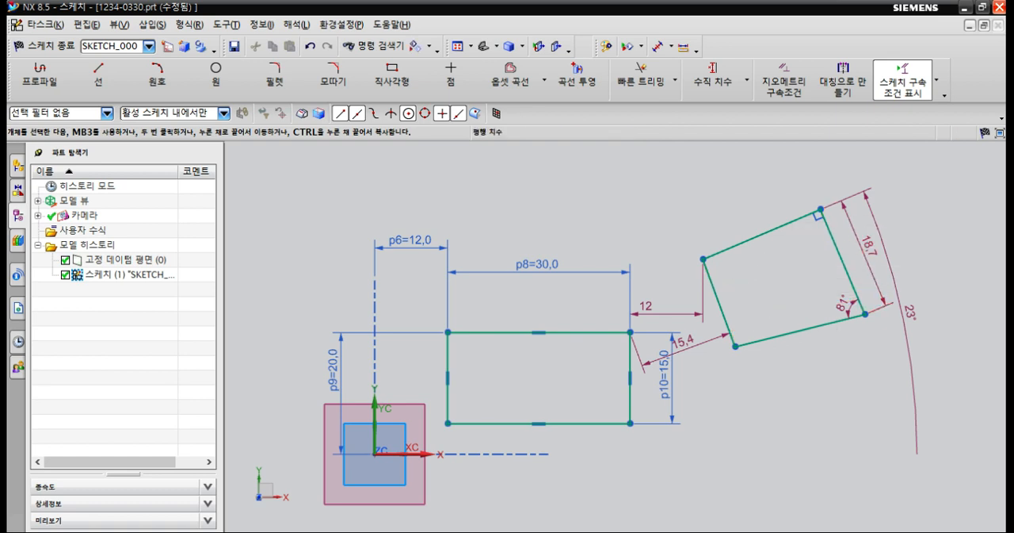
Hide the remaining automatic dimensions: the right-edge length, both profile angles and the two offsets from the rectangle.
{"action": "left_click", "coordinate": [870, 246]}
{"action": "key", "text": "ctrl+b"}
{"action": "left_click", "coordinate": [910, 313]}
{"action": "key", "text": "ctrl+b"}
{"action": "left_click", "coordinate": [844, 305]}
{"action": "key", "text": "ctrl+b"}
{"action": "left_click", "coordinate": [685, 349]}
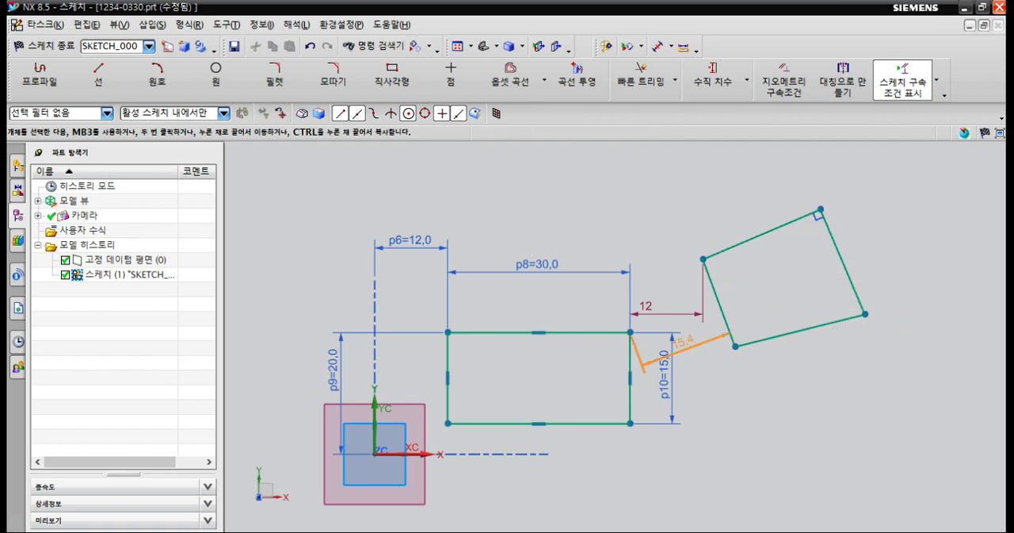
{"action": "key", "text": "ctrl+b"}
{"action": "left_click", "coordinate": [666, 314]}
{"action": "key", "text": "ctrl+b"}
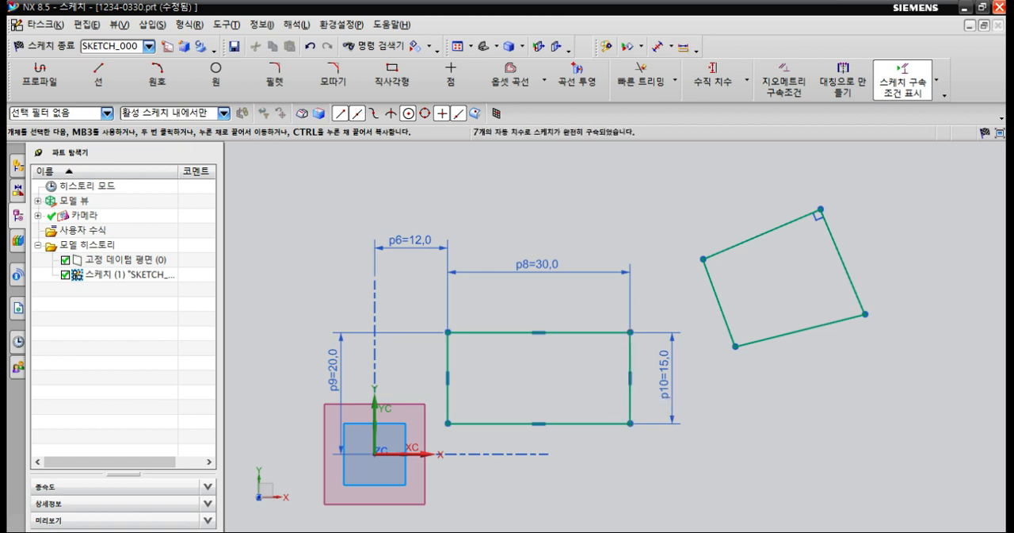
{"action": "key", "text": "c"}
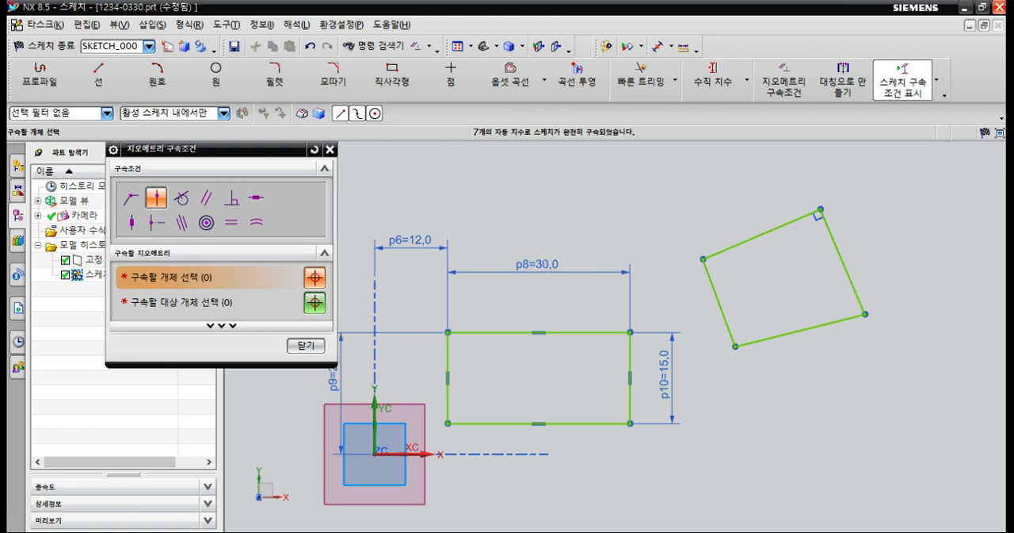
{"action": "left_click_drag", "start_coordinate": [222, 149], "coordinate": [206, 174]}
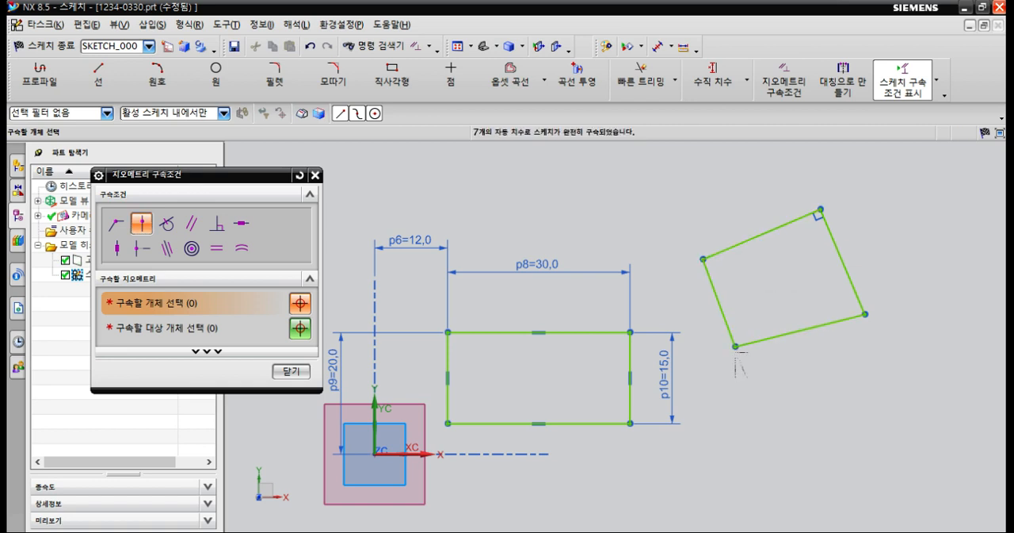
{"action": "left_click", "coordinate": [291, 371]}
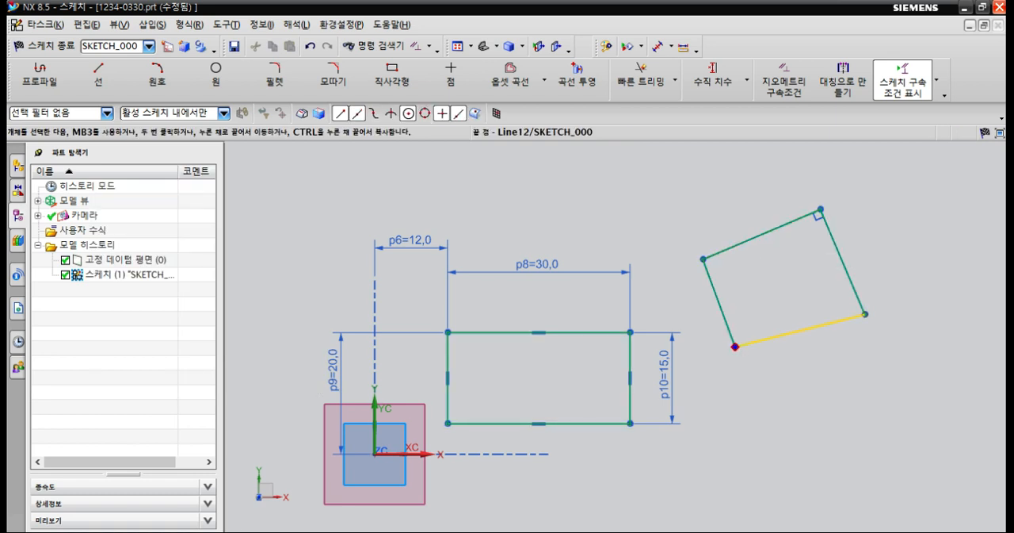
Reshape and enlarge the four-sided profile by moving its lower-left corner and then each of its edges.
{"action": "left_click_drag", "start_coordinate": [736, 347], "coordinate": [756, 381]}
{"action": "left_click_drag", "start_coordinate": [762, 234], "coordinate": [707, 207]}
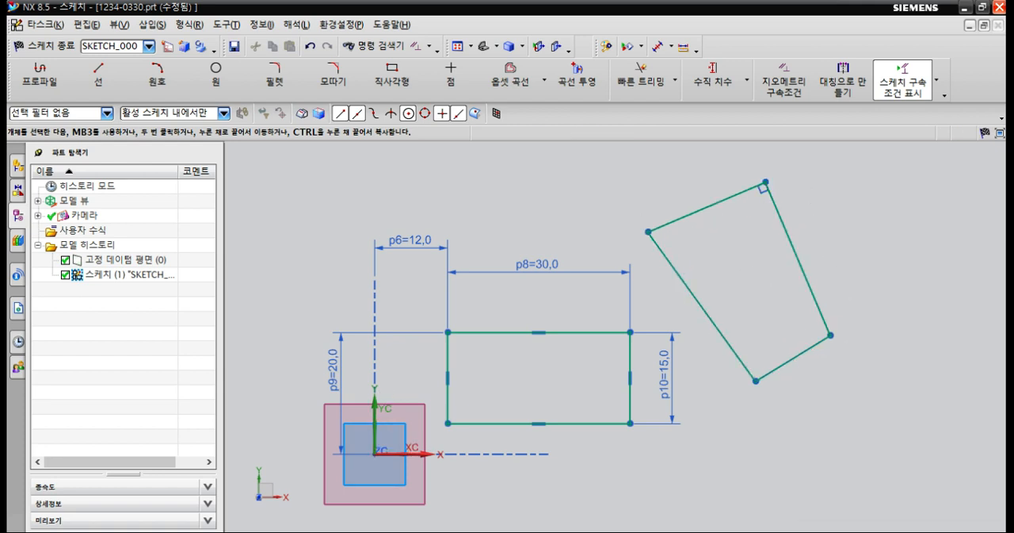
{"action": "left_click_drag", "start_coordinate": [798, 259], "coordinate": [868, 266]}
{"action": "left_click_drag", "start_coordinate": [712, 320], "coordinate": [706, 342]}
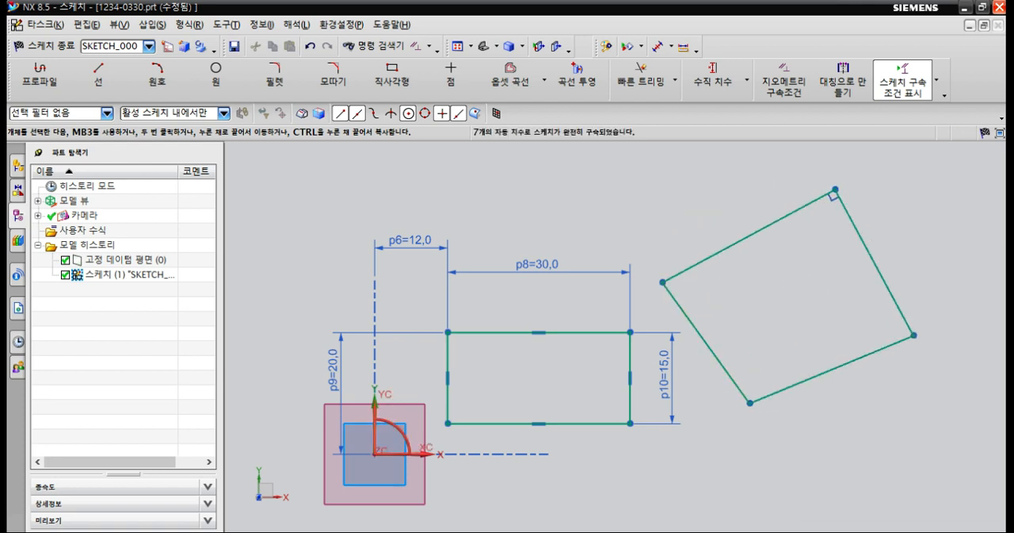
{"action": "mouse_move", "coordinate": [749, 236]}
{"action": "left_mouse_down"}
{"action": "mouse_move", "coordinate": [728, 190]}
{"action": "mouse_move", "coordinate": [747, 222]}
{"action": "left_mouse_up"}
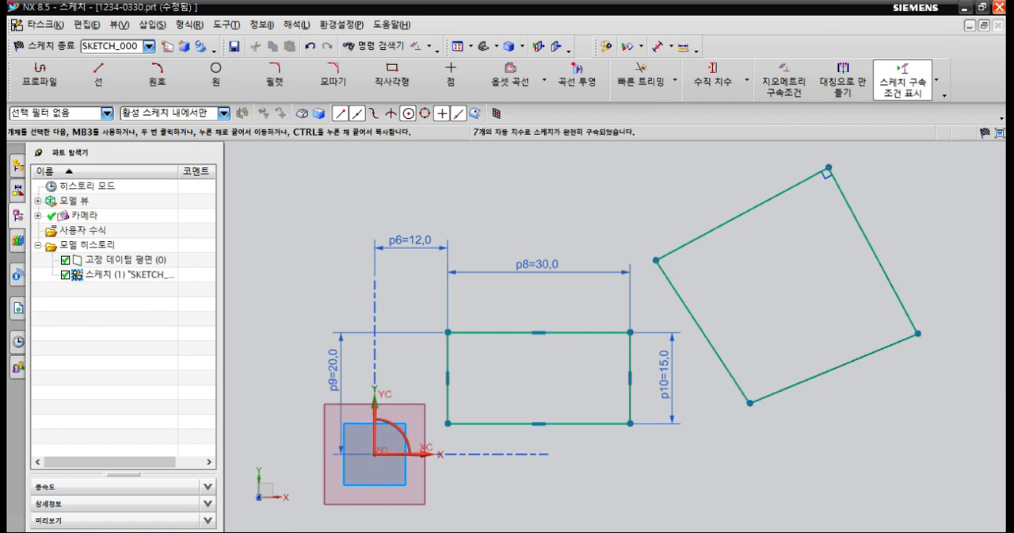
{"action": "left_click_drag", "start_coordinate": [872, 255], "coordinate": [908, 242]}
{"action": "left_click_drag", "start_coordinate": [845, 366], "coordinate": [846, 434]}
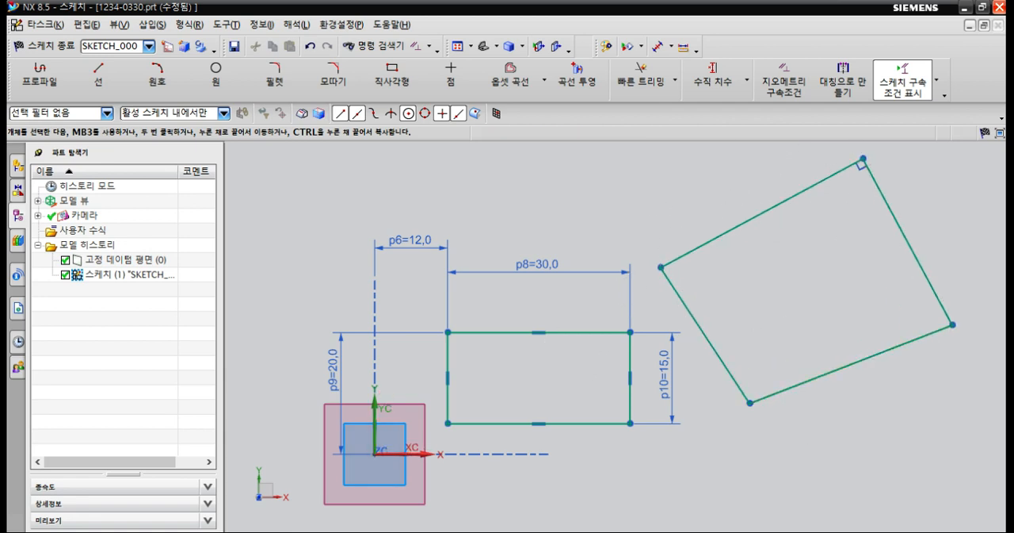
{"action": "left_click_drag", "start_coordinate": [846, 365], "coordinate": [845, 399]}
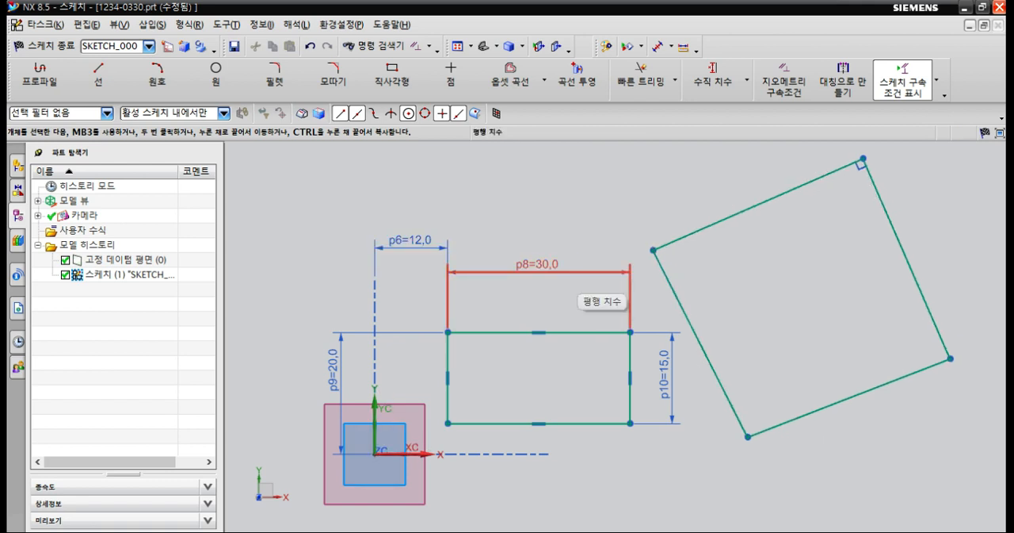
Move the profile's right-angled upper corner slightly inward and down.
{"action": "scroll", "coordinate": [628, 320], "scroll_direction": "down", "scroll_amount": 1}
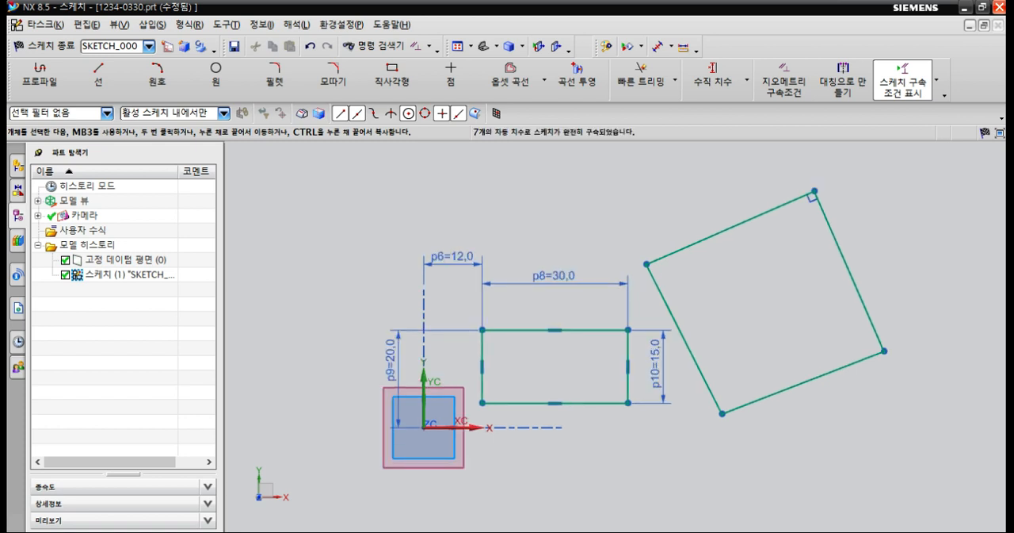
{"action": "middle_click_drag", "start_coordinate": [748, 319], "coordinate": [674, 319], "text": "shift"}
{"action": "scroll", "coordinate": [674, 320], "scroll_direction": "up", "scroll_amount": 1}
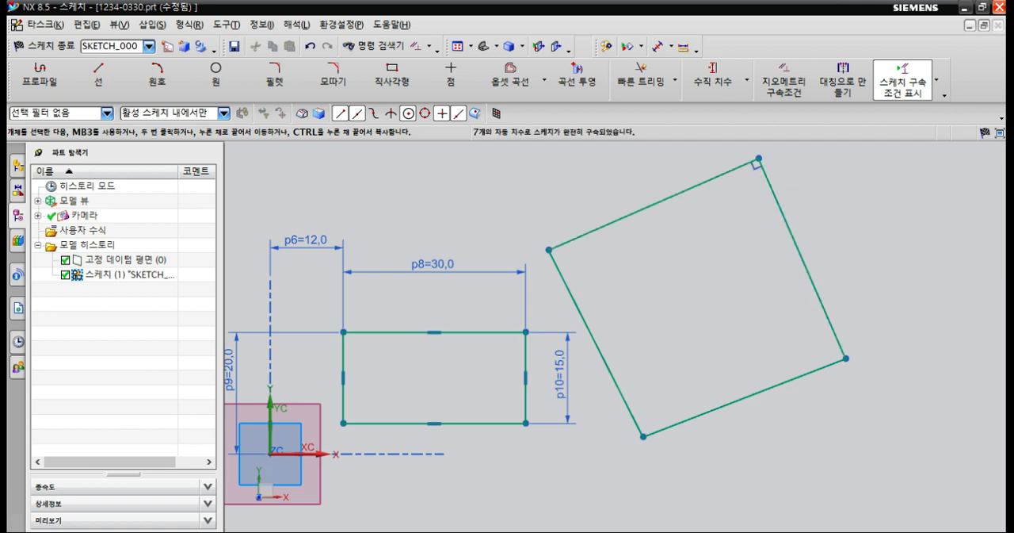
{"action": "left_click_drag", "start_coordinate": [759, 159], "coordinate": [739, 181]}
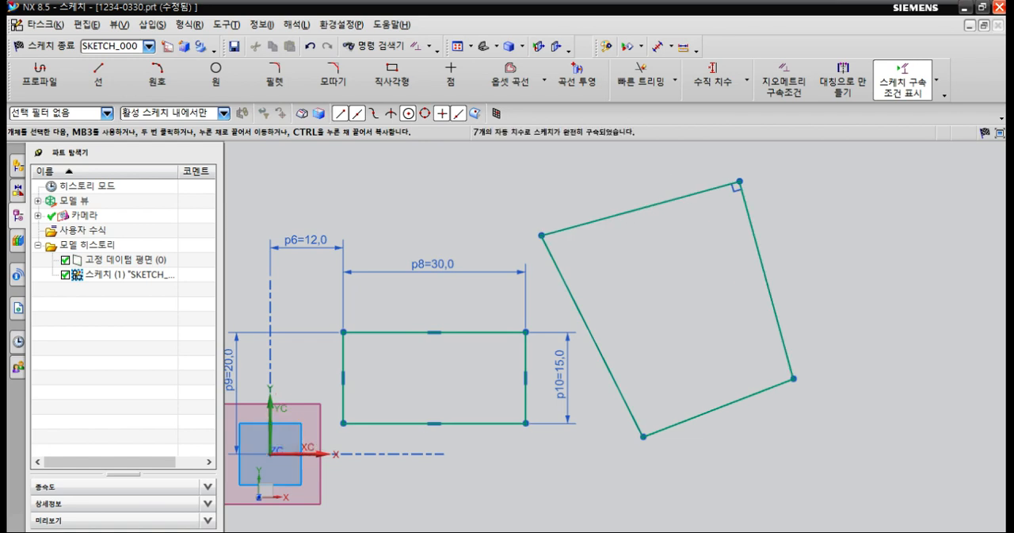
Examine the constraint options offered for the profile's four edges and those in the Geometric Constraints dialog.
{"action": "left_click", "coordinate": [637, 209]}
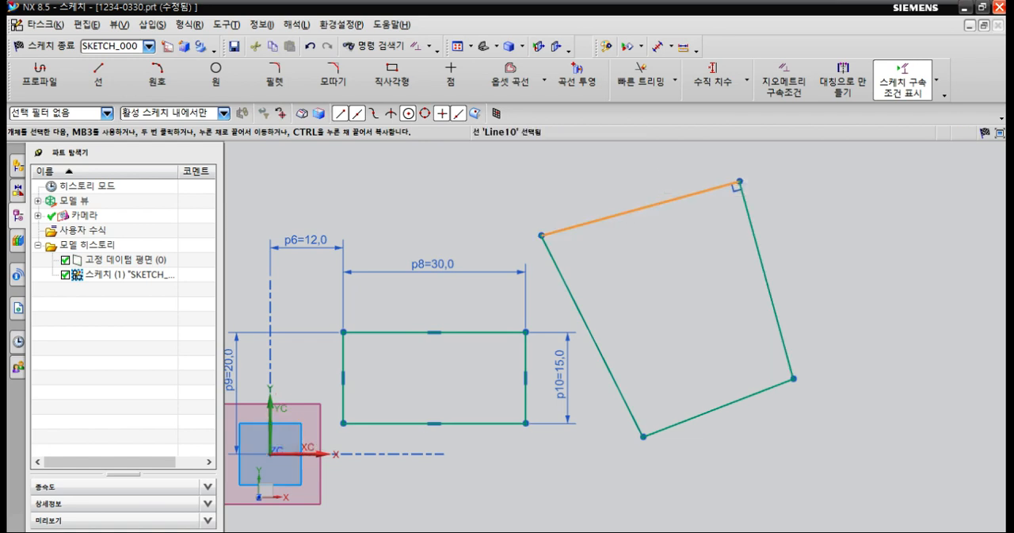
{"action": "left_click", "coordinate": [600, 350]}
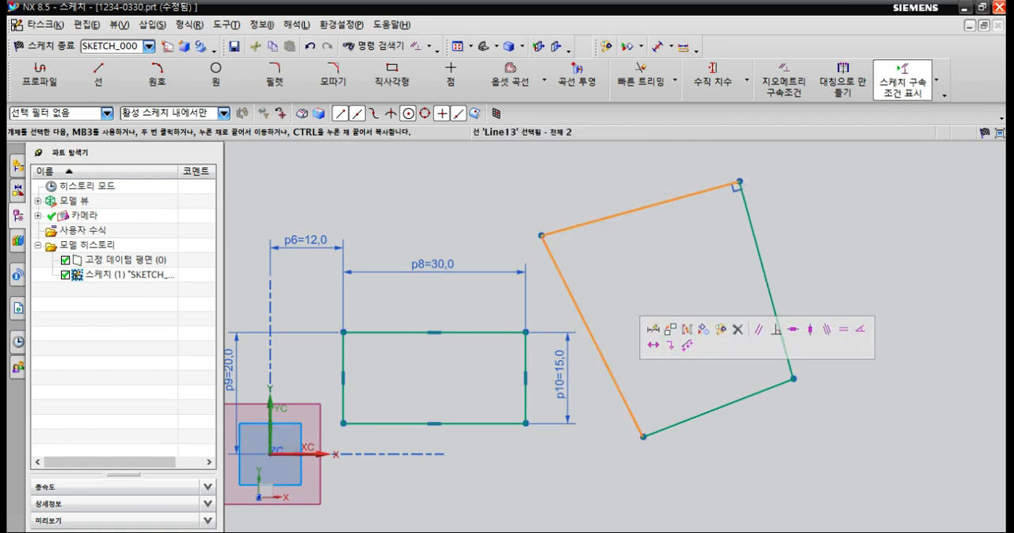
{"action": "left_click", "coordinate": [762, 262]}
{"action": "left_click", "coordinate": [781, 383]}
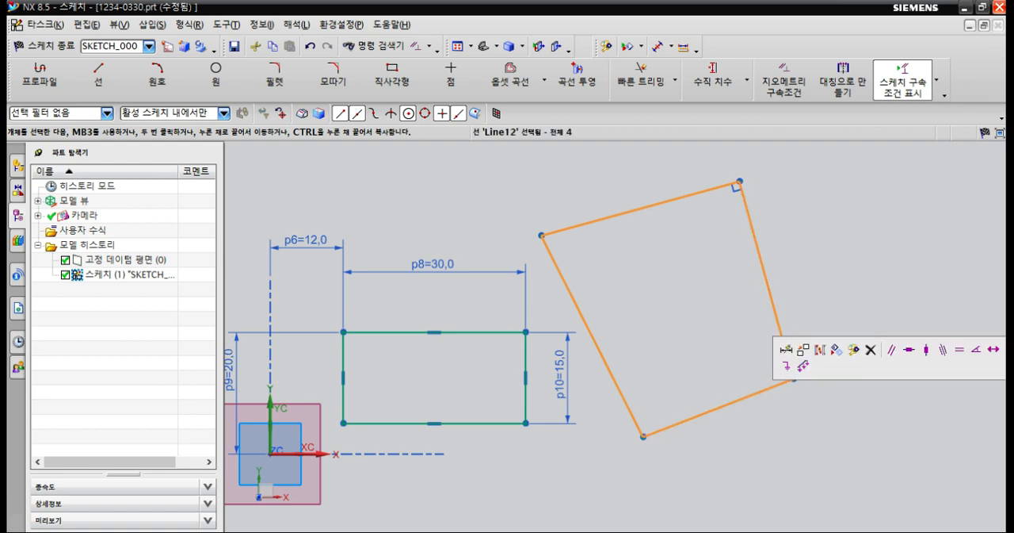
{"action": "key", "text": "Escape"}
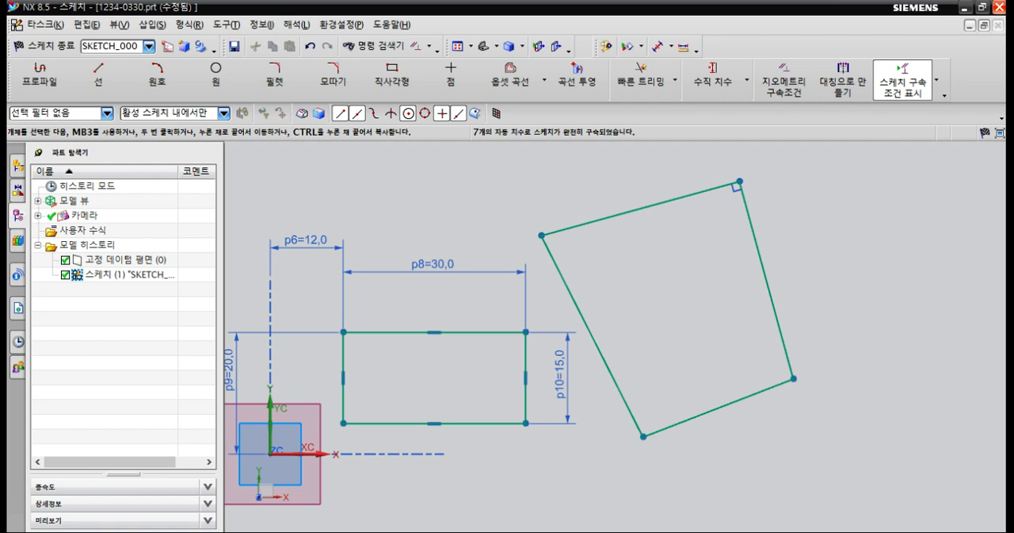
{"action": "key", "text": "c"}
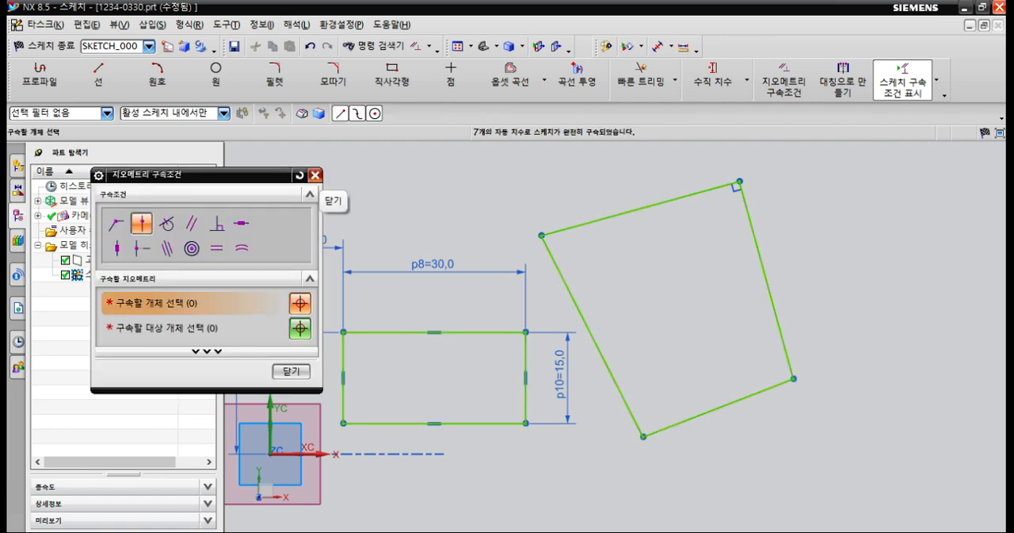
{"action": "left_click", "coordinate": [315, 175]}
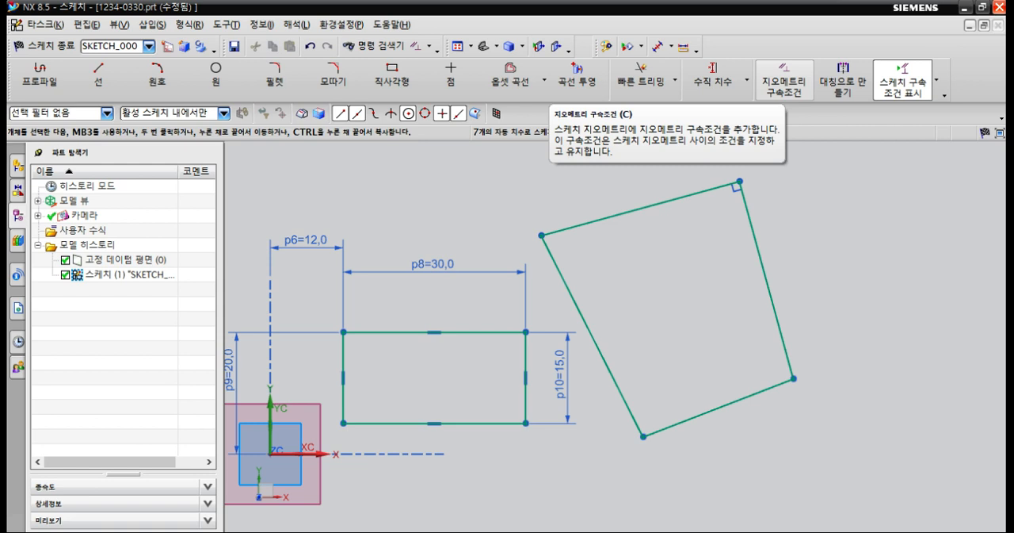
{"action": "left_click", "coordinate": [785, 80]}
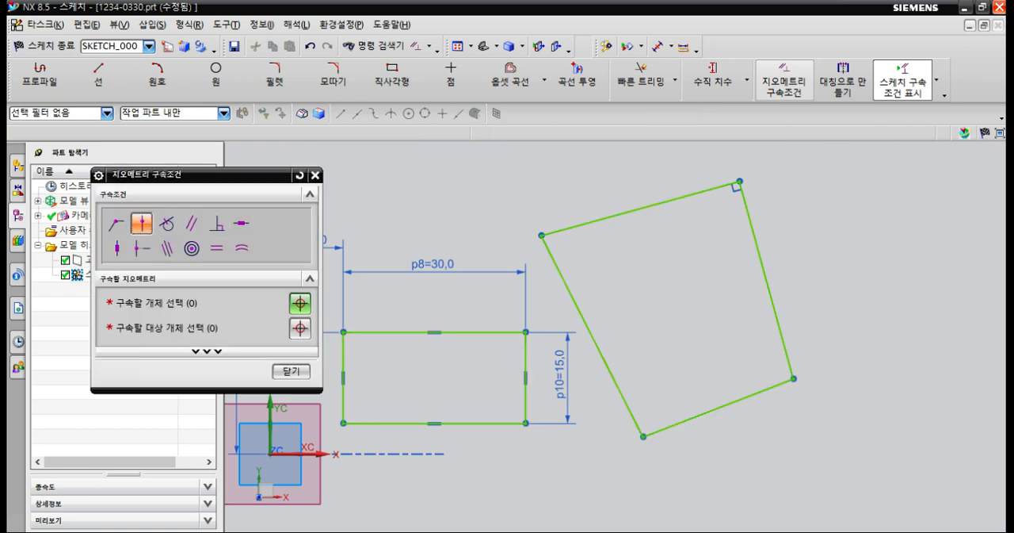
{"action": "left_click", "coordinate": [318, 175]}
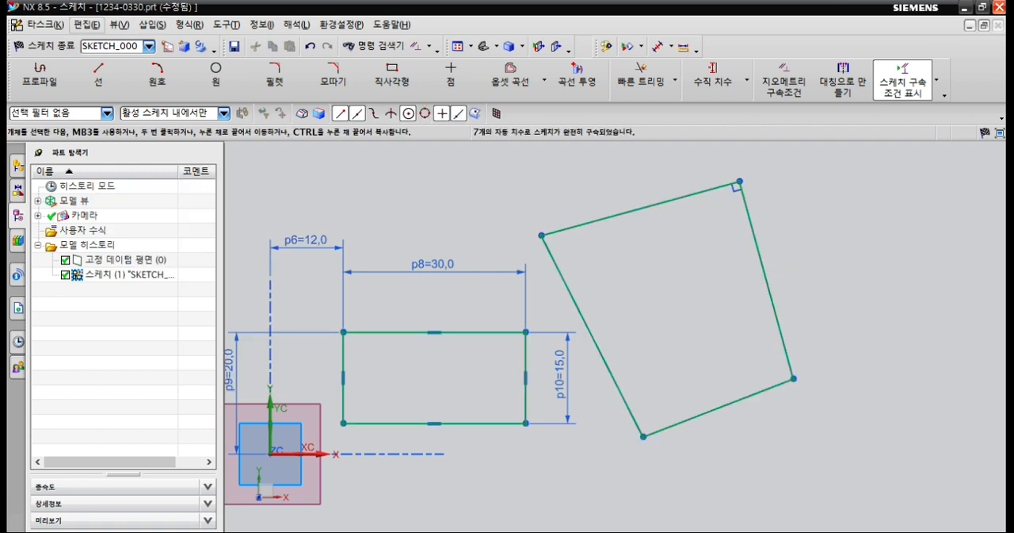
Apply a horizontal geometric constraint to the four-sided profile's top edge.
{"action": "left_click", "coordinate": [86, 25]}
{"action": "mouse_move", "coordinate": [153, 25]}
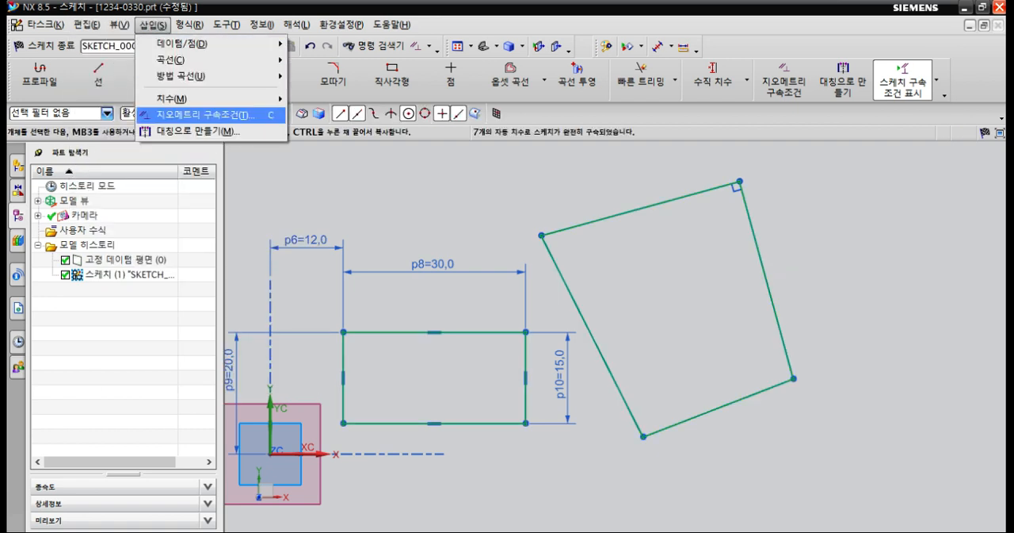
{"action": "left_click", "coordinate": [202, 115]}
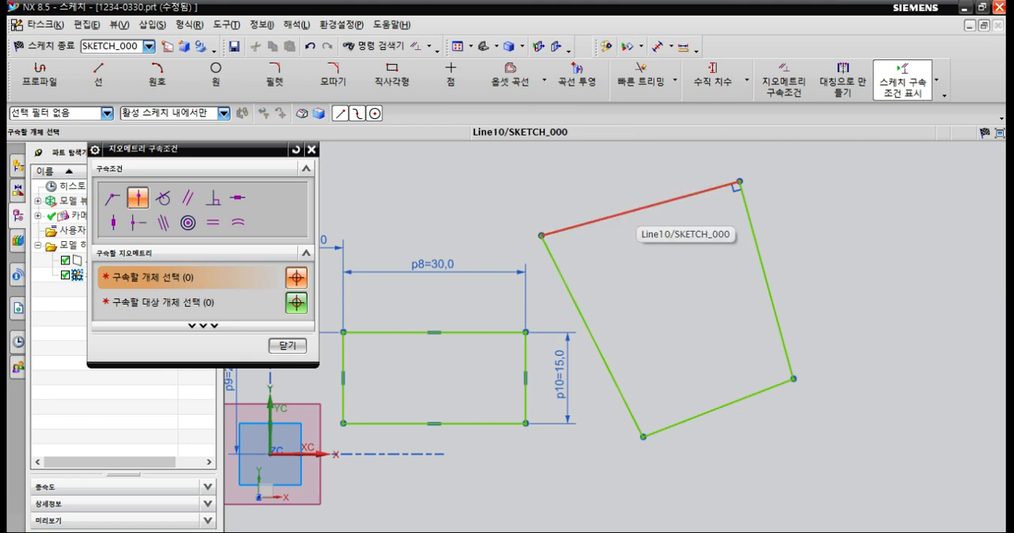
{"action": "left_click", "coordinate": [634, 210]}
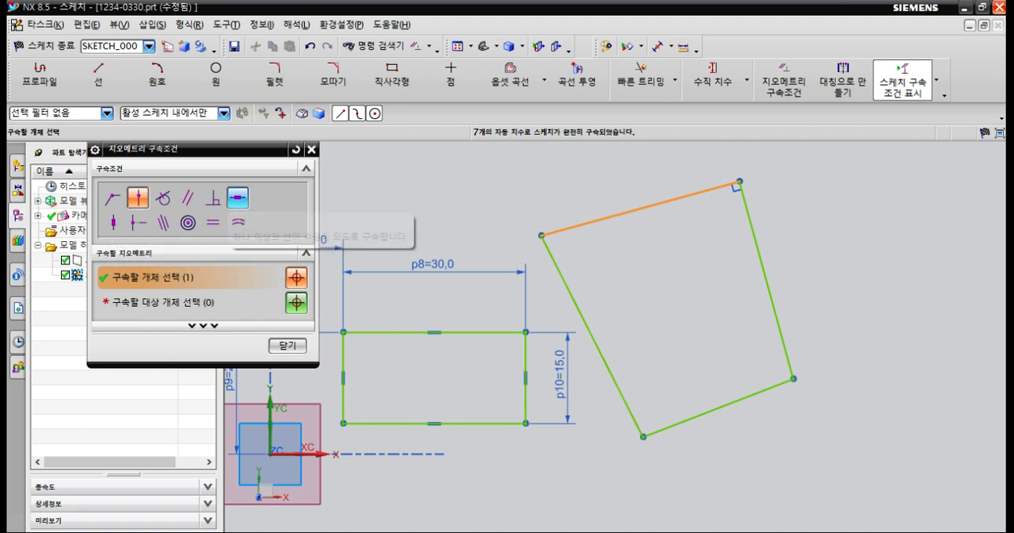
{"action": "left_click", "coordinate": [238, 198]}
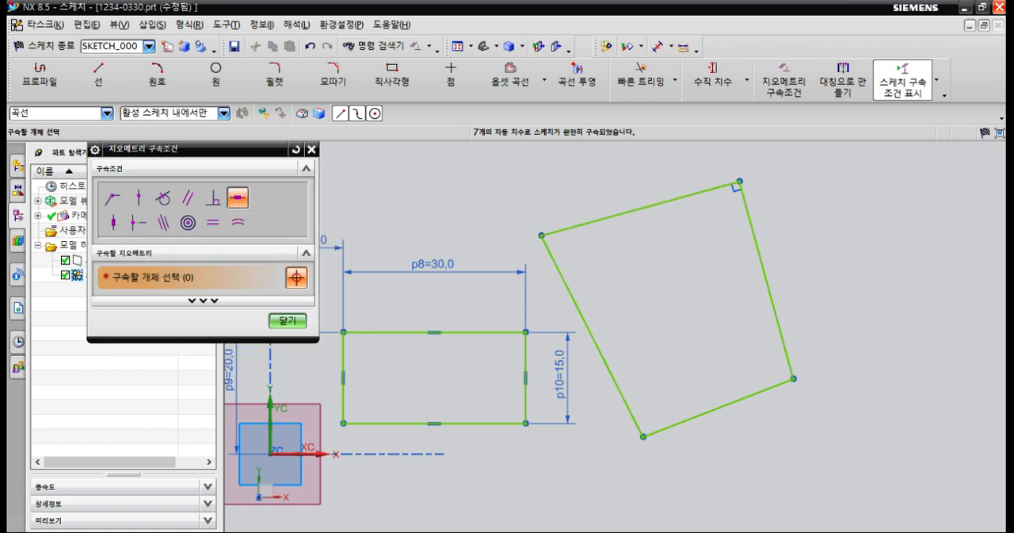
{"action": "left_click", "coordinate": [640, 208]}
{"action": "scroll", "coordinate": [646, 379], "scroll_direction": "down", "scroll_amount": 3}
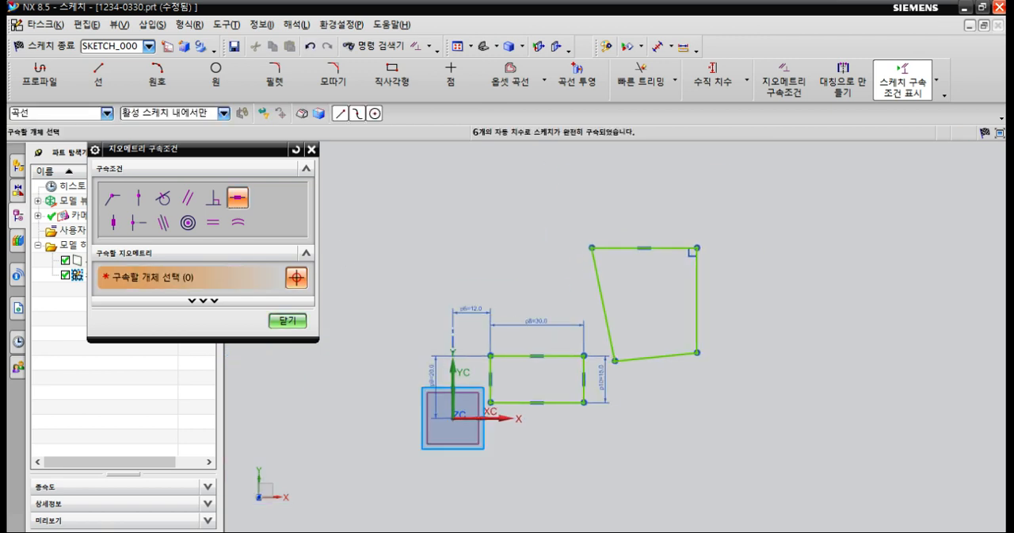
{"action": "scroll", "coordinate": [636, 338], "scroll_direction": "up", "scroll_amount": 3}
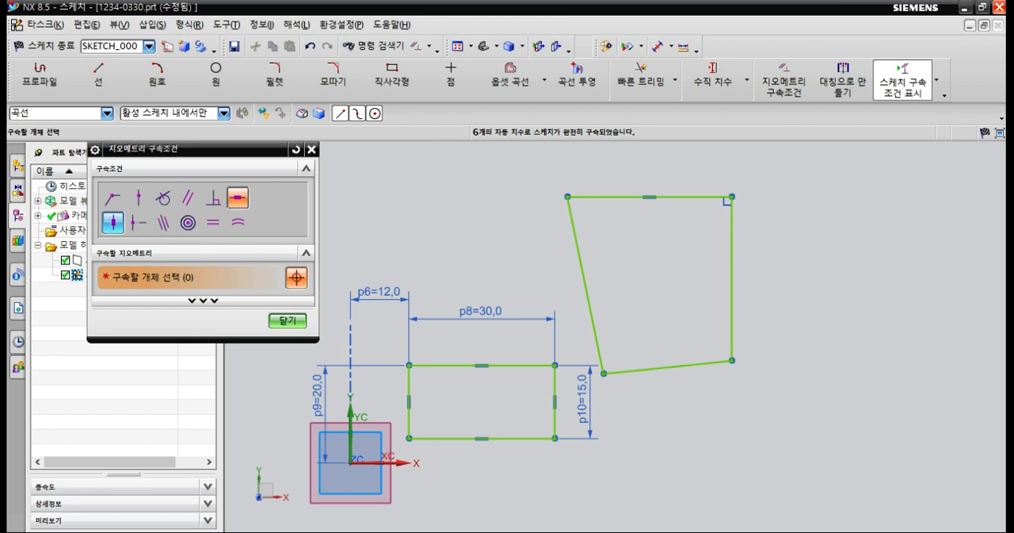
Constrain the profile's two side edges as vertical and its bottom edge as horizontal, and finish the geometric constraints.
{"action": "left_click", "coordinate": [112, 222]}
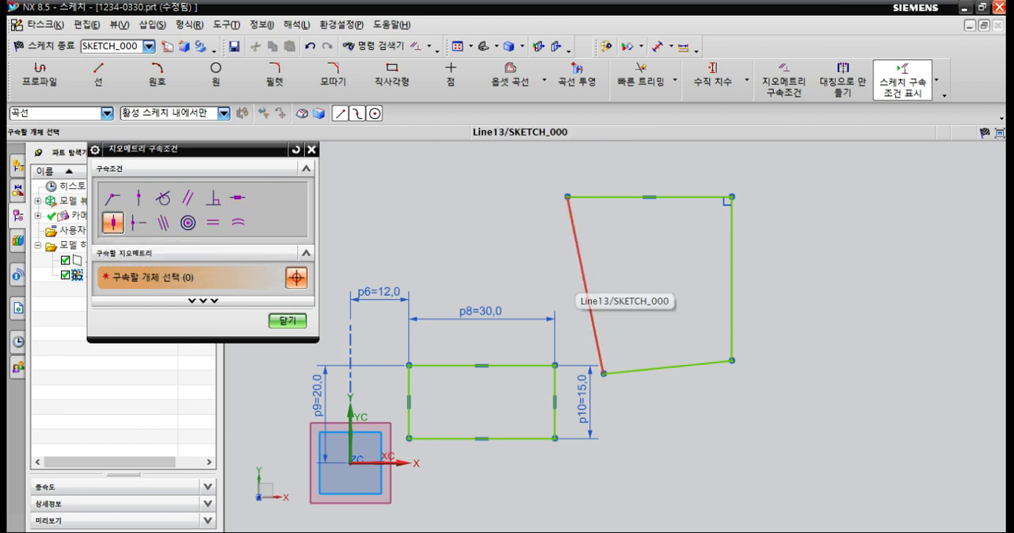
{"action": "left_click", "coordinate": [586, 287]}
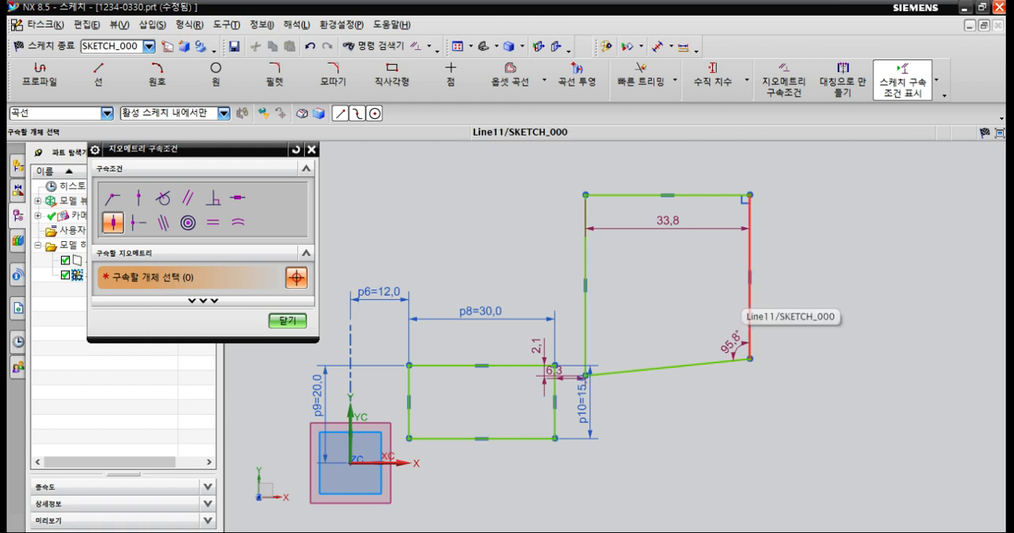
{"action": "left_click", "coordinate": [237, 197]}
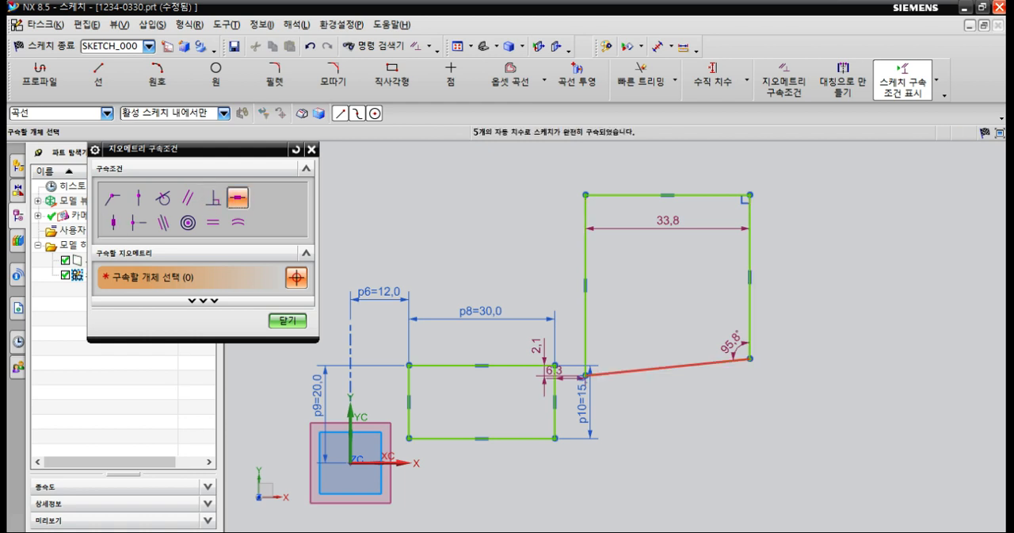
{"action": "left_click", "coordinate": [650, 368]}
{"action": "left_click", "coordinate": [287, 319]}
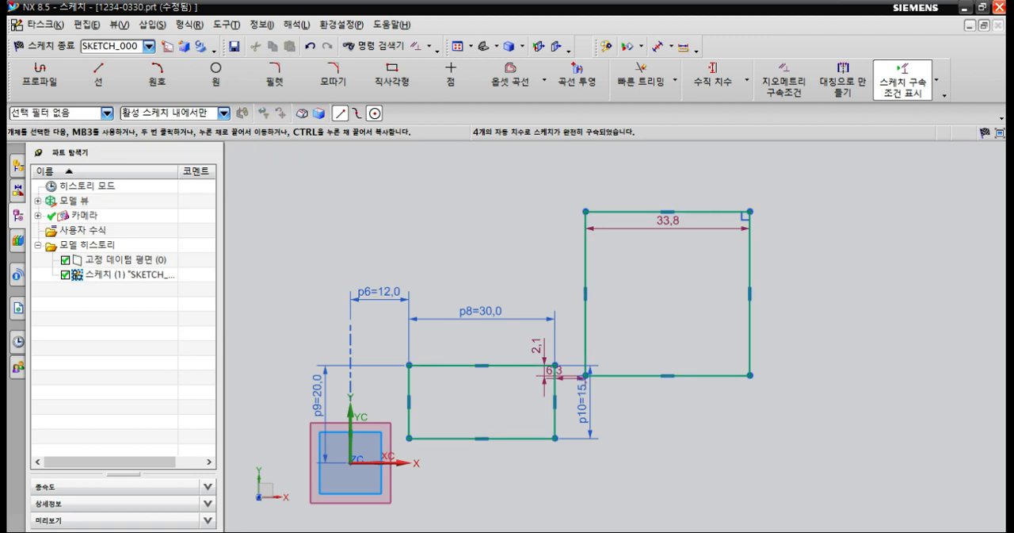
Resize the constrained profile by moving its corners, ending with a width of about 34.6 mm and a wider gap from the dimensioned rectangle.
{"action": "left_click_drag", "start_coordinate": [586, 375], "coordinate": [633, 377]}
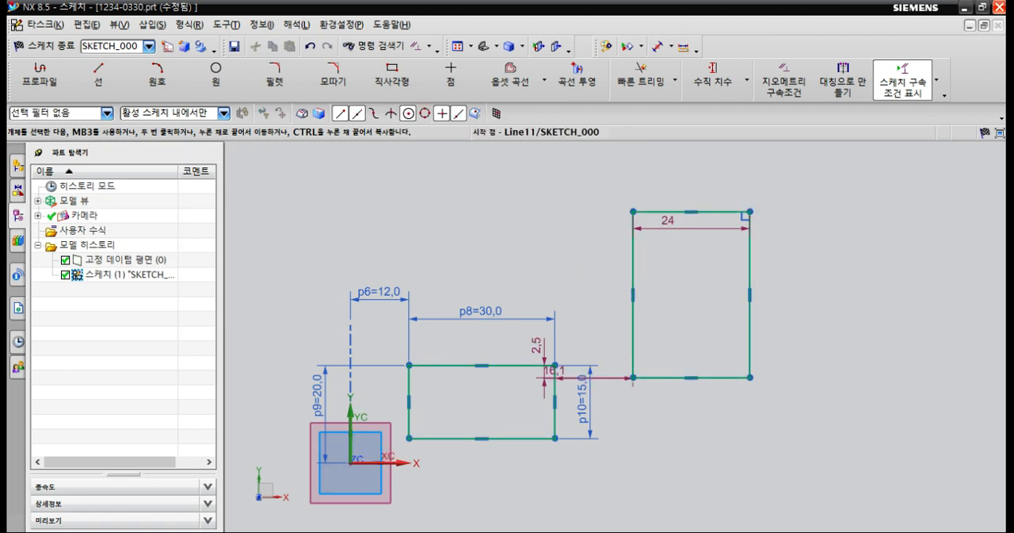
{"action": "left_click_drag", "start_coordinate": [633, 180], "coordinate": [782, 378]}
{"action": "left_click_drag", "start_coordinate": [783, 179], "coordinate": [781, 180]}
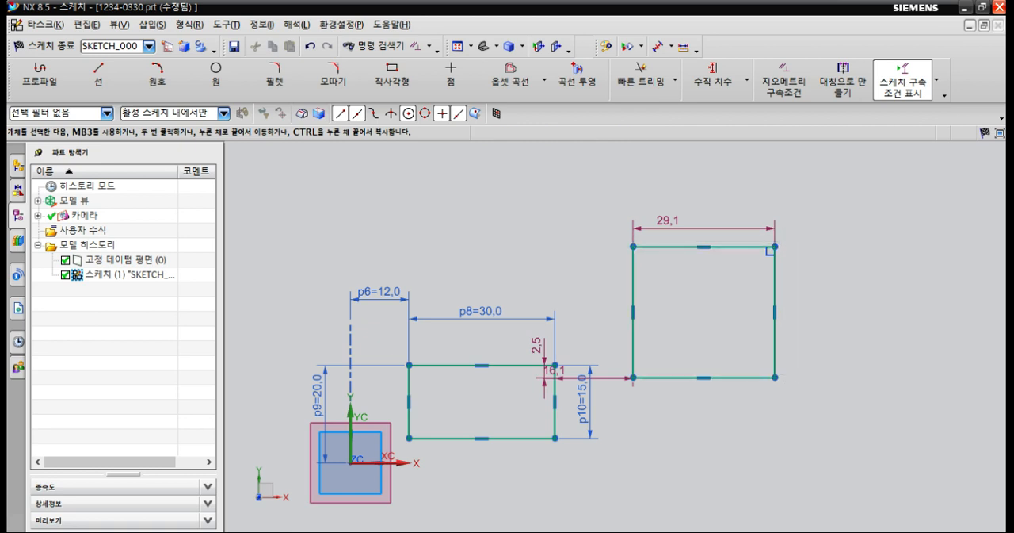
{"action": "mouse_move", "coordinate": [775, 246]}
{"action": "left_mouse_down"}
{"action": "mouse_move", "coordinate": [871, 184]}
{"action": "mouse_move", "coordinate": [793, 246]}
{"action": "left_mouse_up"}
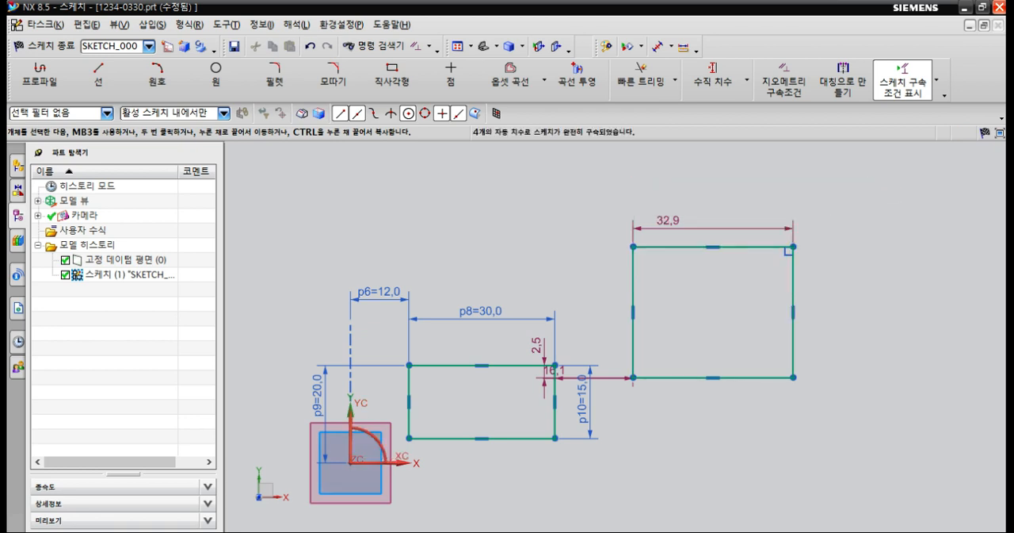
{"action": "left_click_drag", "start_coordinate": [633, 377], "coordinate": [602, 476]}
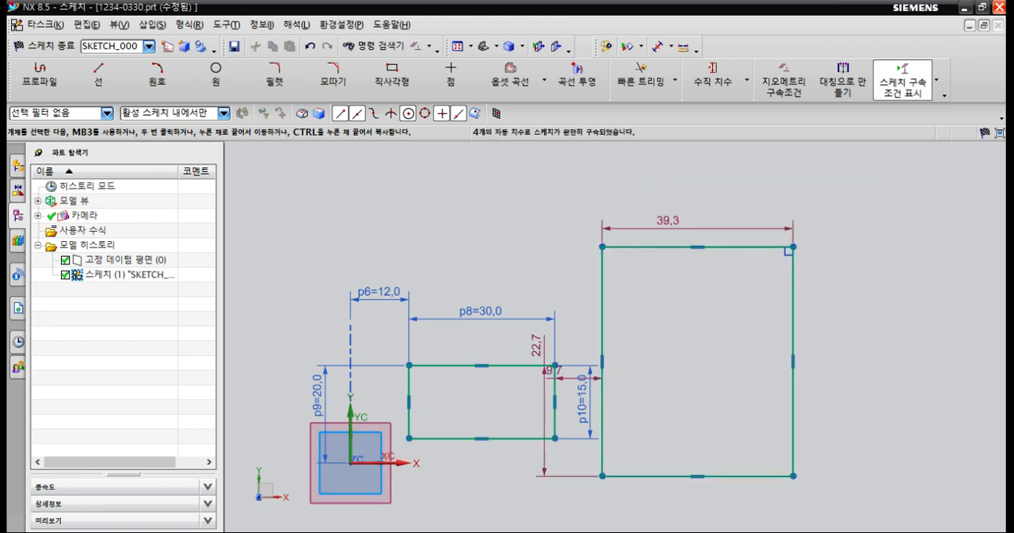
{"action": "left_click_drag", "start_coordinate": [793, 476], "coordinate": [870, 378]}
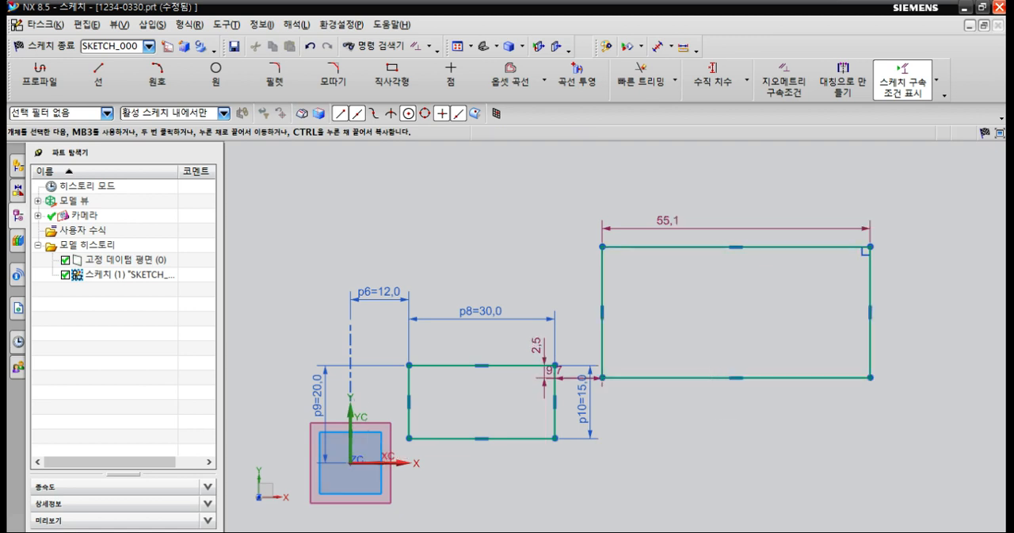
{"action": "left_click_drag", "start_coordinate": [602, 377], "coordinate": [702, 410]}
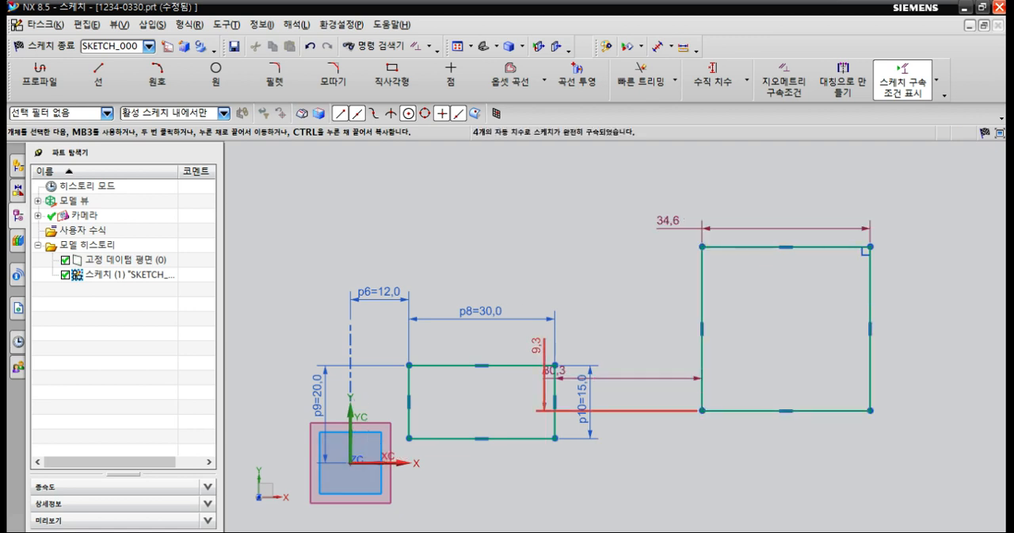
Reposition the two automatic offset dimensions so the vertical one sits between the rectangles and the horizontal one below them.
{"action": "middle_click_drag", "start_coordinate": [544, 381], "coordinate": [512, 346], "text": "shift"}
{"action": "left_click_drag", "start_coordinate": [522, 335], "coordinate": [624, 325]}
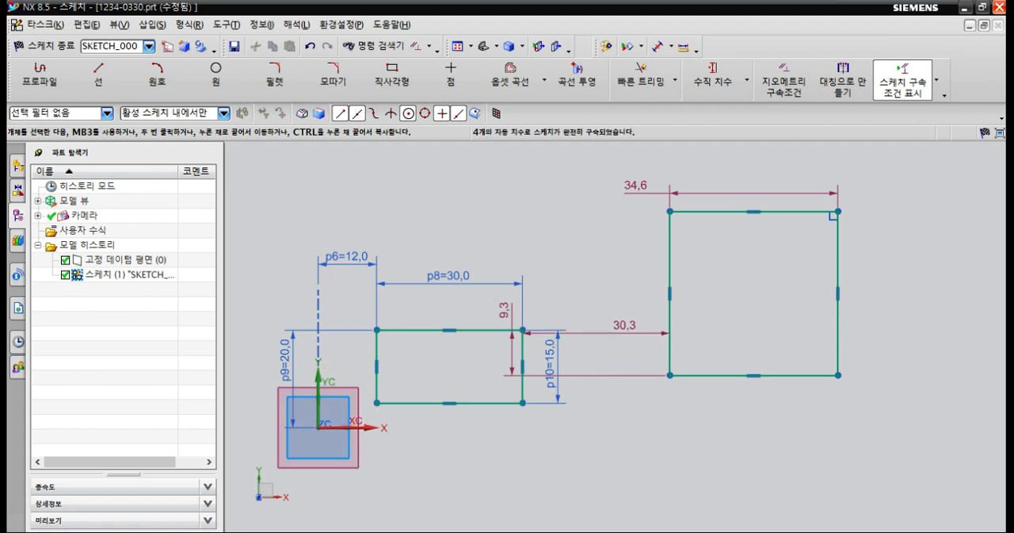
{"action": "left_click_drag", "start_coordinate": [505, 310], "coordinate": [655, 353]}
{"action": "left_click_drag", "start_coordinate": [625, 325], "coordinate": [623, 433]}
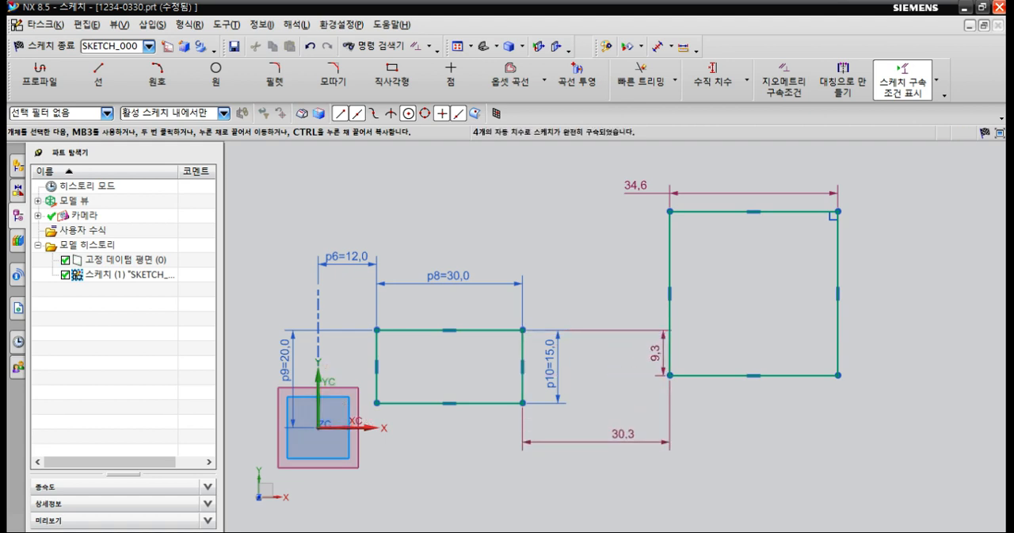
{"action": "left_click_drag", "start_coordinate": [656, 353], "coordinate": [644, 353]}
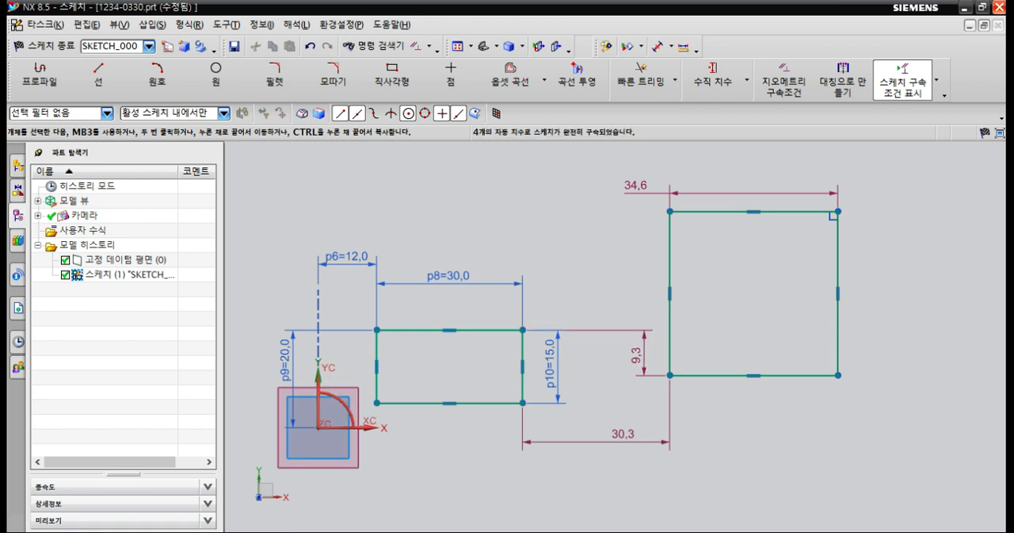
{"action": "left_click", "coordinate": [623, 433]}
{"action": "left_click", "coordinate": [639, 354]}
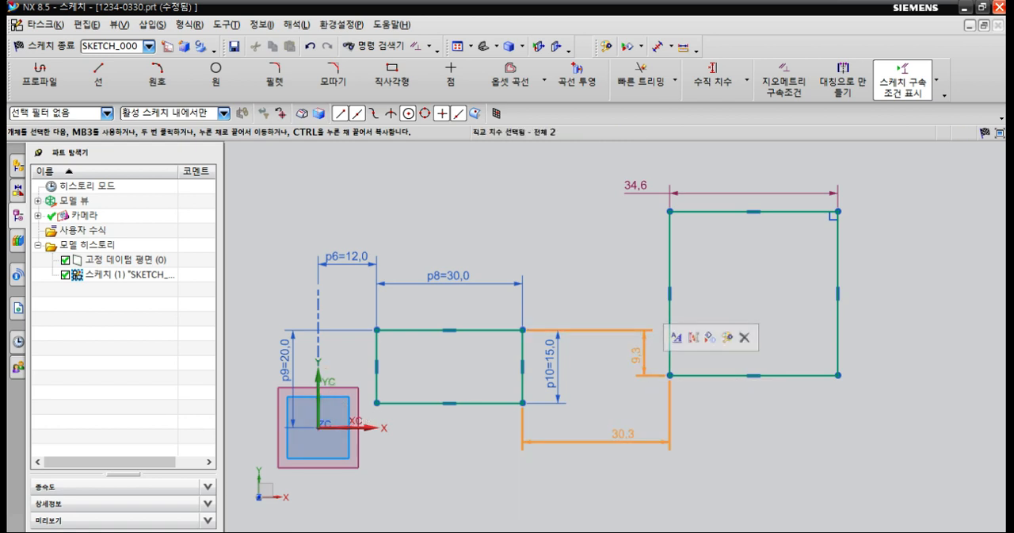
{"action": "key", "text": "Escape"}
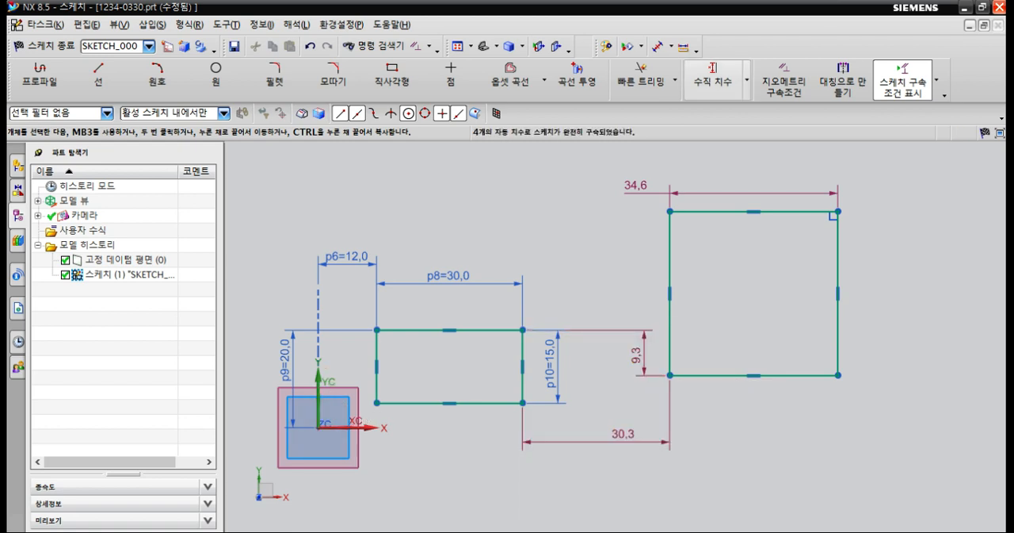
Add a vertical dimension from the sketch origin to the second rectangle's top edge and set it to 45 mm.
{"action": "left_click", "coordinate": [712, 79]}
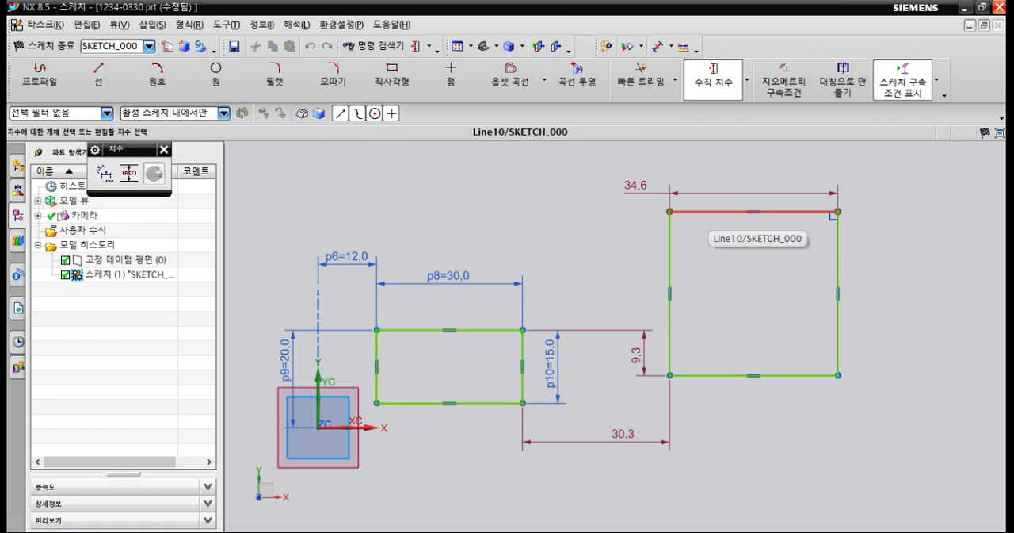
{"action": "left_click", "coordinate": [757, 212]}
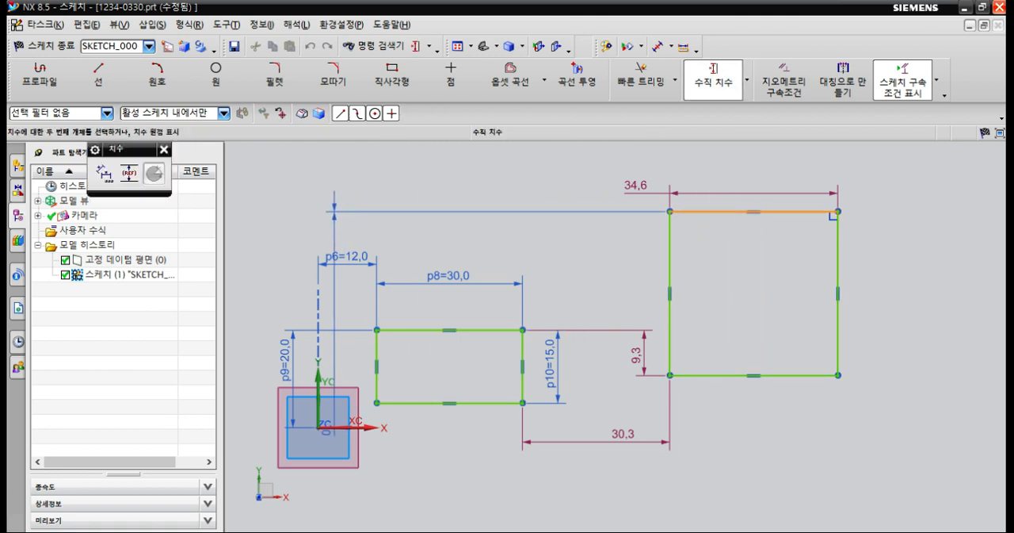
{"action": "left_click", "coordinate": [318, 426]}
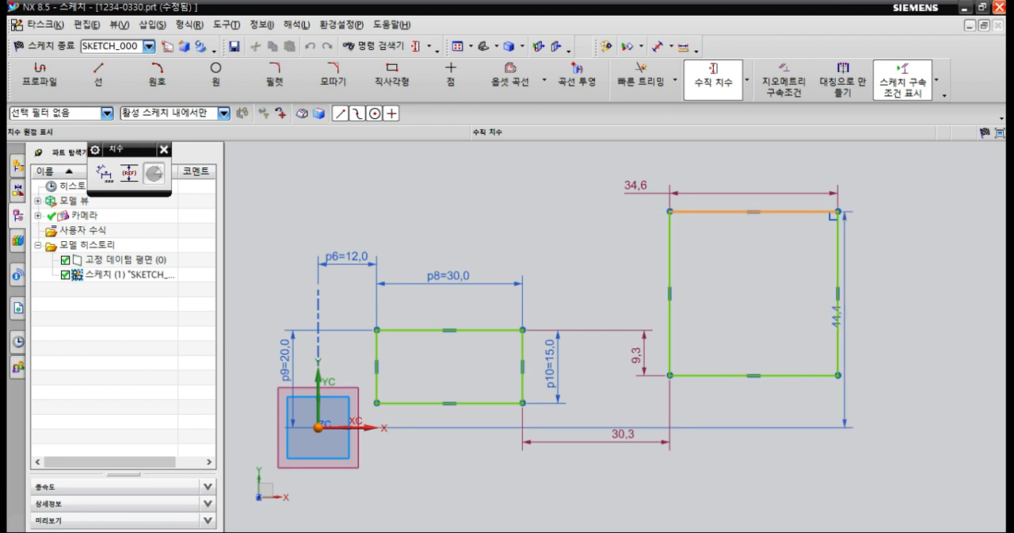
{"action": "left_click", "coordinate": [875, 333]}
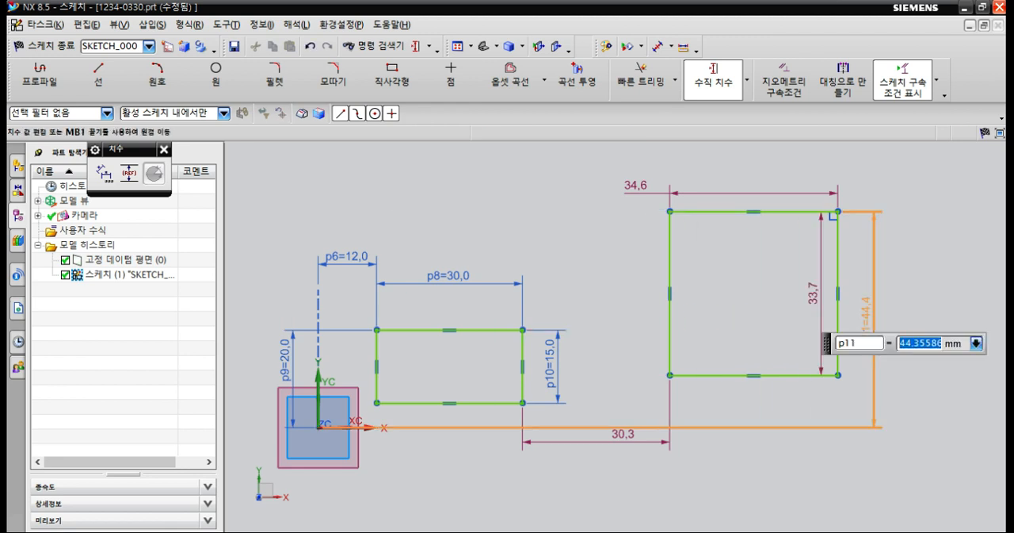
{"action": "type", "text": "45"}
{"action": "key", "text": "Return"}
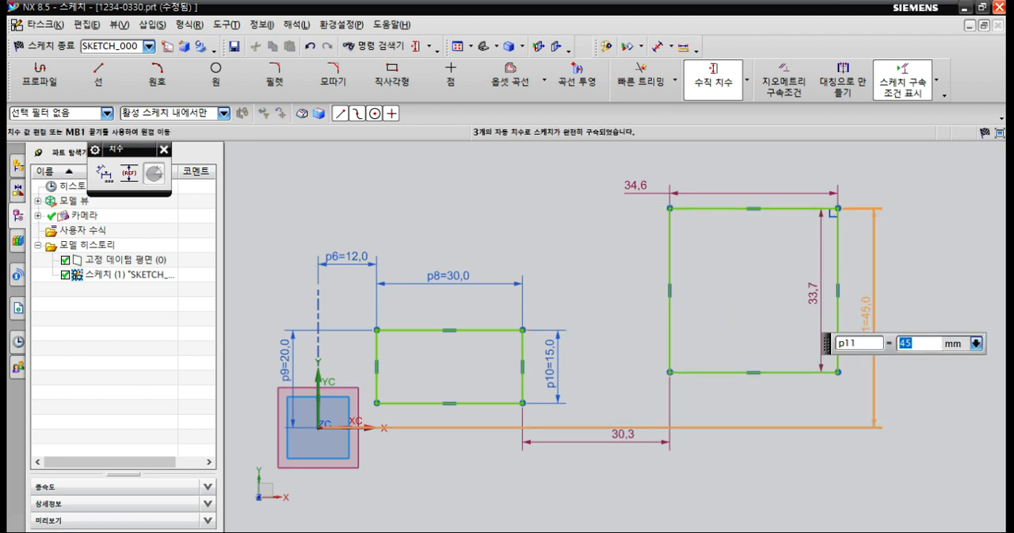
Add a vertical dimension between the second rectangle's bottom and top edges and set its height to 30 mm.
{"action": "left_click", "coordinate": [800, 371]}
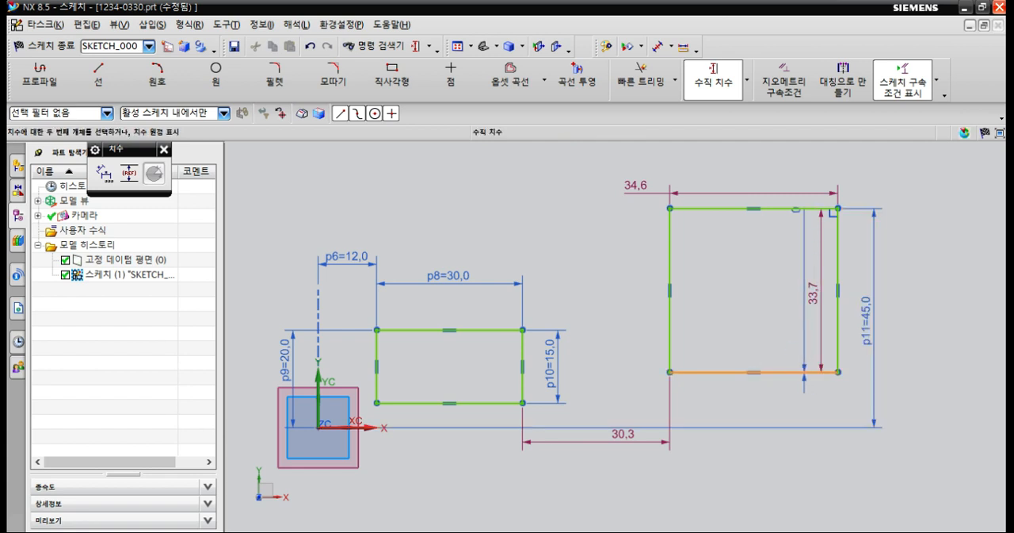
{"action": "left_click", "coordinate": [807, 208]}
{"action": "left_click", "coordinate": [851, 261]}
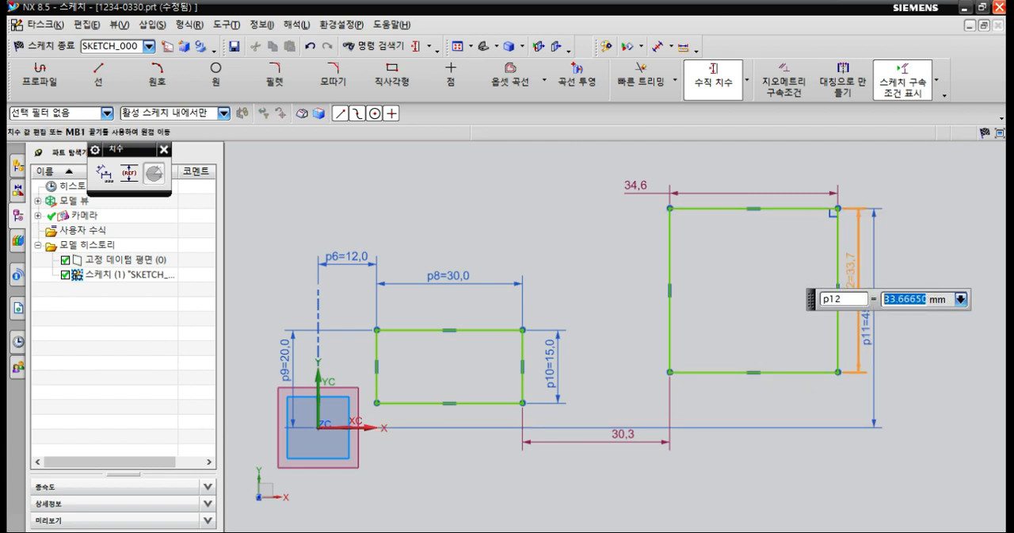
{"action": "type", "text": "30"}
{"action": "key", "text": "Return"}
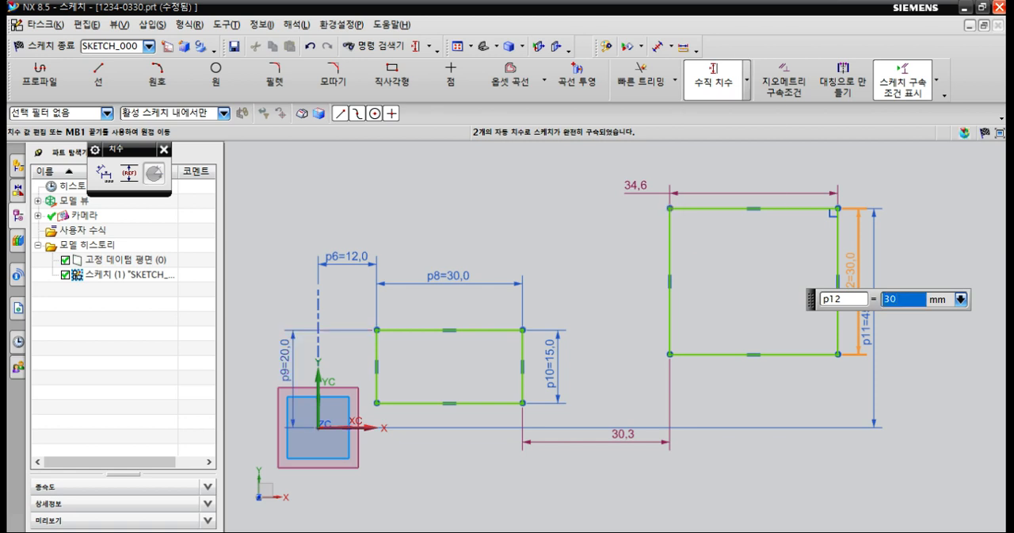
Add a horizontal dimension of 100 mm from the sketch origin to the second rectangle's right edge, placed above the geometry.
{"action": "left_click", "coordinate": [747, 82]}
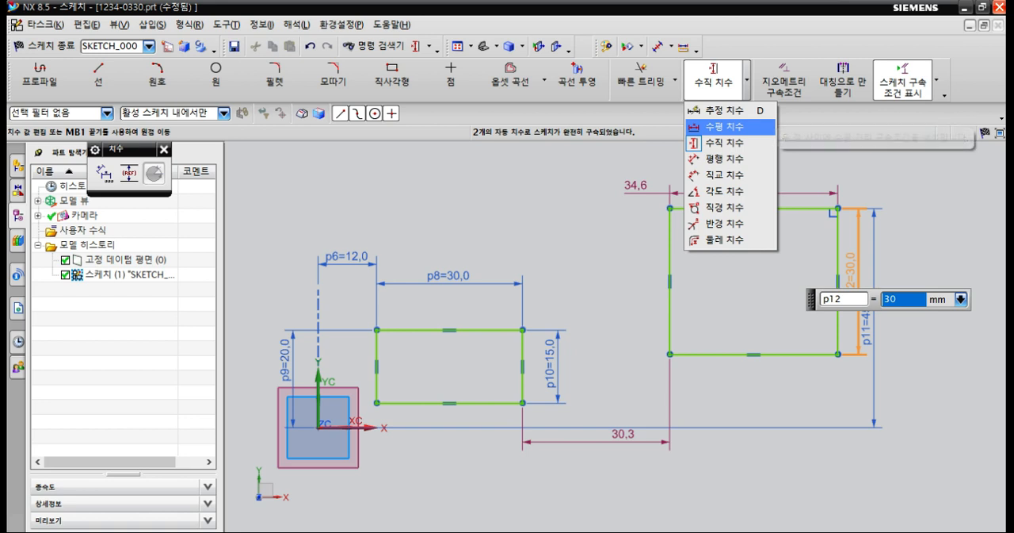
{"action": "left_click", "coordinate": [725, 126]}
{"action": "left_click", "coordinate": [838, 274]}
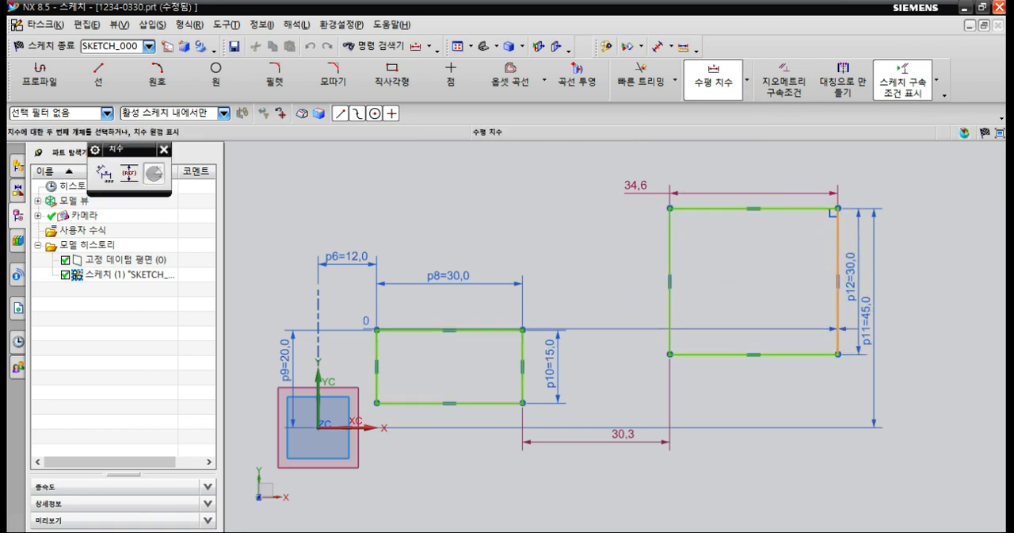
{"action": "left_click", "coordinate": [319, 424]}
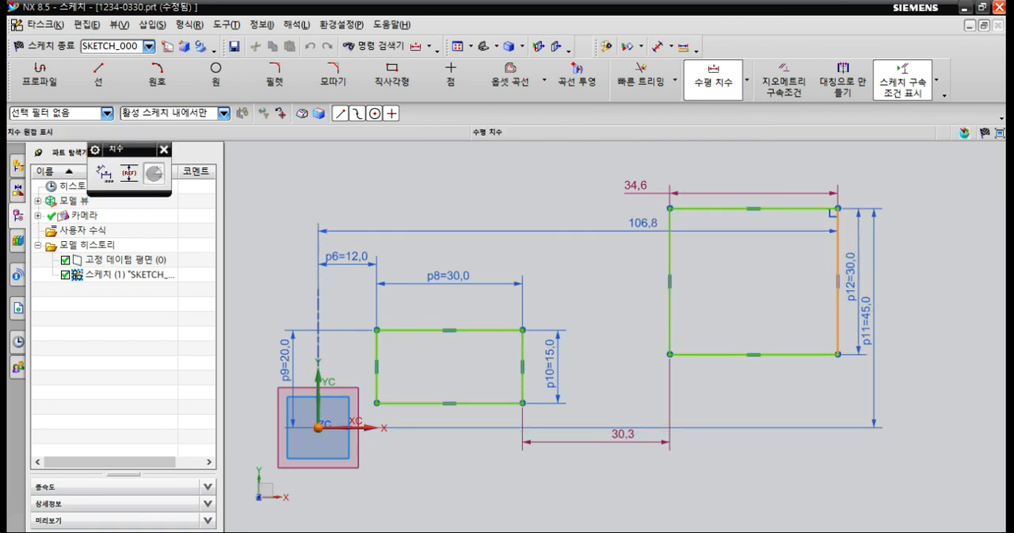
{"action": "left_click", "coordinate": [633, 162]}
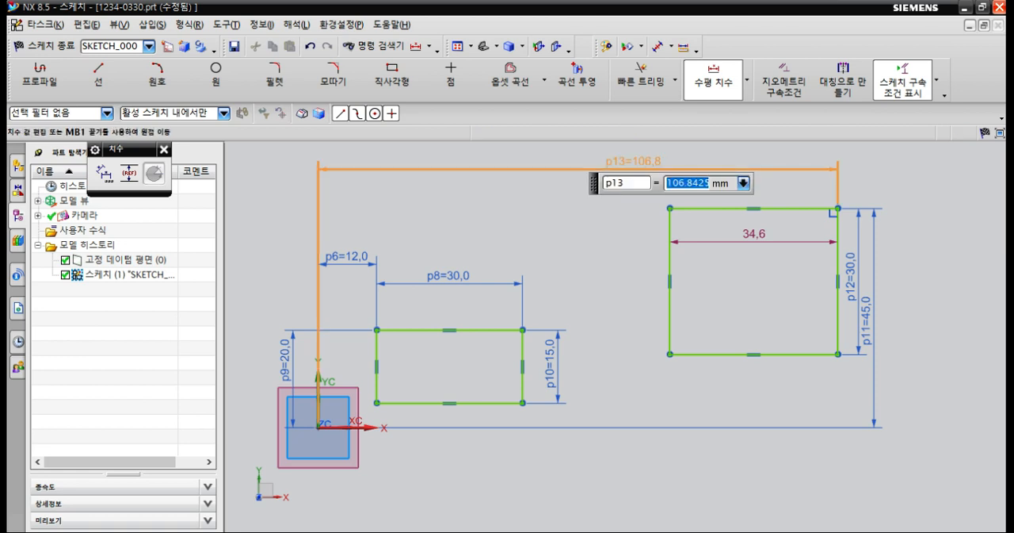
{"action": "type", "text": "100"}
{"action": "key", "text": "Return"}
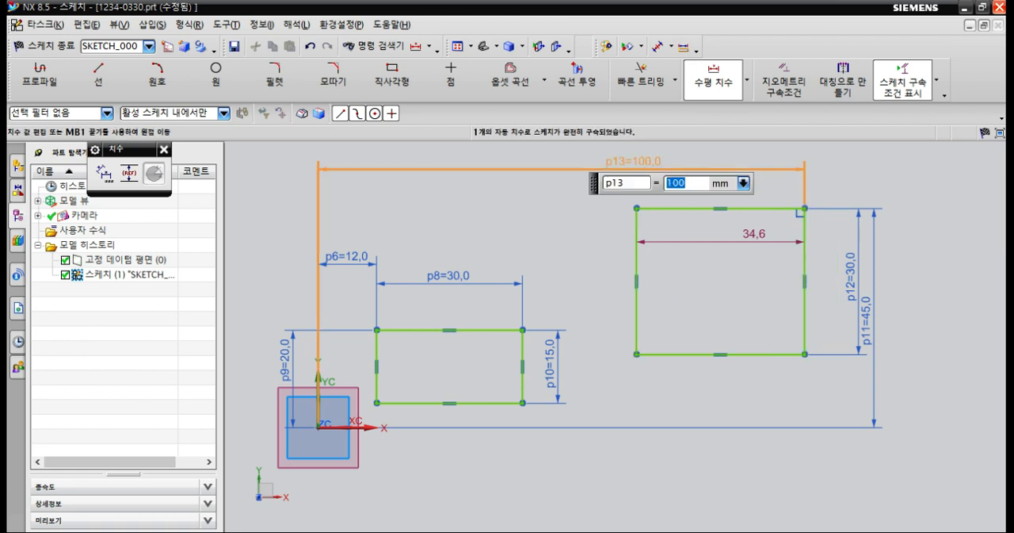
{"action": "left_click_drag", "start_coordinate": [633, 162], "coordinate": [595, 172]}
{"action": "key", "text": "Escape"}
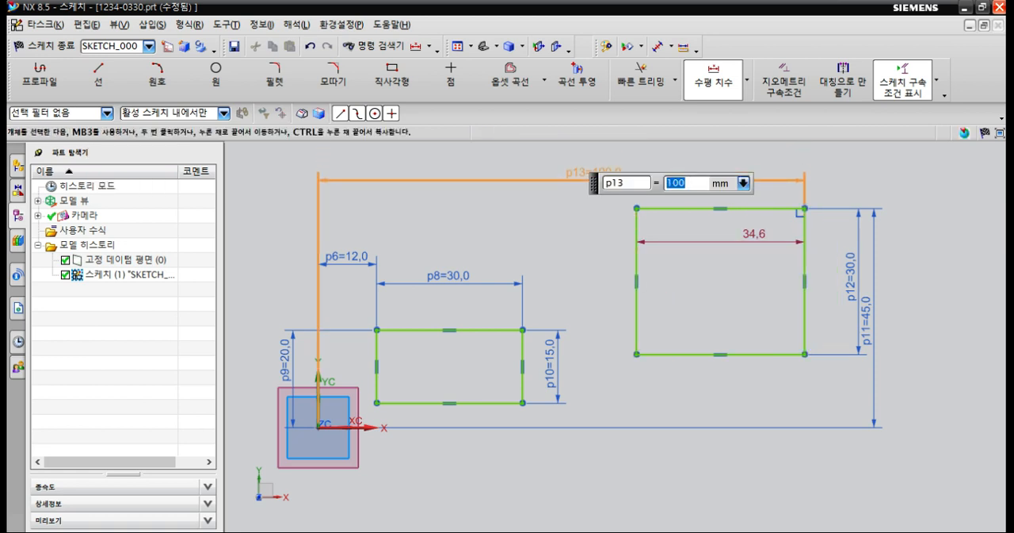
Reposition the second rectangle's automatic width dimension above its top edge and move its height dimension closer to the right edge.
{"action": "key", "text": "Escape"}
{"action": "left_click_drag", "start_coordinate": [753, 233], "coordinate": [713, 190]}
{"action": "double_click", "coordinate": [713, 189]}
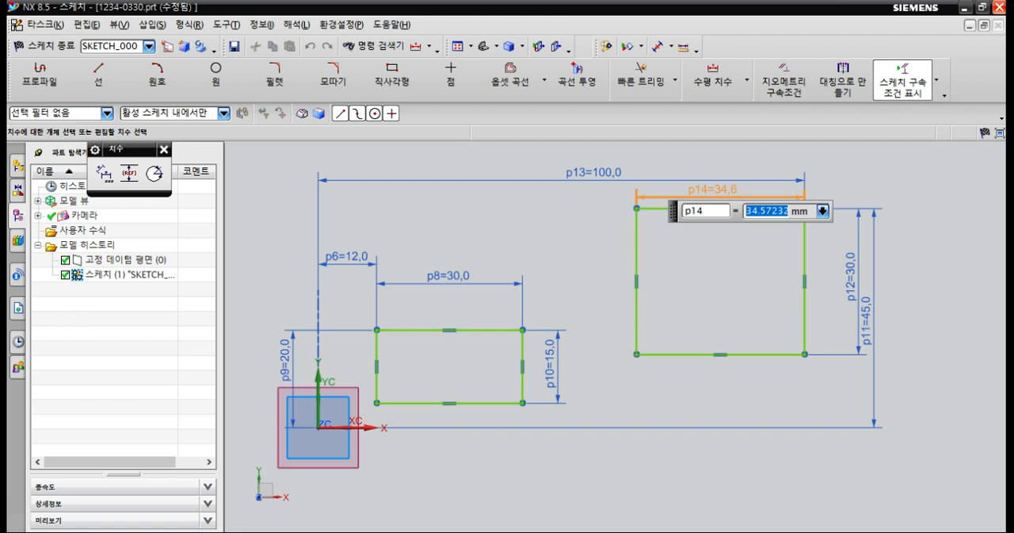
{"action": "key", "text": "Escape"}
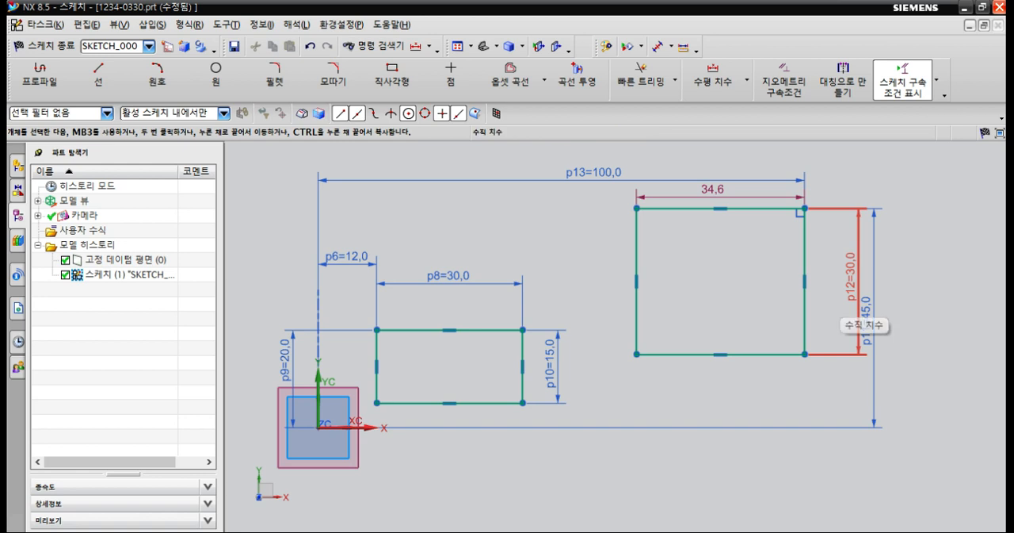
{"action": "left_click_drag", "start_coordinate": [859, 316], "coordinate": [842, 308]}
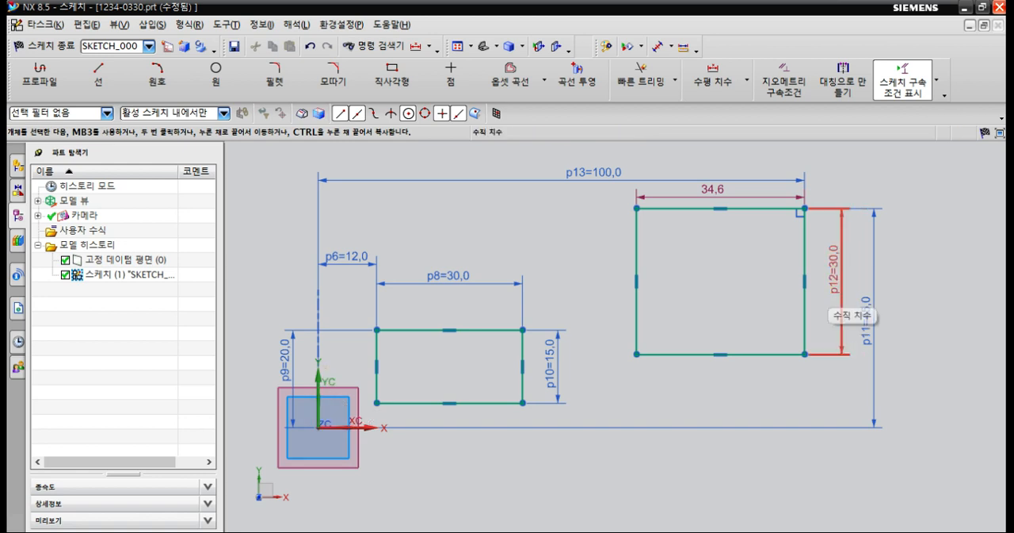
Set the second rectangle's width dimension equal to the height parameter p12.
{"action": "double_click", "coordinate": [721, 188]}
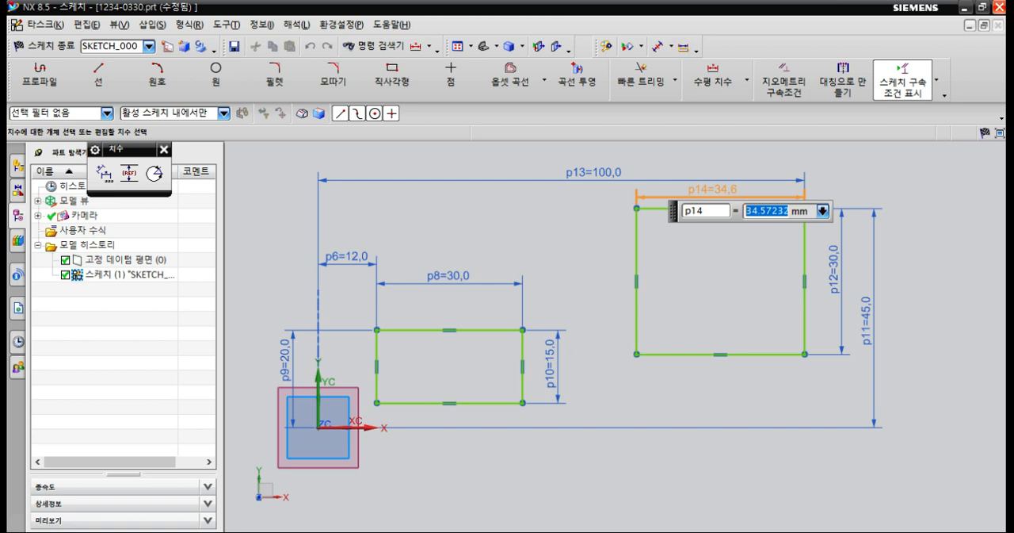
{"action": "type", "text": "p12"}
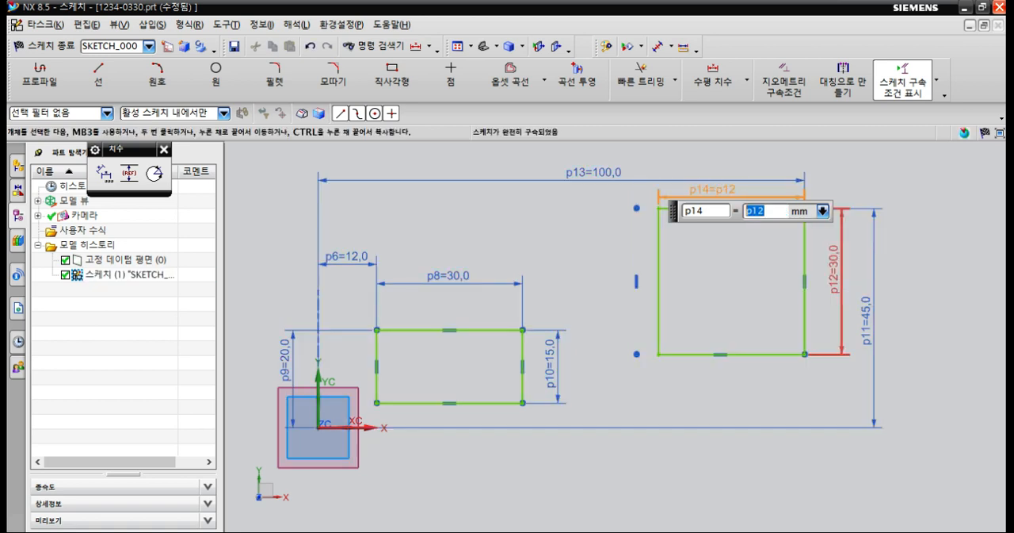
{"action": "key", "text": "Return"}
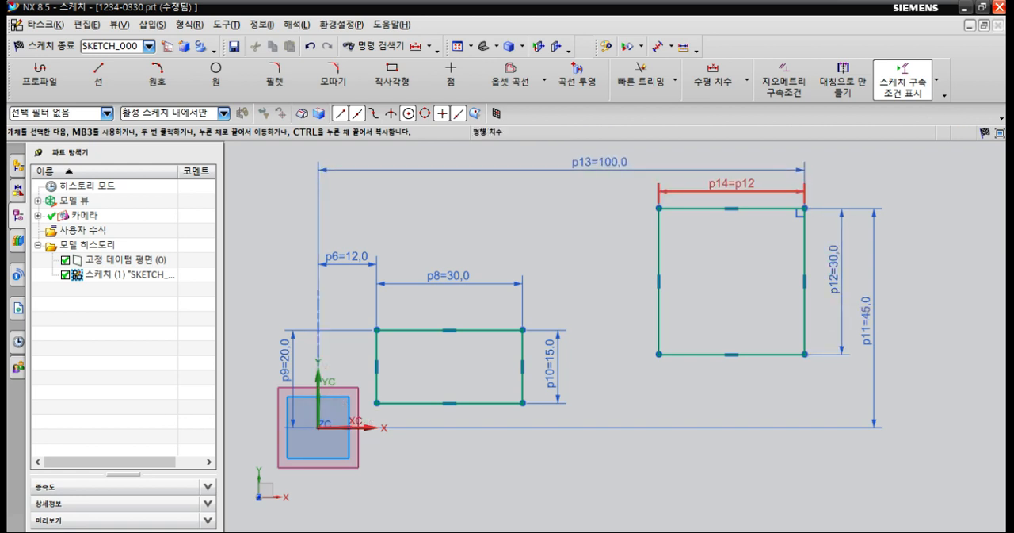
Set the second rectangle's height to 50 mm and move the first rectangle's height dimension closer to its right edge.
{"action": "double_click", "coordinate": [836, 273]}
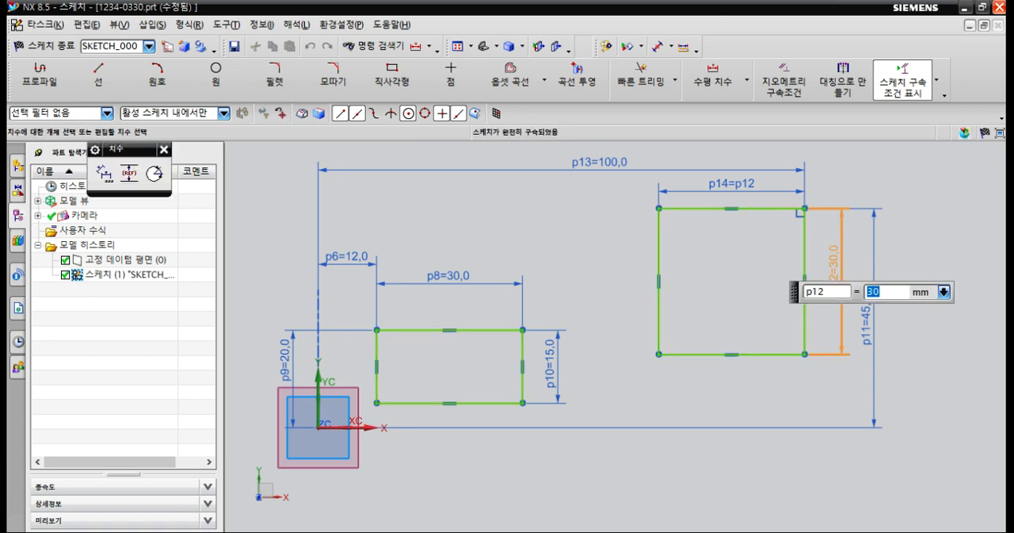
{"action": "type", "text": "50"}
{"action": "key", "text": "Return"}
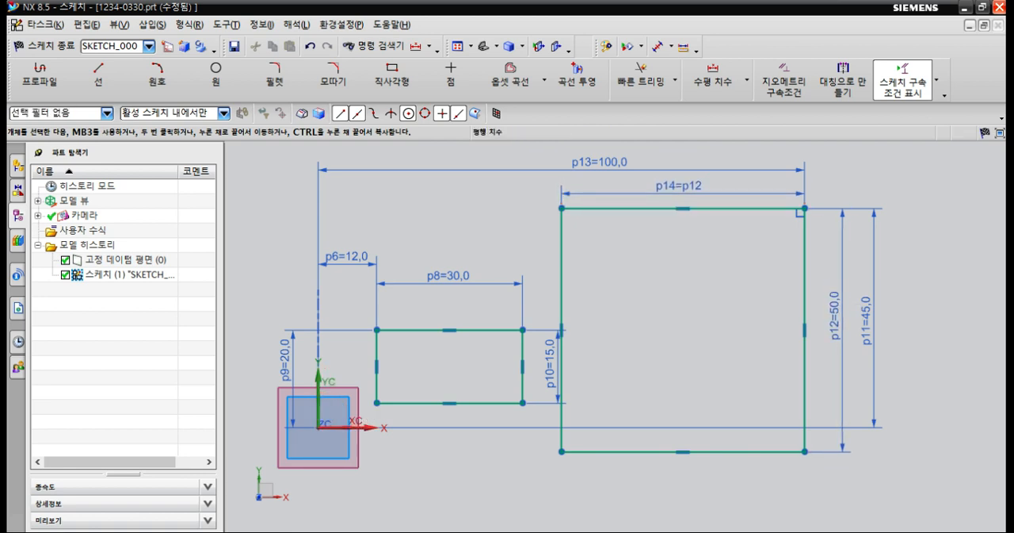
{"action": "left_click_drag", "start_coordinate": [550, 364], "coordinate": [536, 365]}
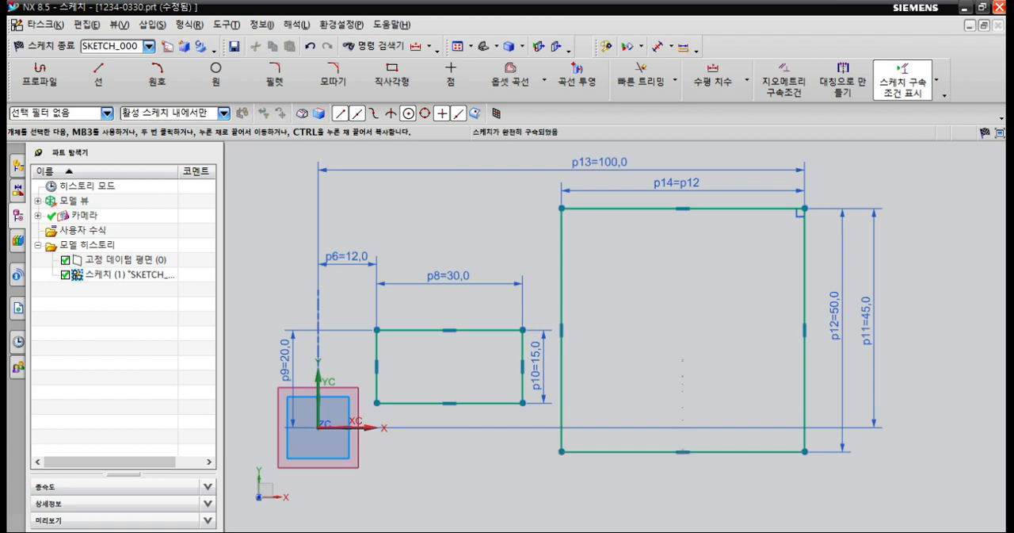
Set the second rectangle's height p12 to 5 mm.
{"action": "double_click", "coordinate": [835, 315]}
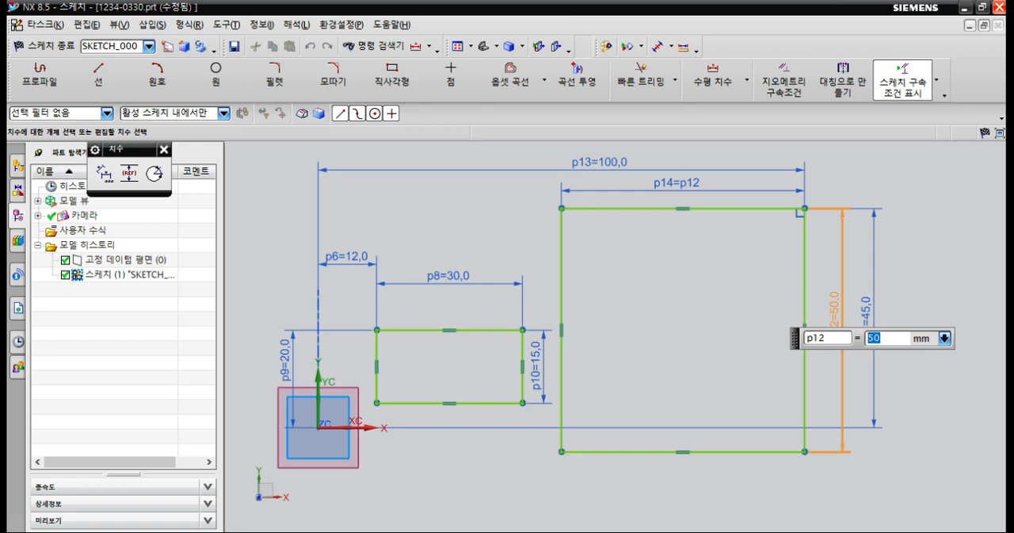
{"action": "key", "text": "Return"}
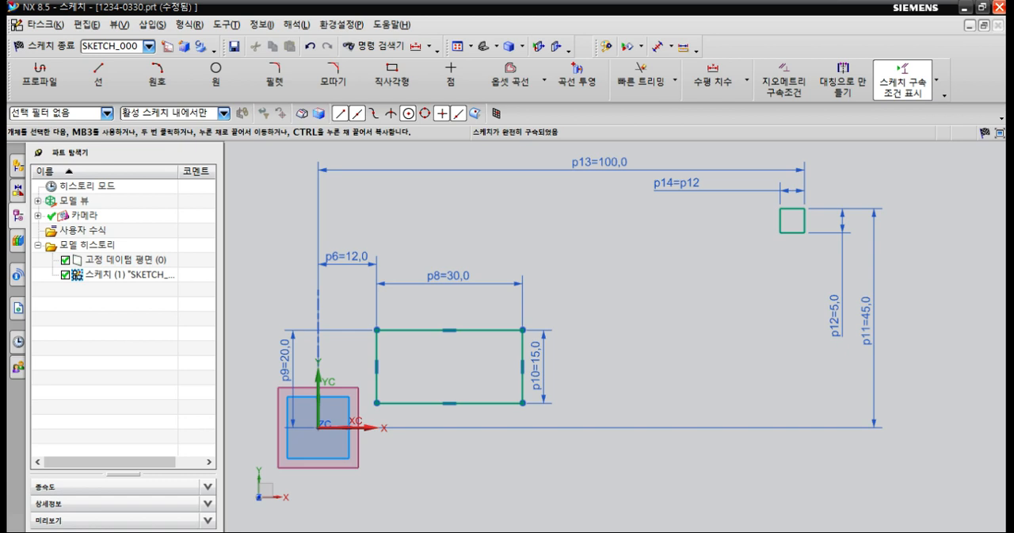
{"action": "key", "text": "z"}
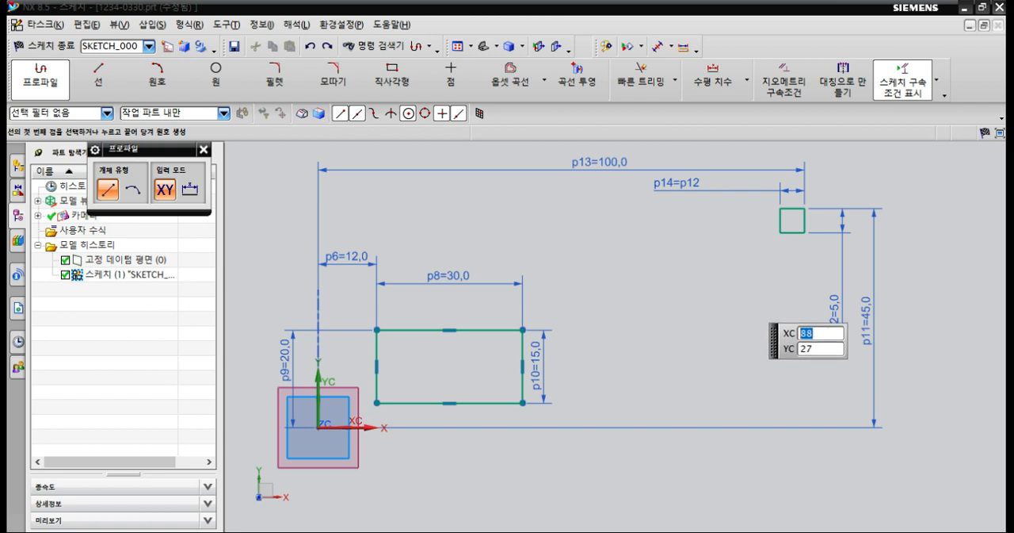
{"action": "key", "text": "Escape"}
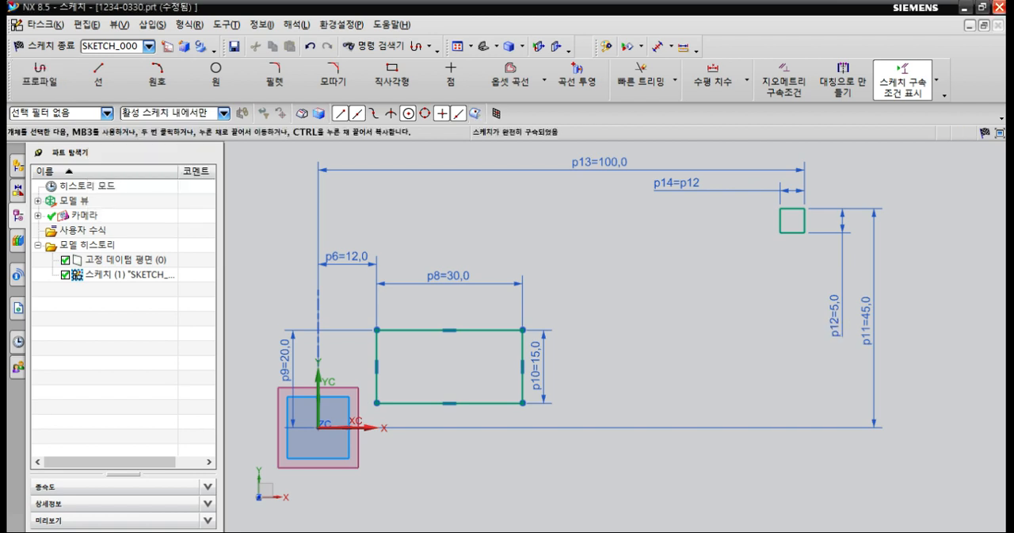
Delete both rectangles together with all their dimensions from the sketch.
{"action": "scroll", "coordinate": [698, 332], "scroll_direction": "down", "scroll_amount": 1}
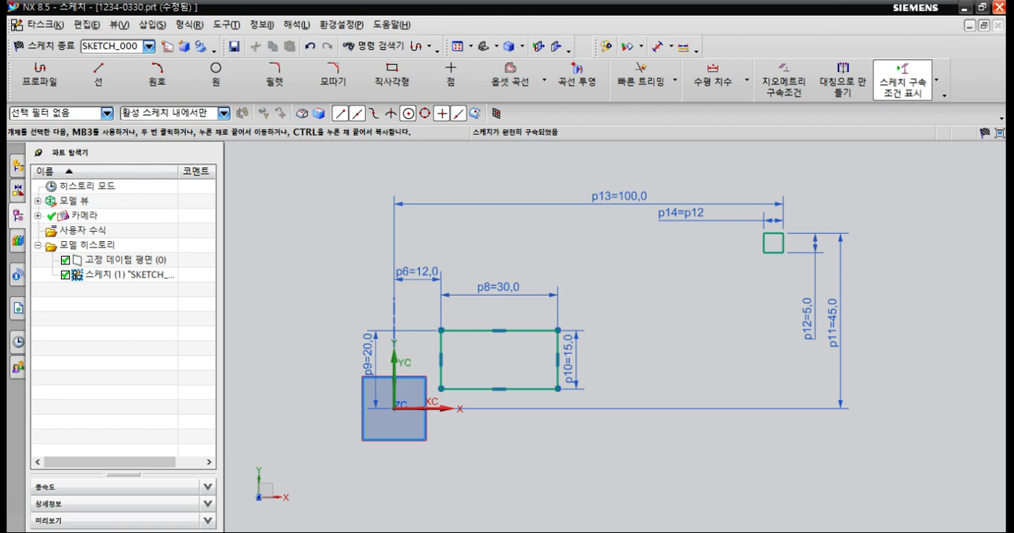
{"action": "mouse_move", "coordinate": [319, 168]}
{"action": "left_mouse_down"}
{"action": "mouse_move", "coordinate": [871, 340]}
{"action": "mouse_move", "coordinate": [876, 461]}
{"action": "left_mouse_up"}
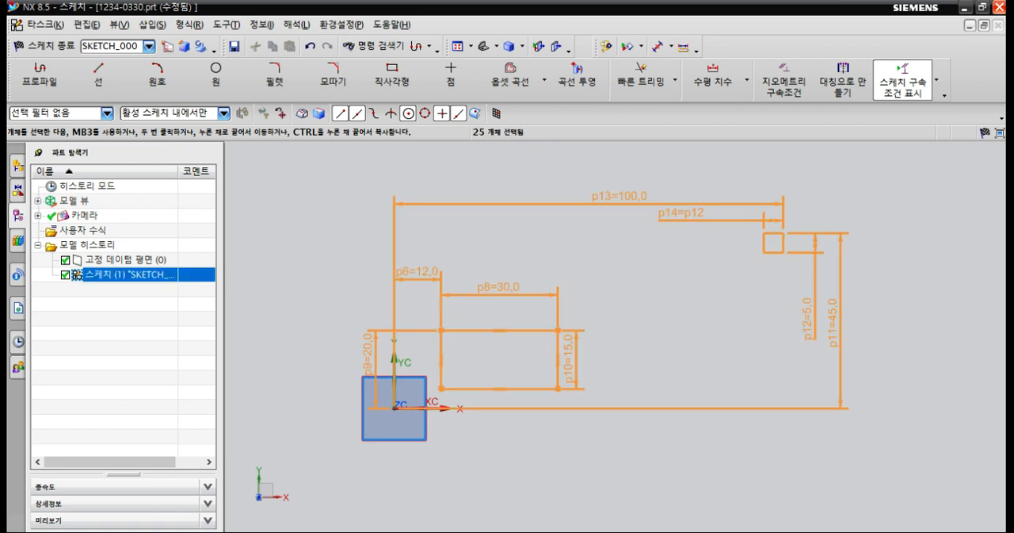
{"action": "key", "text": "Delete"}
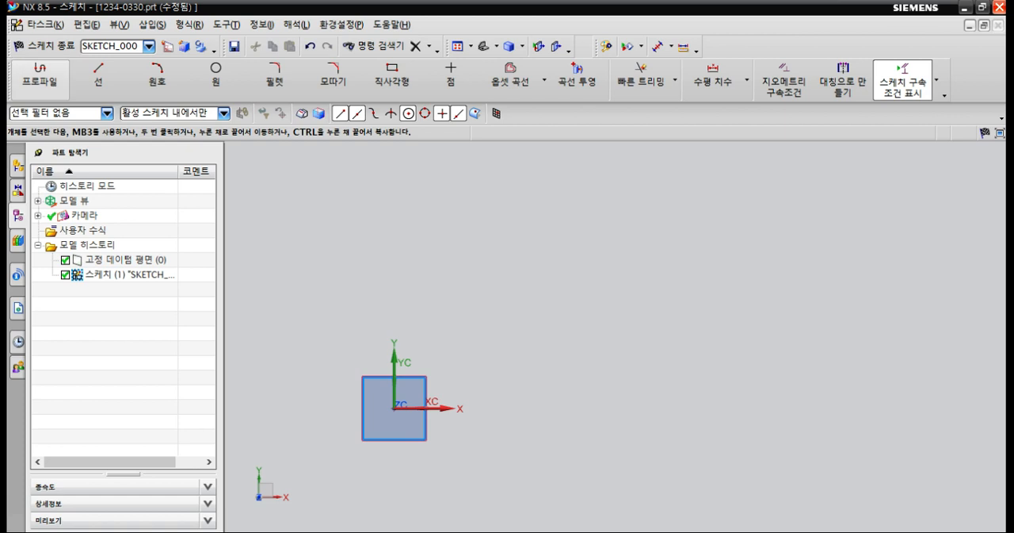
Start a profile with a 28 mm vertical line up from the sketch origin, followed by a tangent 180° arc of about 19.4 mm radius.
{"action": "left_click", "coordinate": [40, 75]}
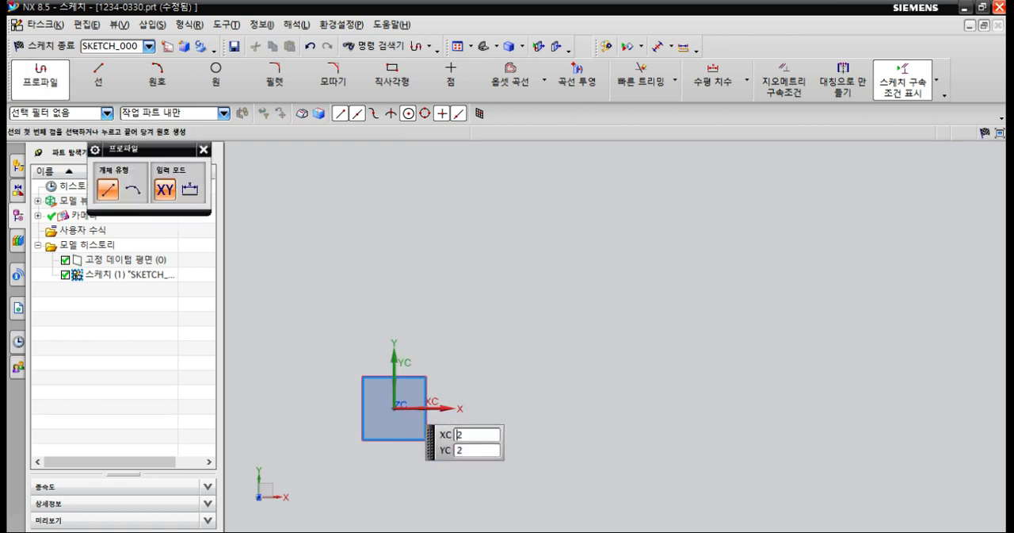
{"action": "left_click", "coordinate": [394, 408]}
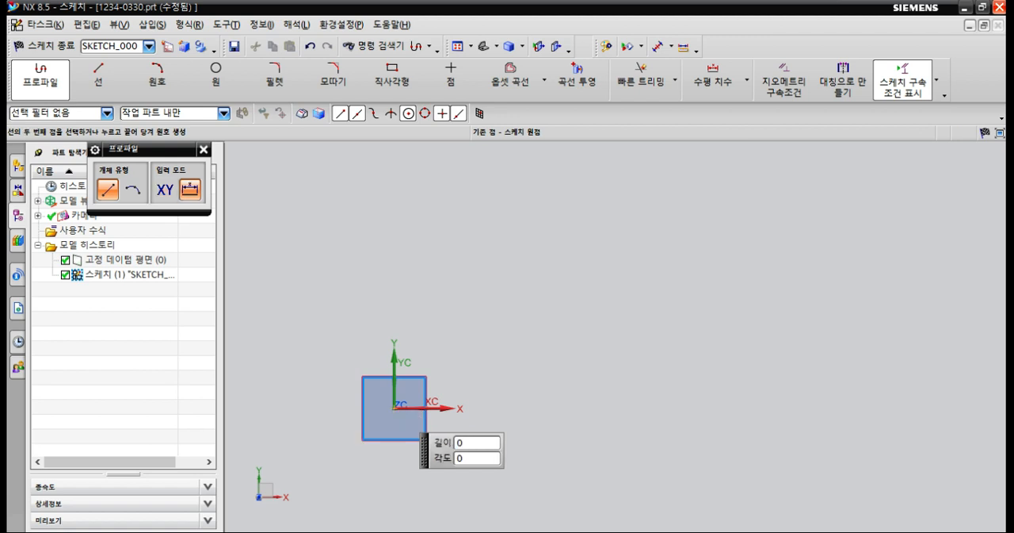
{"action": "scroll", "coordinate": [393, 291], "scroll_direction": "up", "scroll_amount": 3}
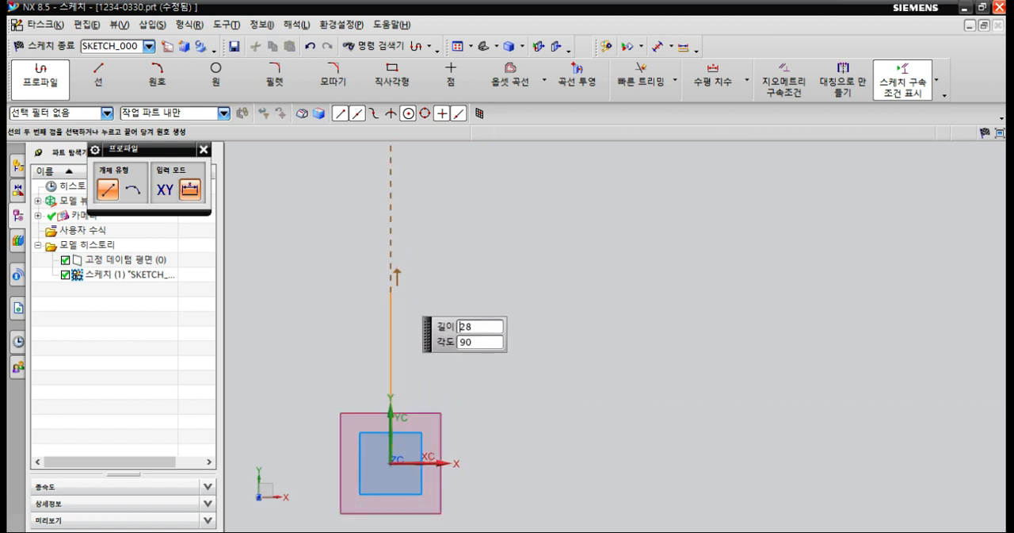
{"action": "scroll", "coordinate": [386, 290], "scroll_direction": "down", "scroll_amount": 2}
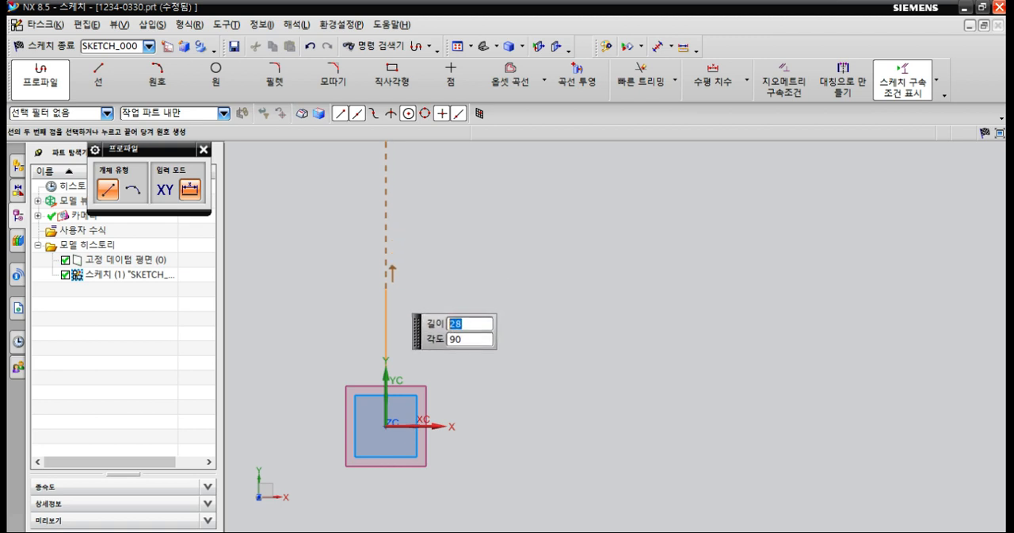
{"action": "left_click", "coordinate": [386, 289]}
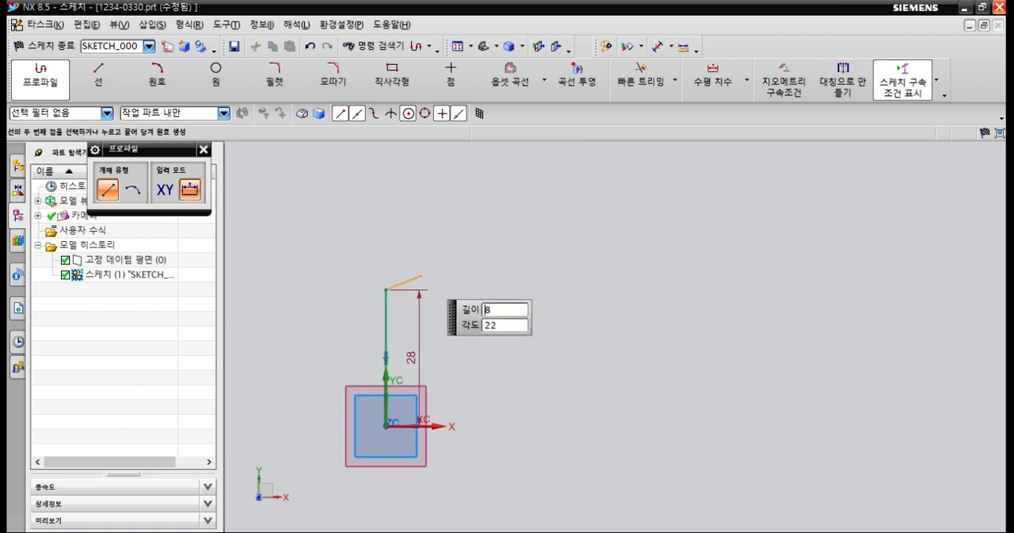
{"action": "left_click_drag", "start_coordinate": [388, 278], "coordinate": [502, 224]}
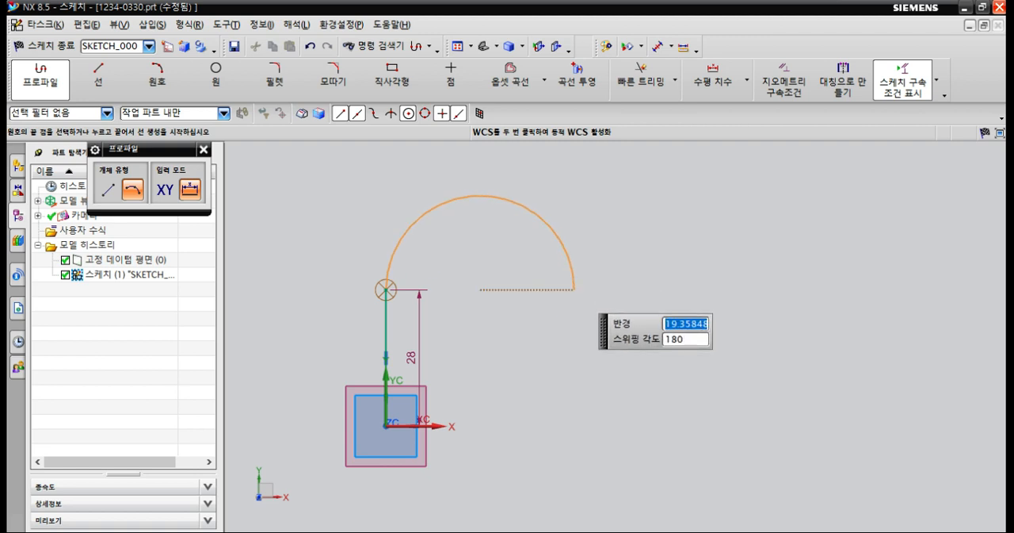
{"action": "left_click", "coordinate": [575, 290]}
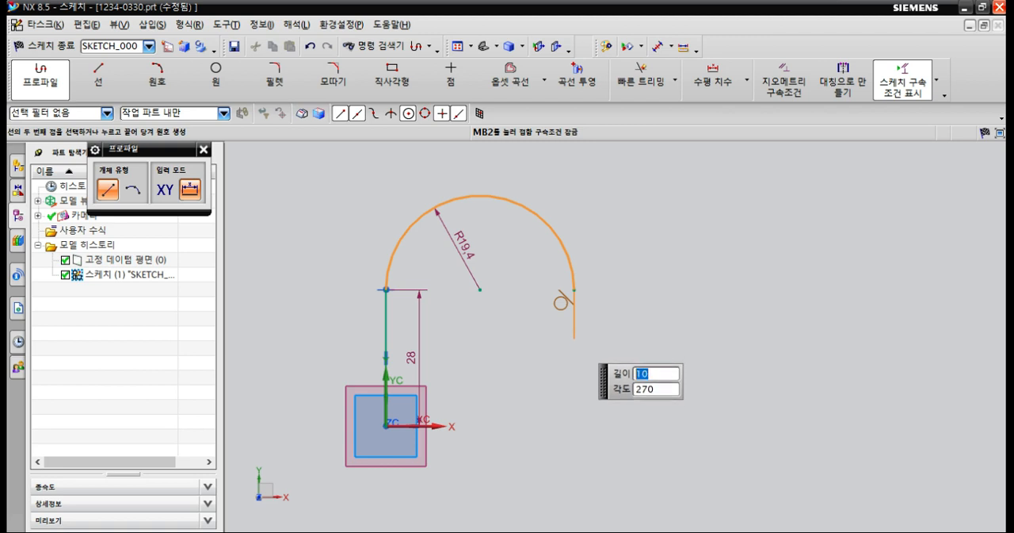
Complete the profile with a vertical line about 10.1 mm down from the arc's end and a slanted line back to the origin.
{"action": "left_click", "coordinate": [575, 338]}
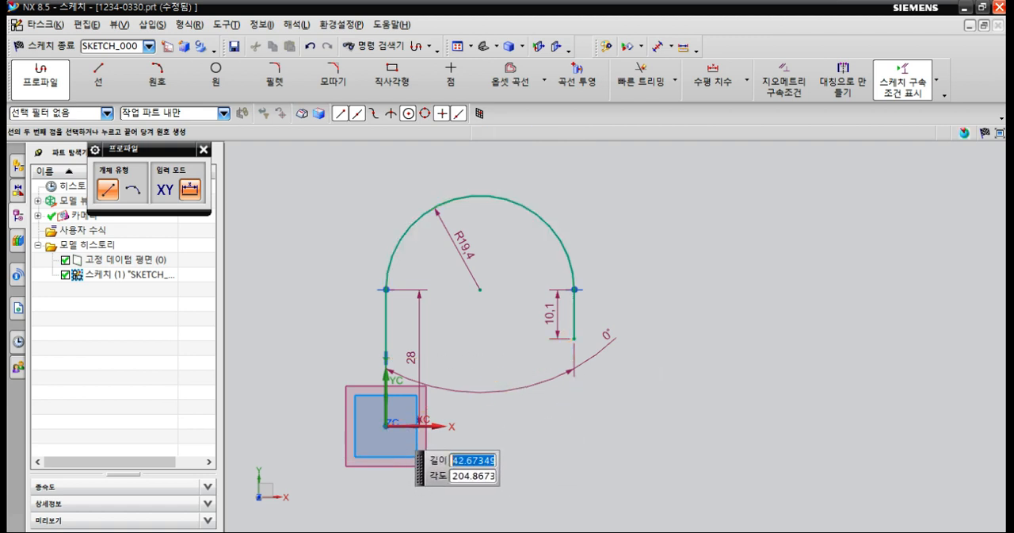
{"action": "left_click", "coordinate": [385, 425]}
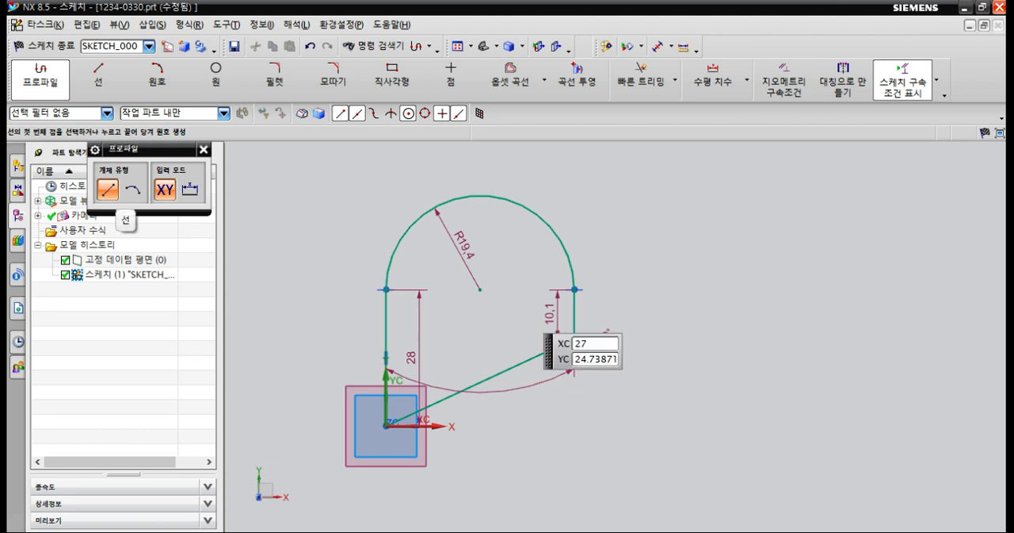
{"action": "key", "text": "Escape"}
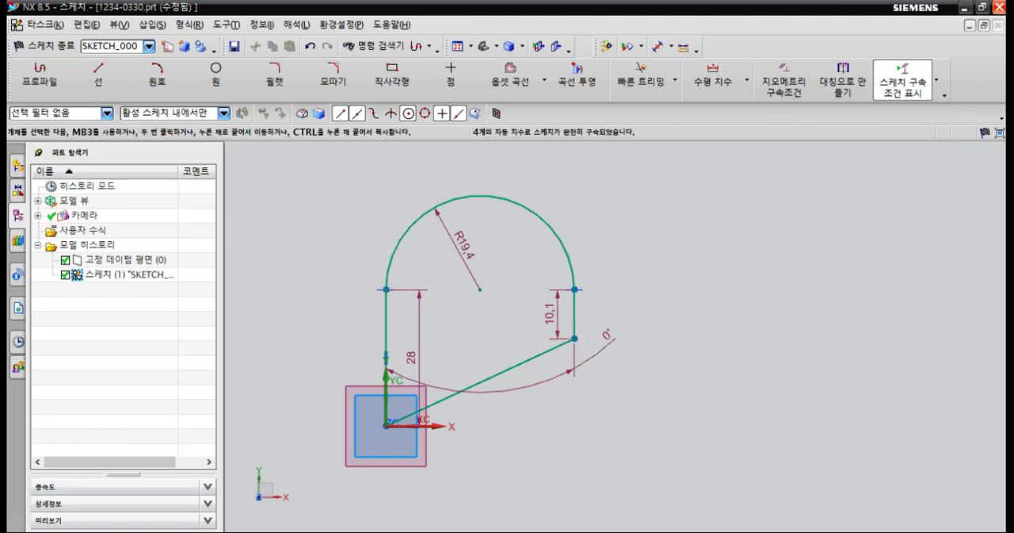
Move the angular dimension below the profile and hide all four automatic dimensions.
{"action": "middle_click_drag", "start_coordinate": [607, 334], "coordinate": [652, 289], "text": "shift"}
{"action": "mouse_move", "coordinate": [652, 290]}
{"action": "left_mouse_down"}
{"action": "mouse_move", "coordinate": [571, 405]}
{"action": "mouse_move", "coordinate": [538, 427]}
{"action": "left_mouse_up"}
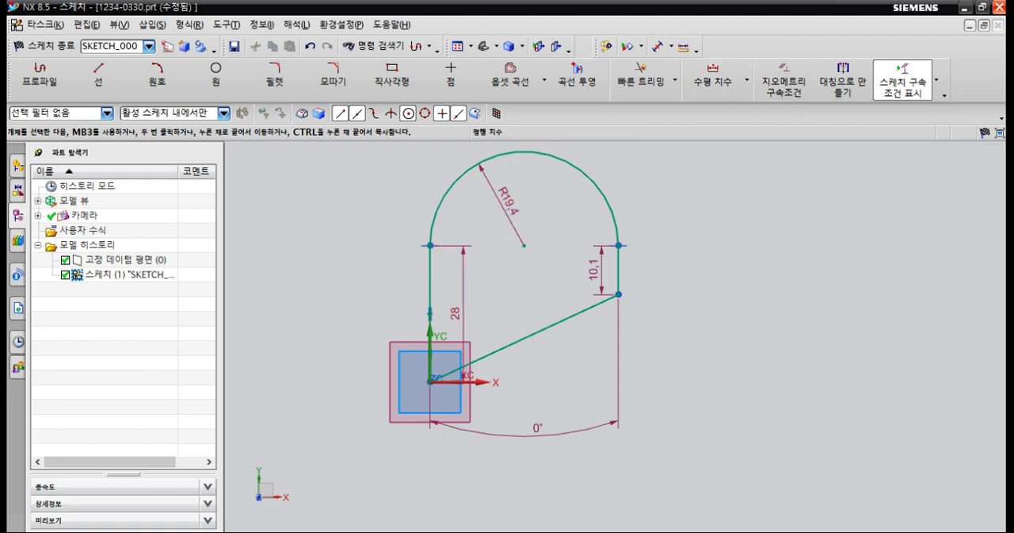
{"action": "left_click", "coordinate": [457, 314]}
{"action": "left_click", "coordinate": [594, 269]}
{"action": "left_click", "coordinate": [508, 201]}
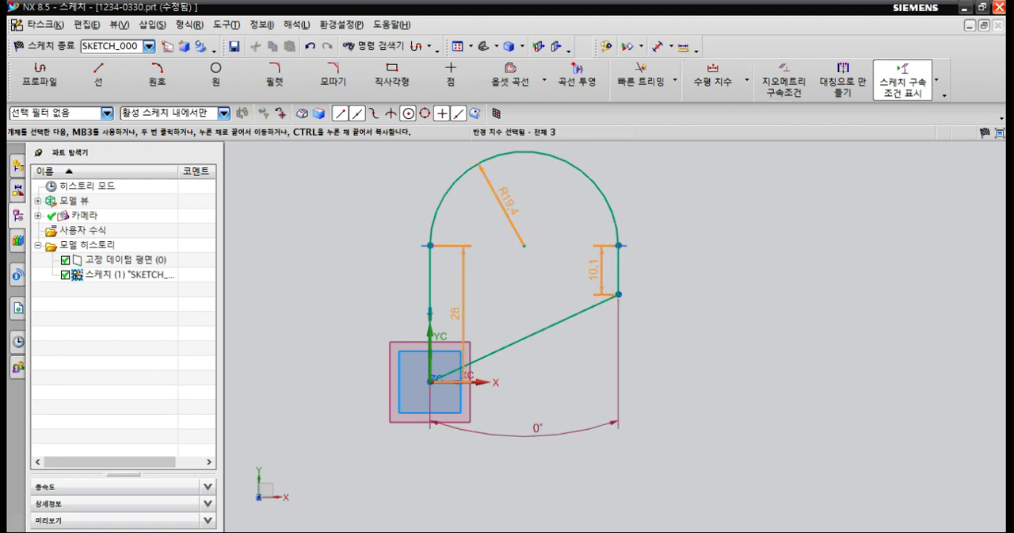
{"action": "left_click", "coordinate": [539, 429]}
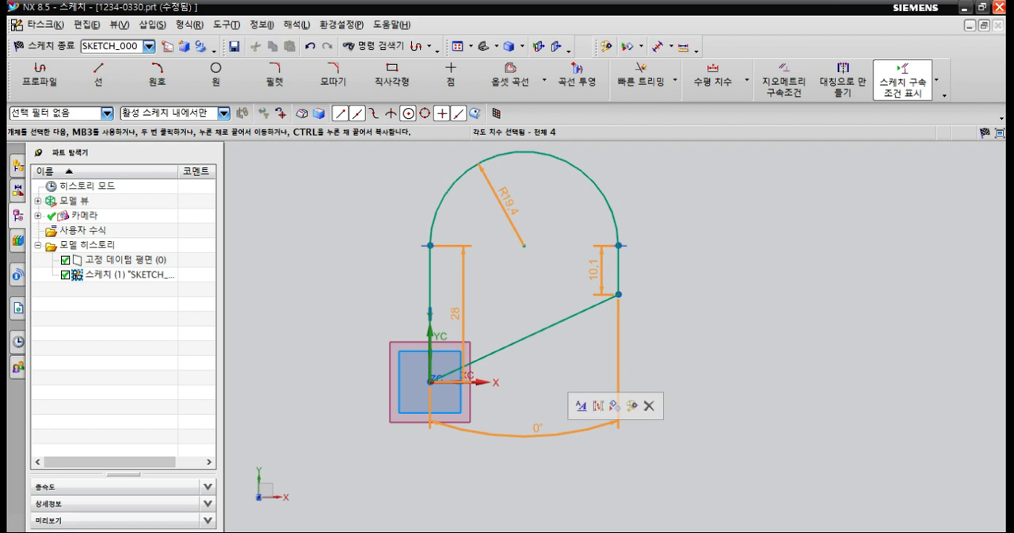
{"action": "key", "text": "Delete"}
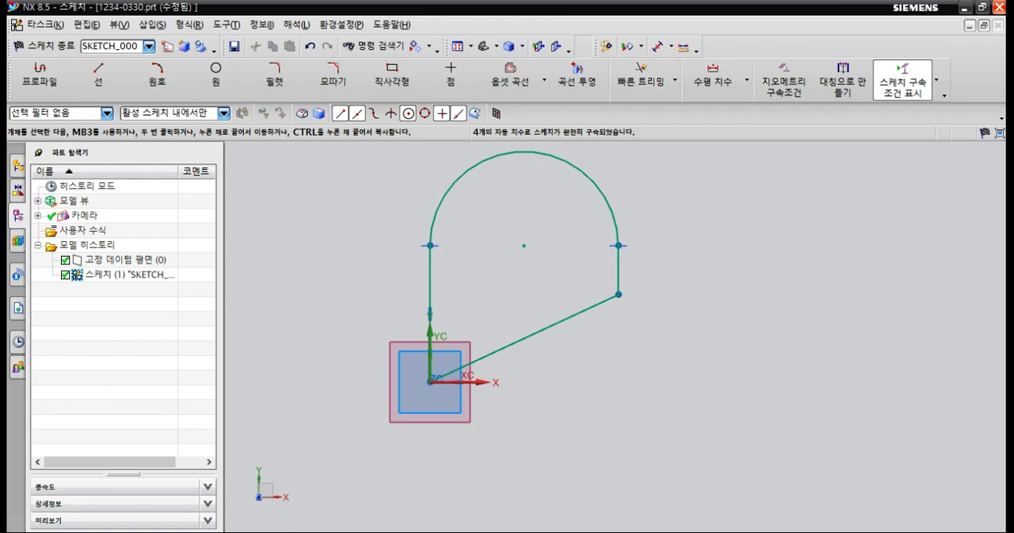
Add a vertical dimension to the vertical line rising from the sketch origin and set it to 20 mm.
{"action": "left_click_drag", "start_coordinate": [9, 80], "coordinate": [15, 80]}
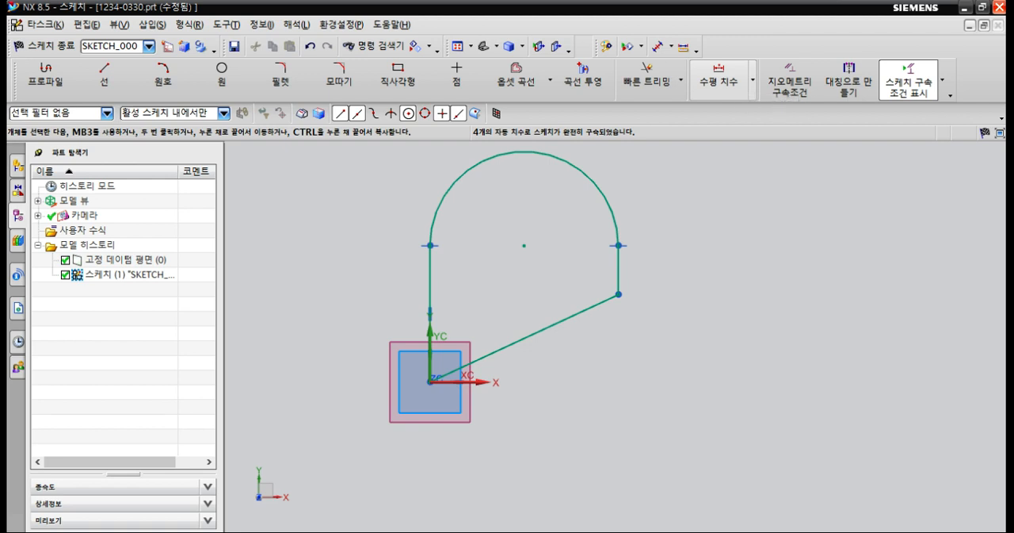
{"action": "left_click", "coordinate": [752, 80]}
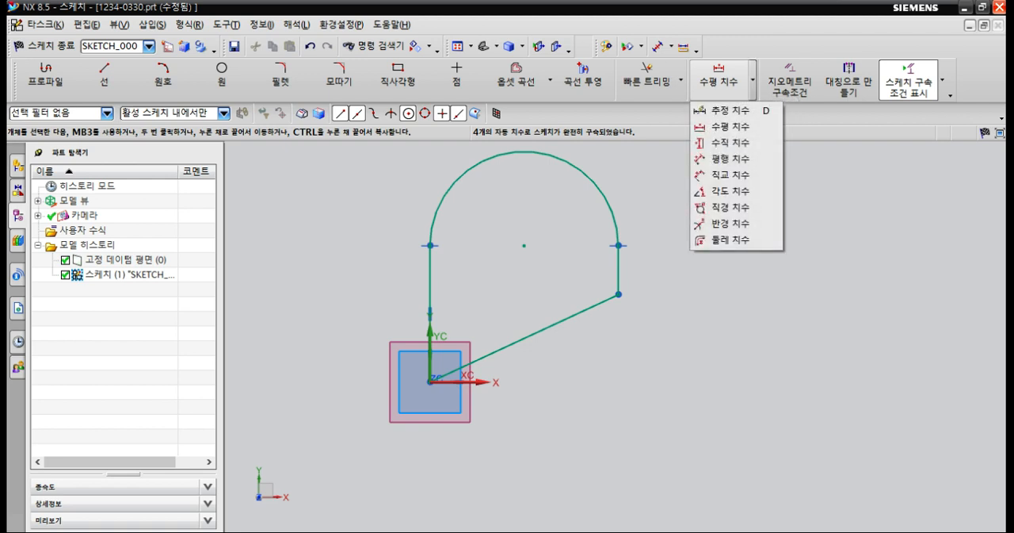
{"action": "left_click", "coordinate": [721, 110]}
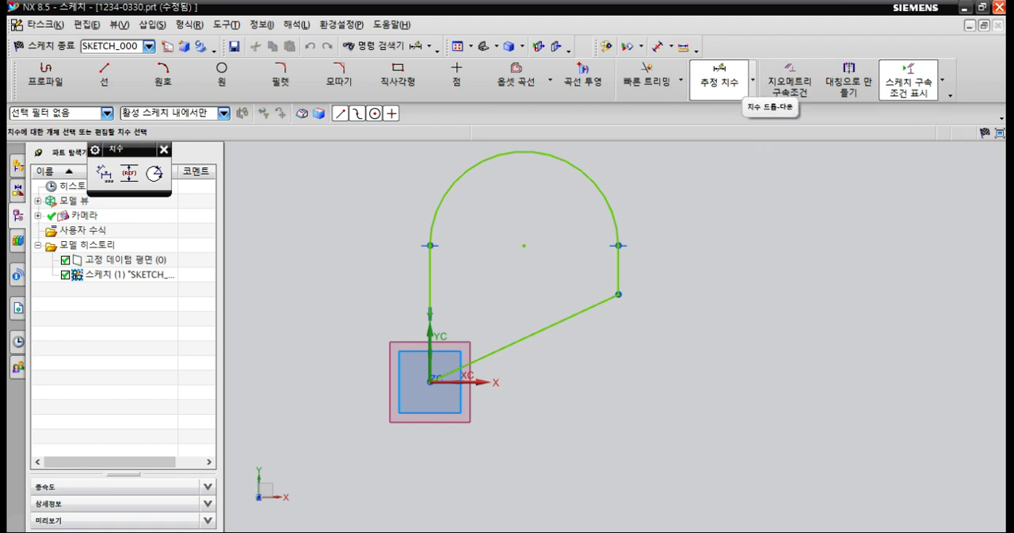
{"action": "left_click", "coordinate": [752, 80]}
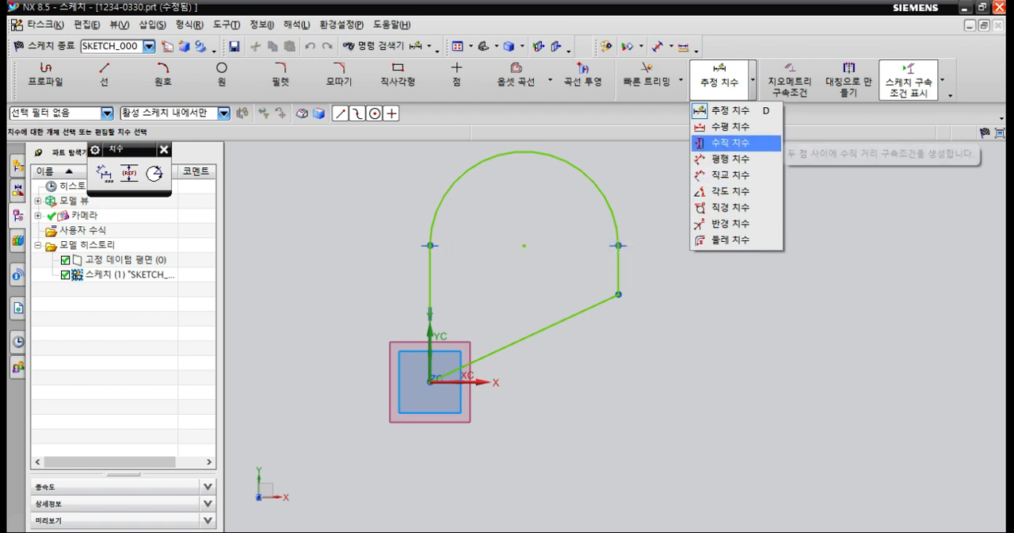
{"action": "left_click", "coordinate": [721, 142]}
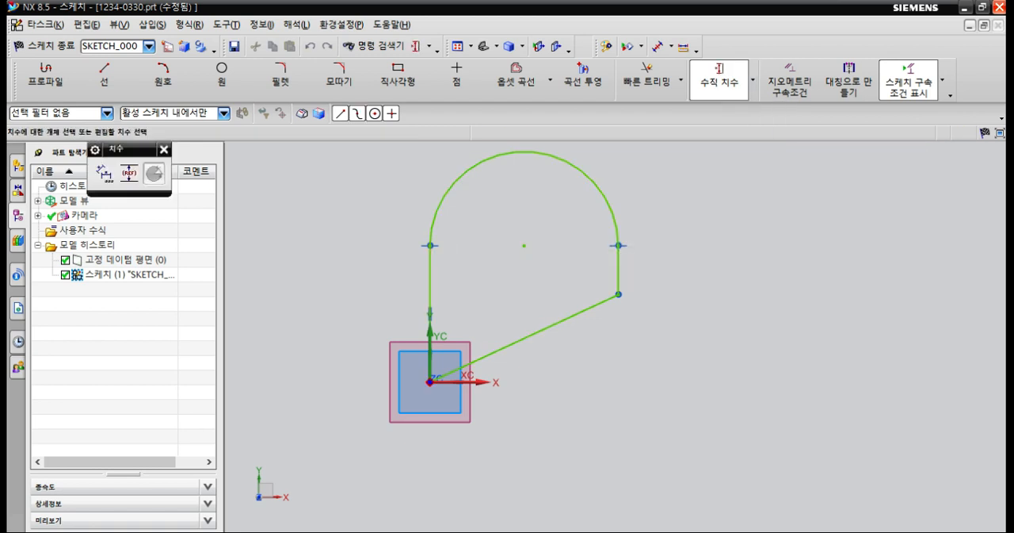
{"action": "left_click", "coordinate": [431, 372]}
{"action": "left_click", "coordinate": [377, 315]}
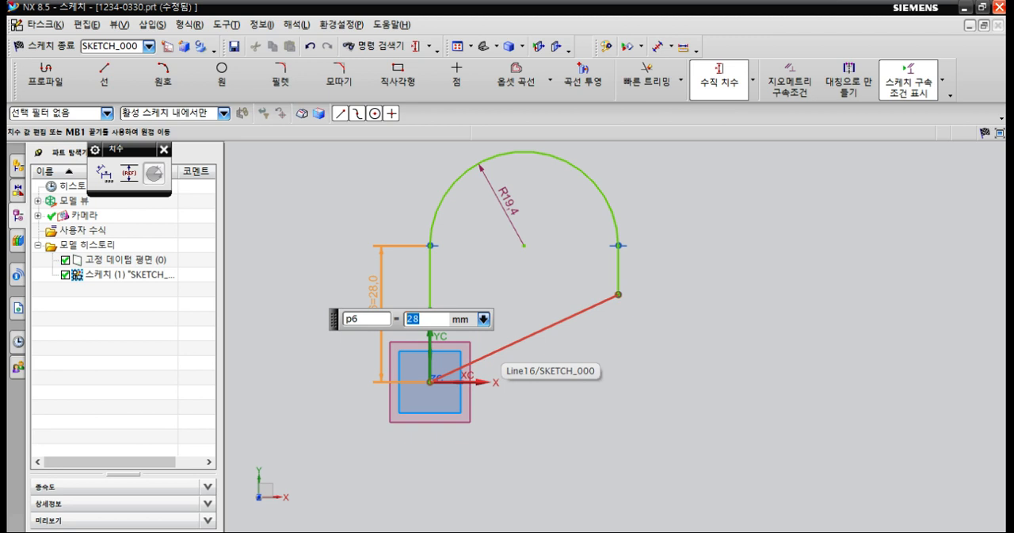
{"action": "type", "text": "20"}
{"action": "key", "text": "Return"}
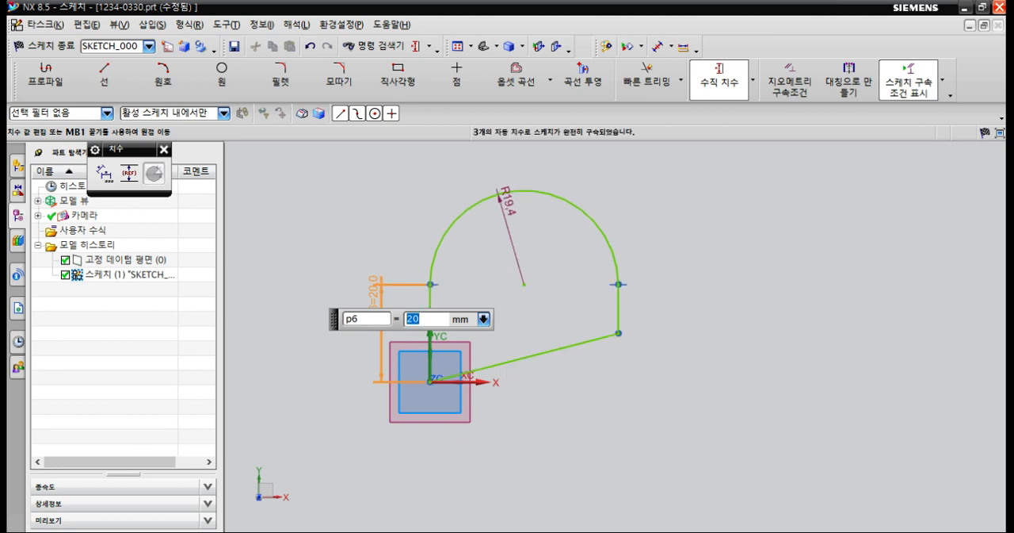
Remove the automatic radius dimension from the arc.
{"action": "left_click", "coordinate": [496, 211]}
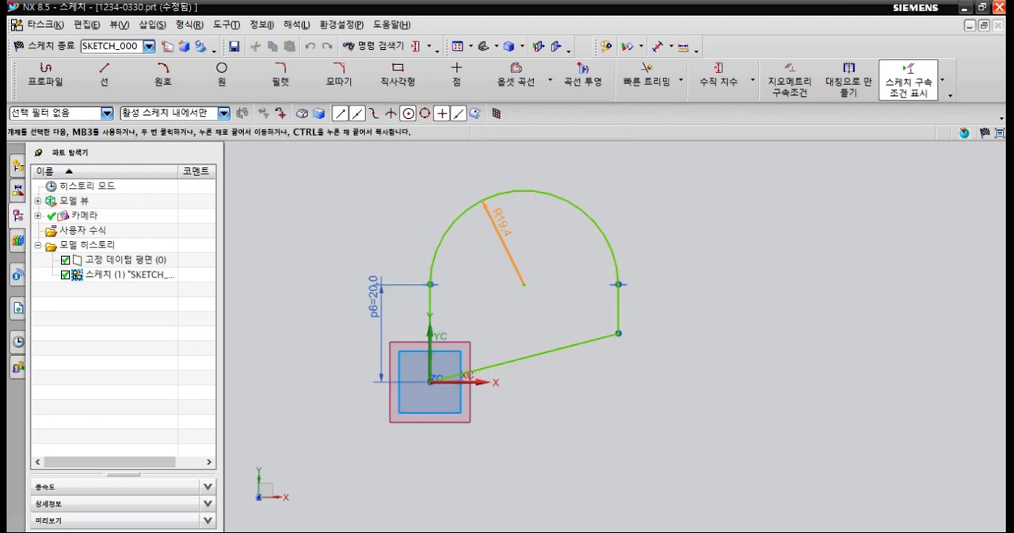
{"action": "key", "text": "Escape"}
{"action": "left_click", "coordinate": [504, 239]}
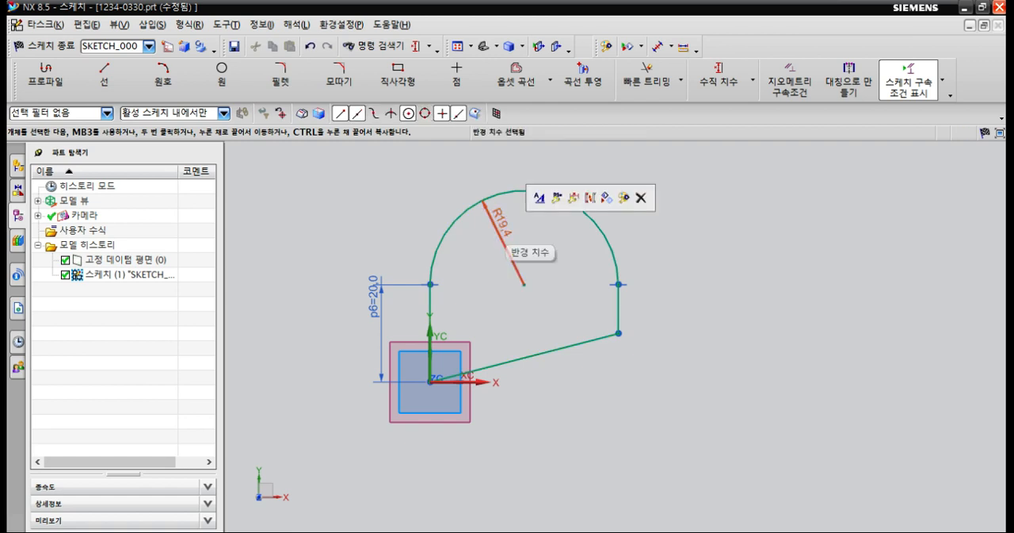
{"action": "key", "text": "Delete"}
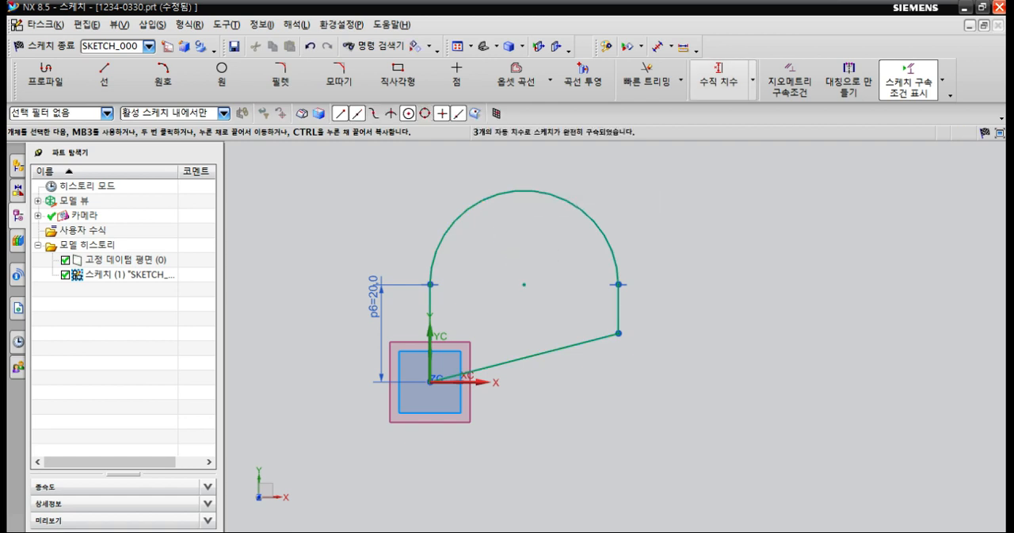
Add a radius dimension to the arc and set it to 10 mm.
{"action": "left_click", "coordinate": [753, 81]}
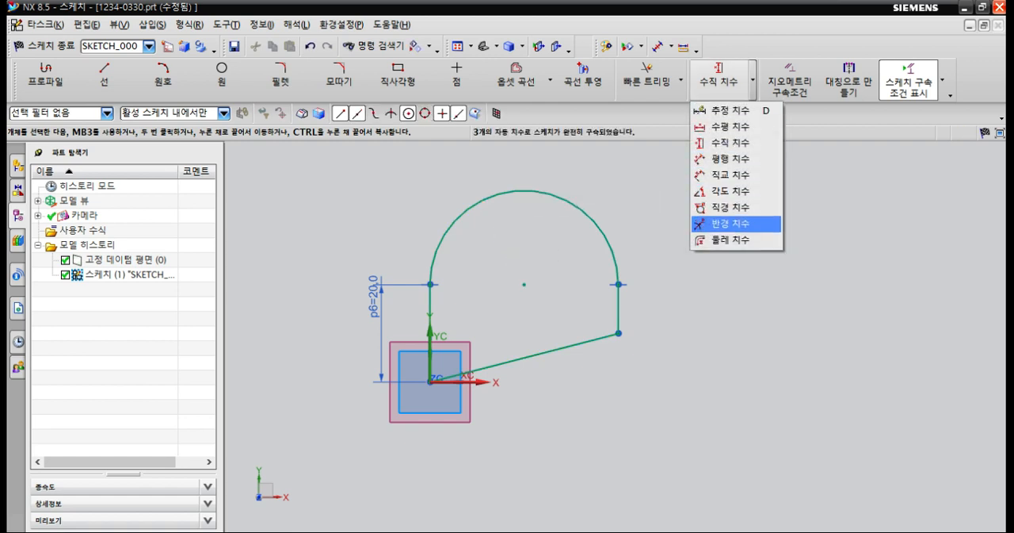
{"action": "left_click", "coordinate": [729, 223]}
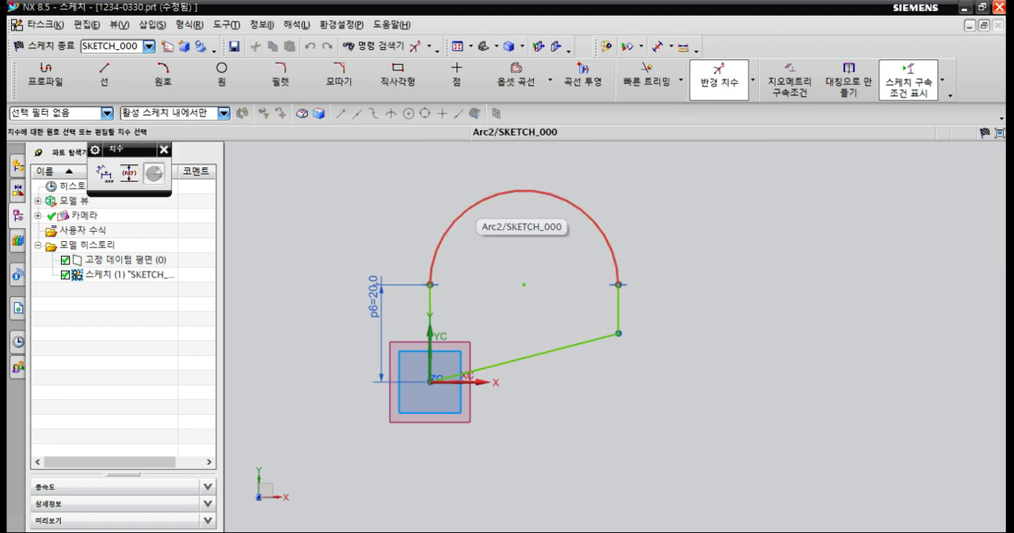
{"action": "left_click", "coordinate": [469, 208]}
{"action": "left_click", "coordinate": [481, 236]}
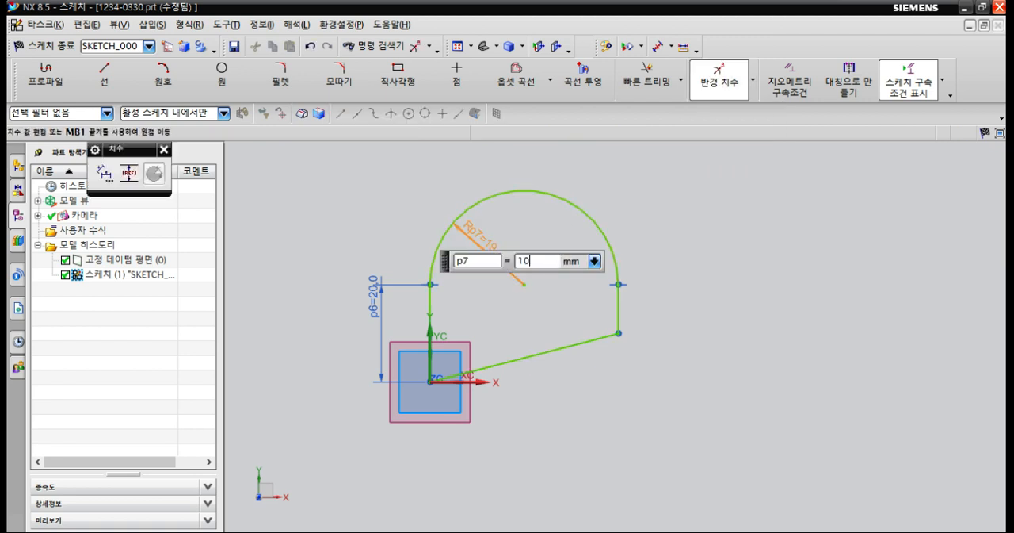
{"action": "type", "text": "10"}
{"action": "key", "text": "Return"}
{"action": "key", "text": "Escape"}
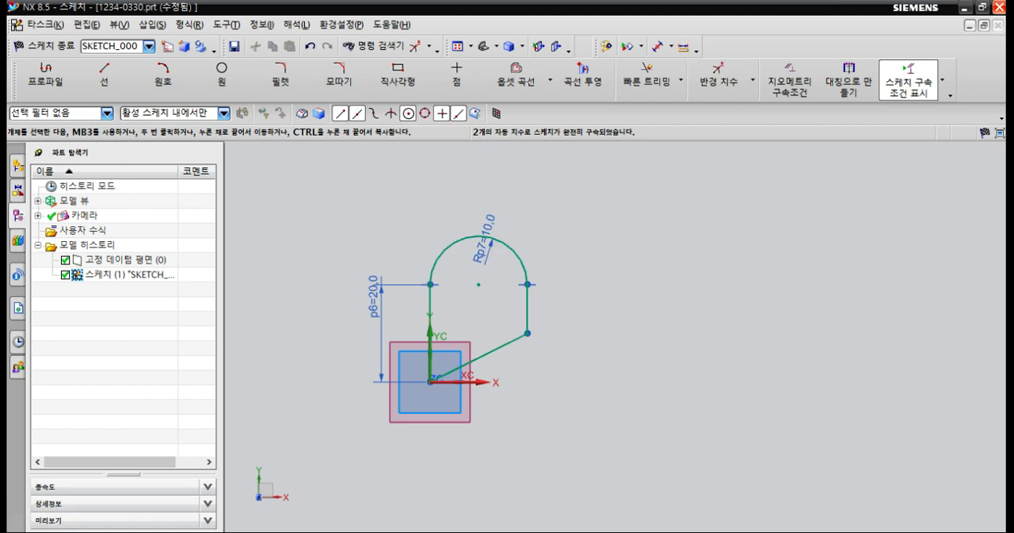
Add an angular dimension between the vertical line at the origin and the slanted line, and set it to 60°.
{"action": "scroll", "coordinate": [493, 371], "scroll_direction": "up", "scroll_amount": 2}
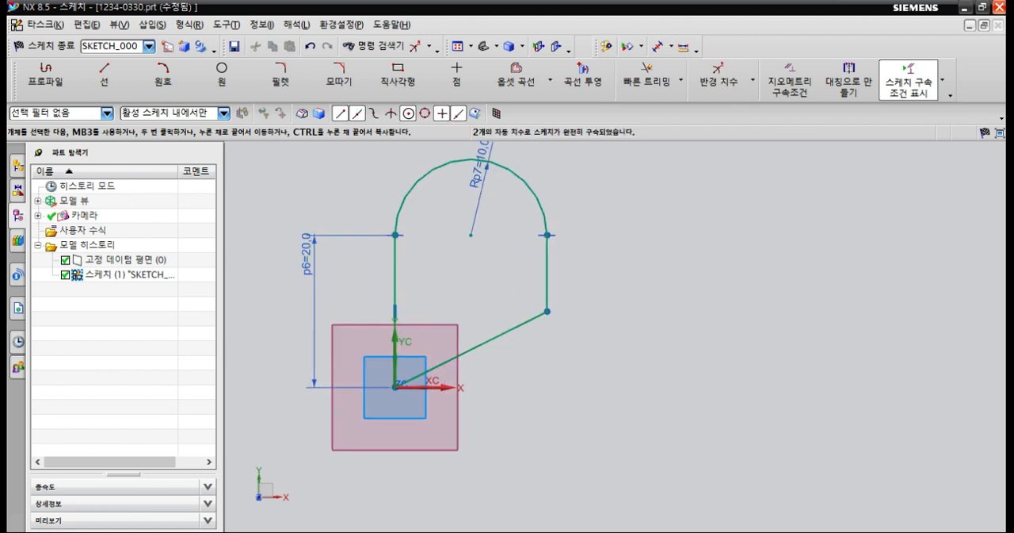
{"action": "left_click", "coordinate": [753, 81]}
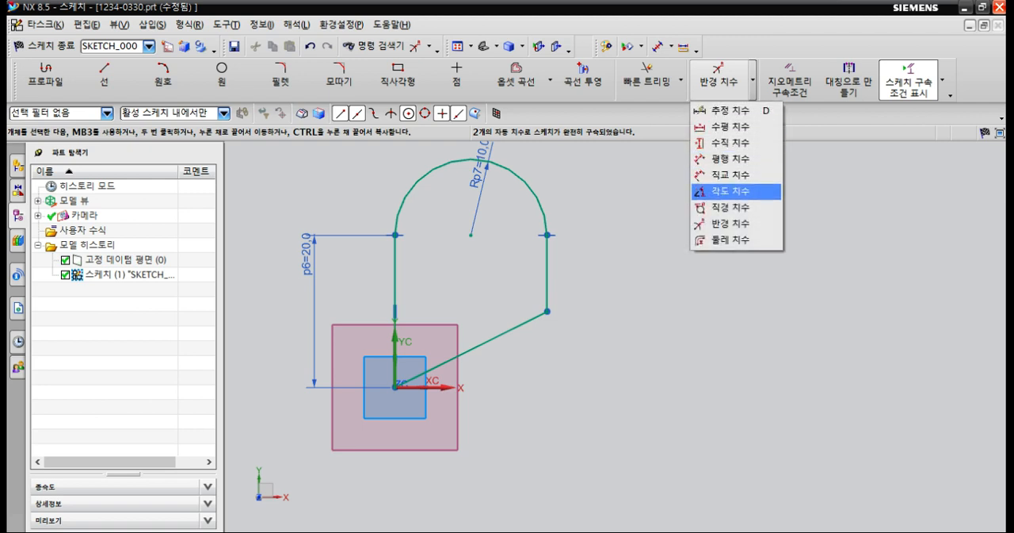
{"action": "left_click", "coordinate": [737, 193]}
{"action": "left_click", "coordinate": [467, 351]}
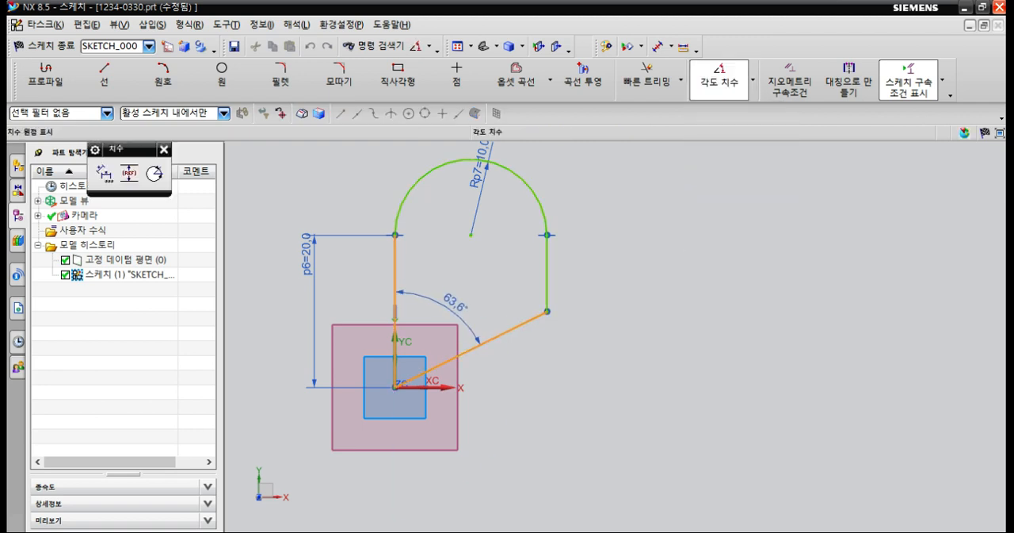
{"action": "left_click", "coordinate": [452, 277]}
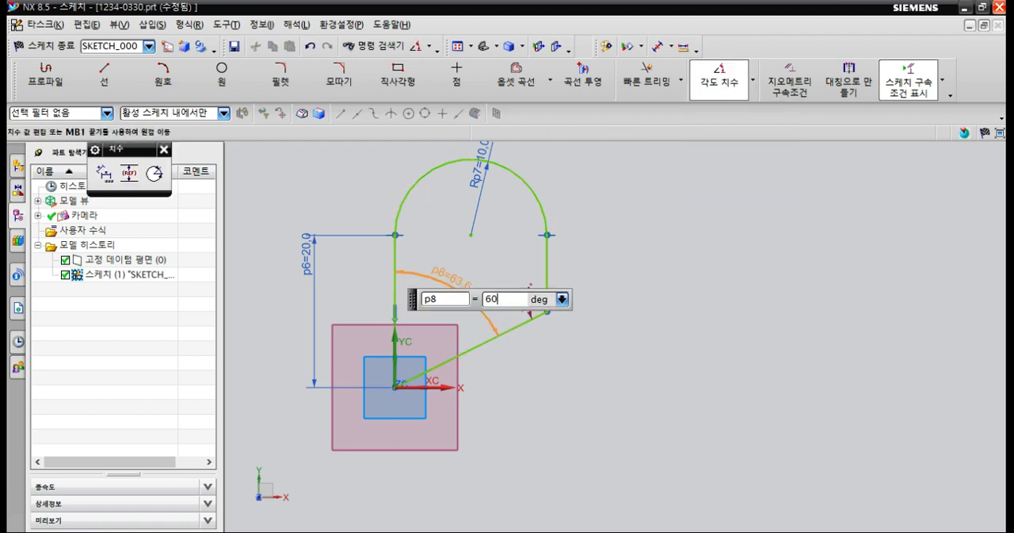
{"action": "key", "text": "Return"}
{"action": "key", "text": "Escape"}
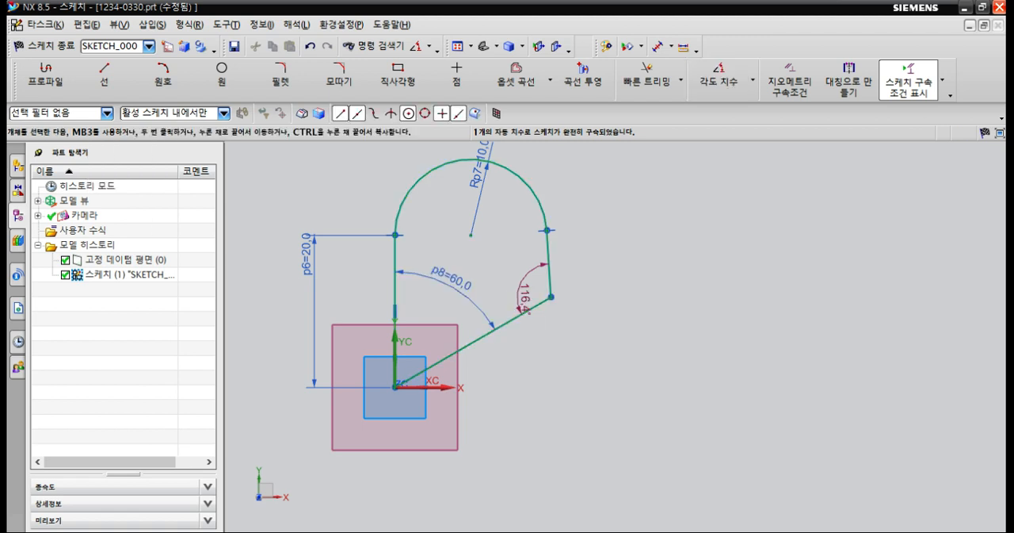
Move the corner between the short line and the slanted line back and forth to test the profile's remaining freedom.
{"action": "mouse_move", "coordinate": [524, 299]}
{"action": "left_mouse_down"}
{"action": "mouse_move", "coordinate": [527, 269]}
{"action": "mouse_move", "coordinate": [574, 284]}
{"action": "mouse_move", "coordinate": [550, 298]}
{"action": "mouse_move", "coordinate": [588, 275]}
{"action": "left_mouse_up"}
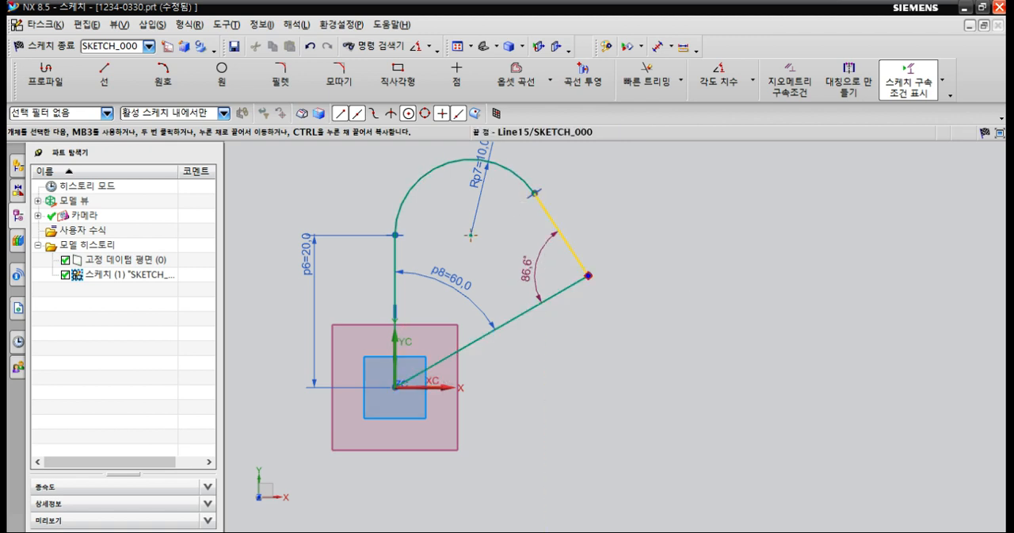
{"action": "left_click_drag", "start_coordinate": [558, 294], "coordinate": [569, 286]}
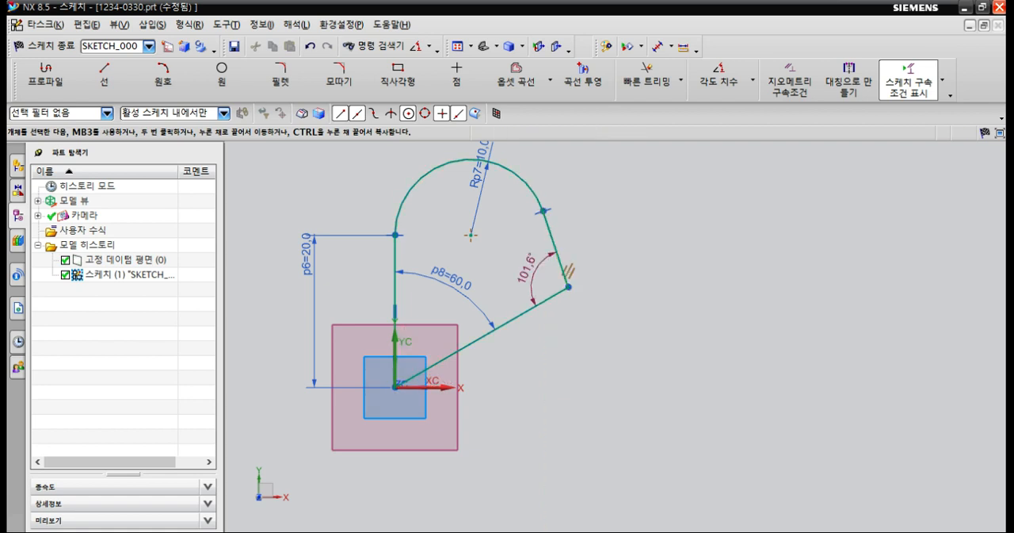
{"action": "left_click_drag", "start_coordinate": [568, 286], "coordinate": [596, 271]}
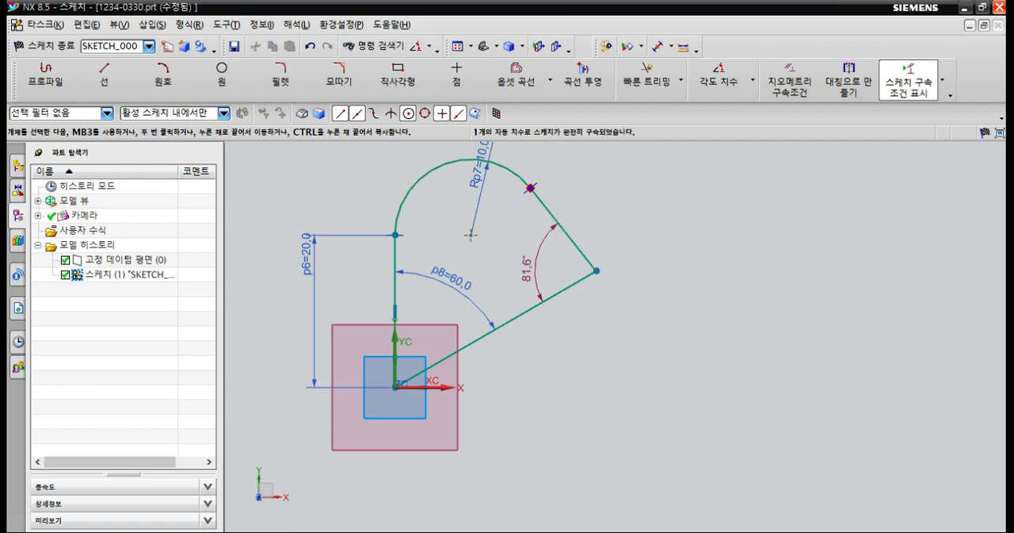
{"action": "left_click_drag", "start_coordinate": [595, 271], "coordinate": [561, 291]}
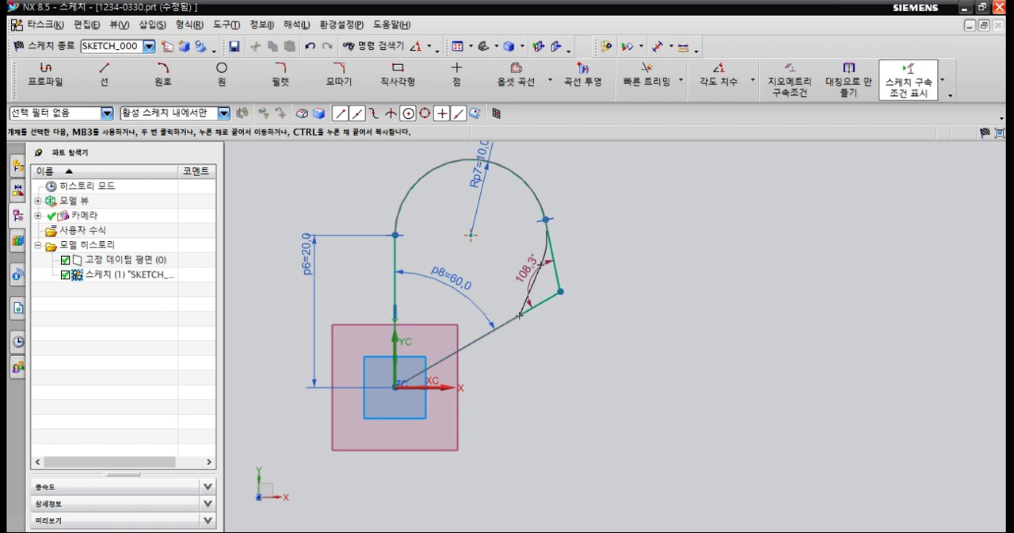
{"action": "mouse_move", "coordinate": [586, 277]}
{"action": "left_mouse_down"}
{"action": "mouse_move", "coordinate": [543, 302]}
{"action": "mouse_move", "coordinate": [555, 295]}
{"action": "left_mouse_up"}
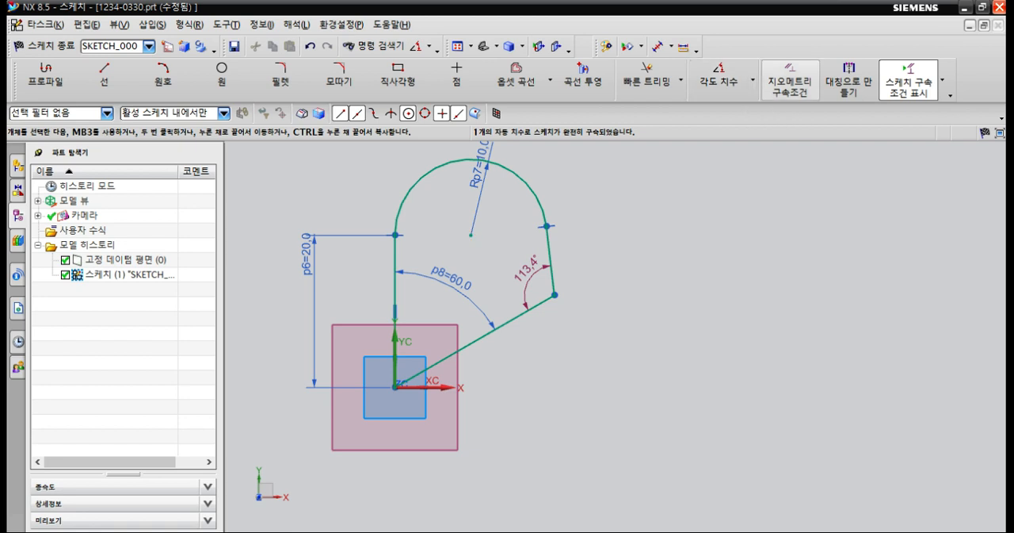
Apply a vertical geometric constraint to the short line between the arc's end and the slanted line.
{"action": "left_click", "coordinate": [790, 86]}
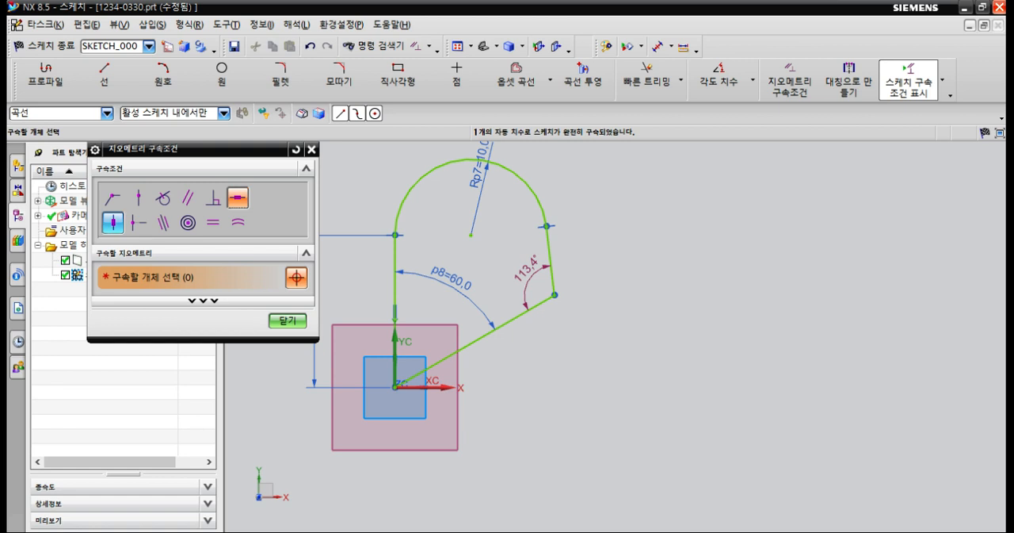
{"action": "left_click", "coordinate": [551, 260]}
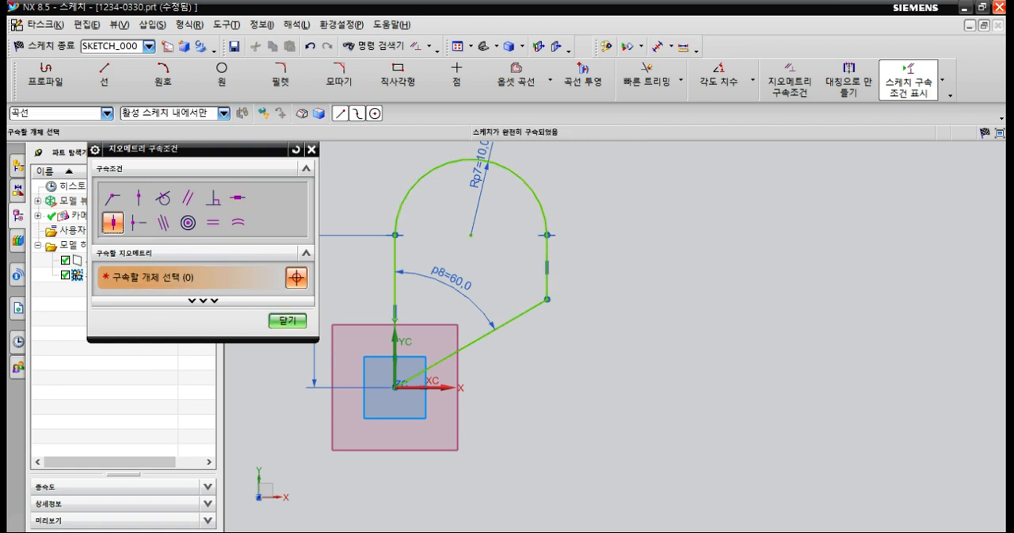
{"action": "scroll", "coordinate": [560, 277], "scroll_direction": "up", "scroll_amount": 2}
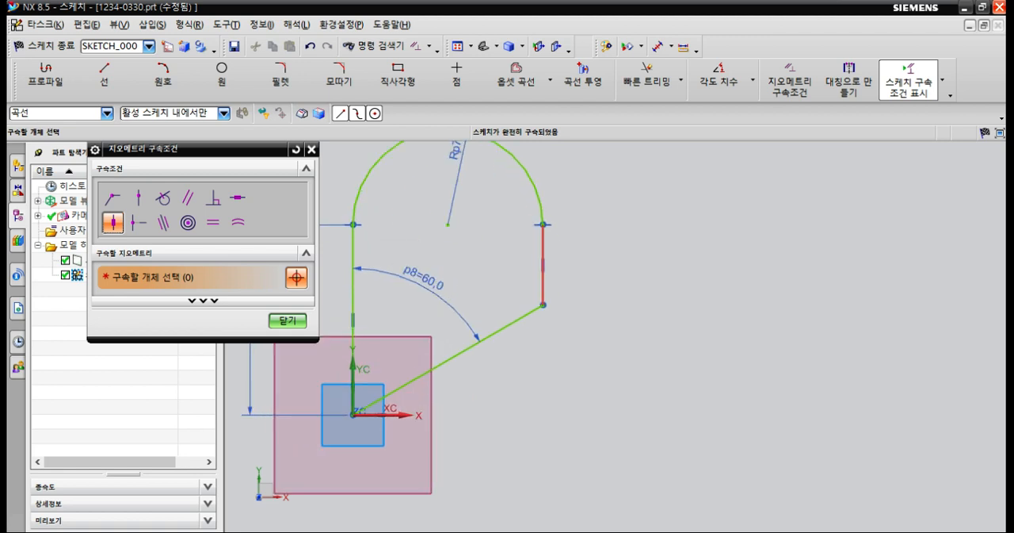
{"action": "key", "text": "Escape"}
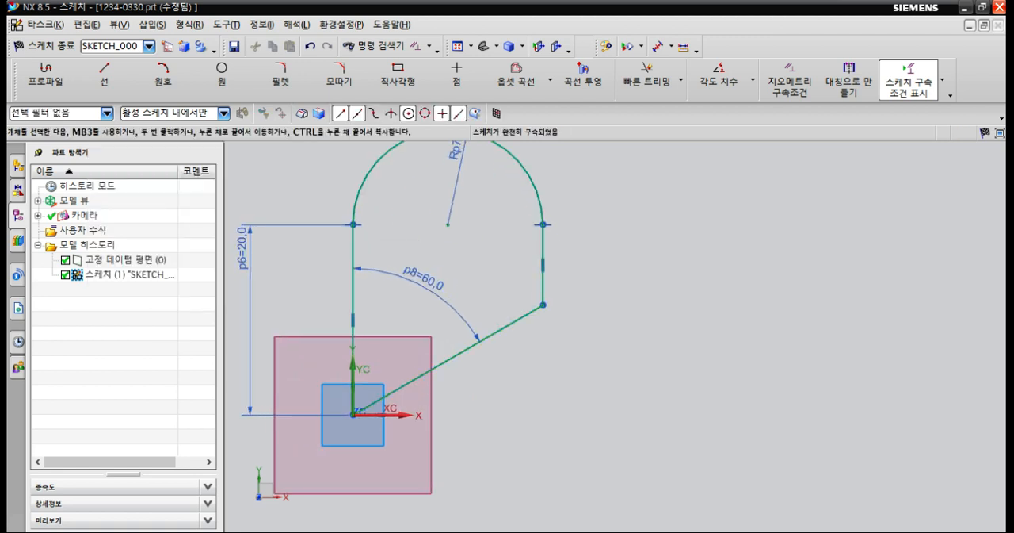
Tidy the dimension layout by placing the radius text inside the arc, shifting the 60° text and centring the 20 mm text along its line.
{"action": "scroll", "coordinate": [559, 325], "scroll_direction": "down", "scroll_amount": 2}
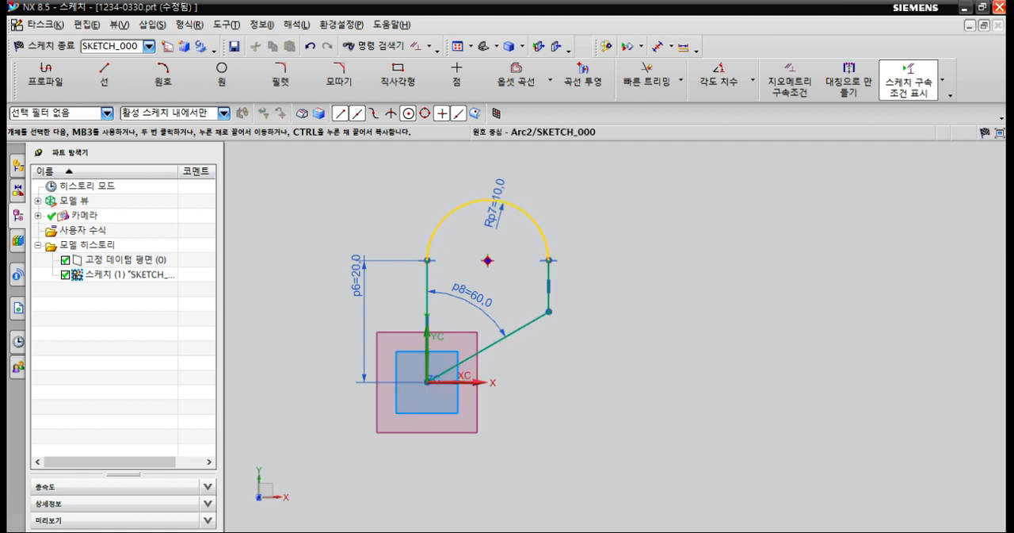
{"action": "left_click_drag", "start_coordinate": [496, 204], "coordinate": [483, 234]}
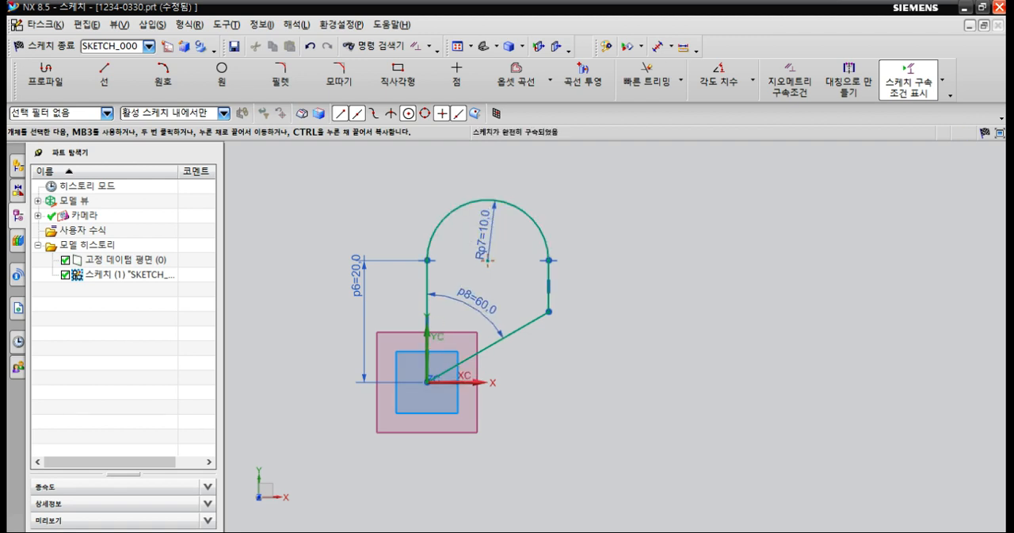
{"action": "left_click_drag", "start_coordinate": [477, 300], "coordinate": [474, 291]}
{"action": "left_click_drag", "start_coordinate": [357, 275], "coordinate": [353, 319]}
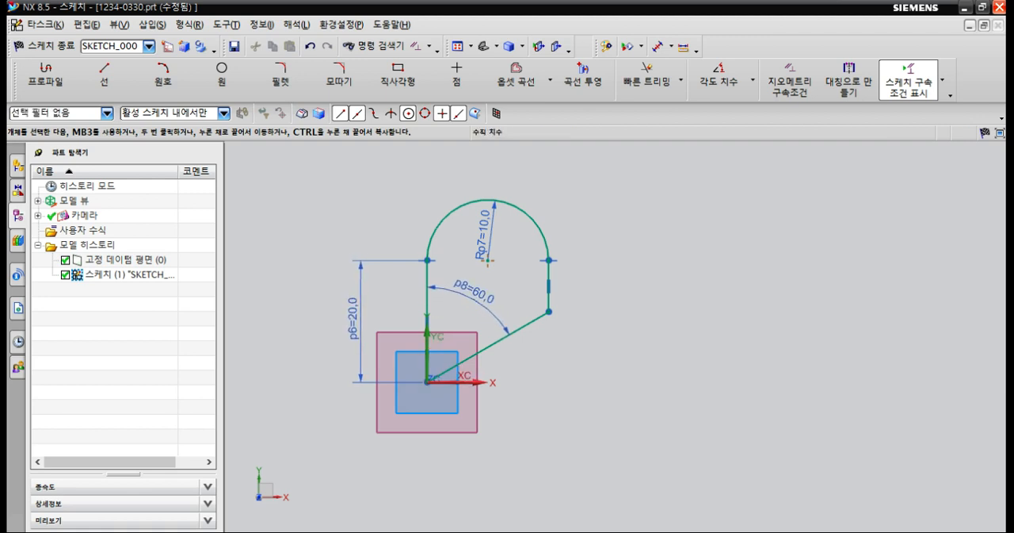
{"action": "left_click", "coordinate": [355, 319]}
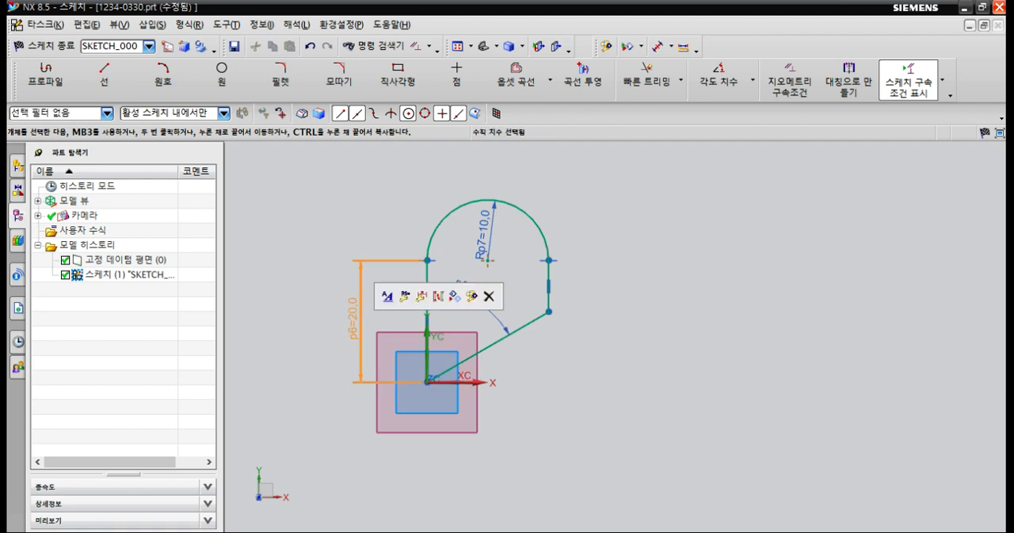
{"action": "left_click", "coordinate": [501, 320]}
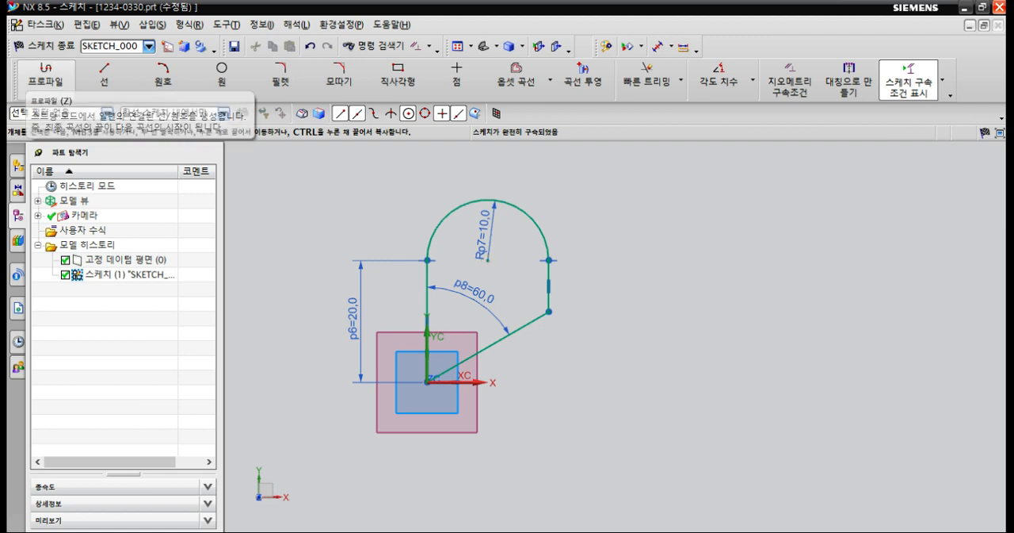
{"action": "left_click", "coordinate": [45, 75]}
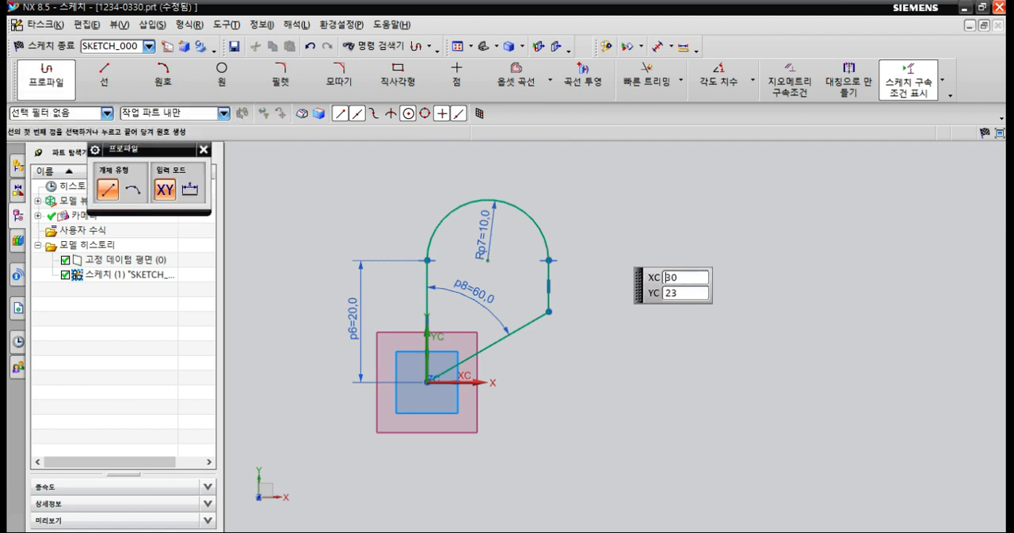
{"action": "left_click", "coordinate": [603, 231]}
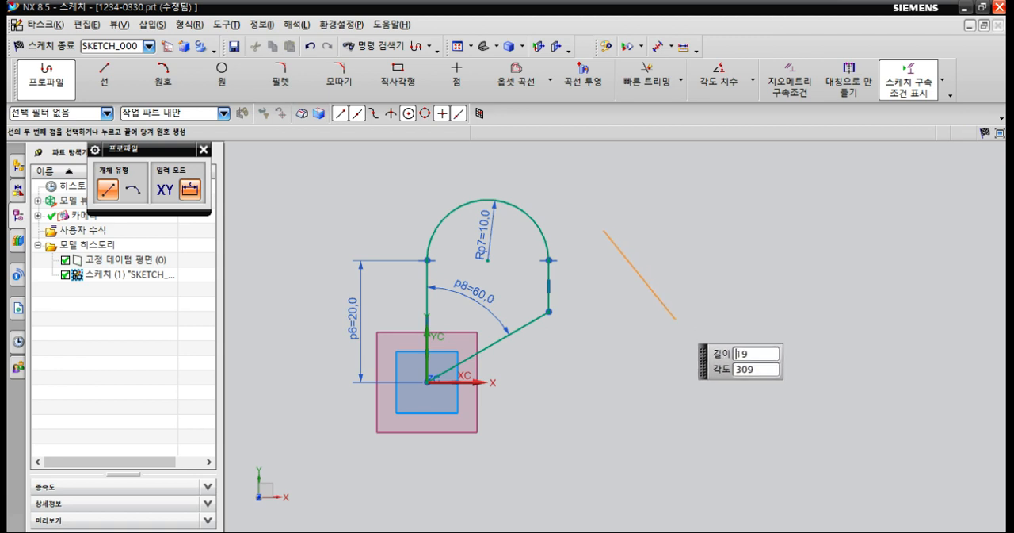
{"action": "left_click_drag", "start_coordinate": [677, 311], "coordinate": [672, 328]}
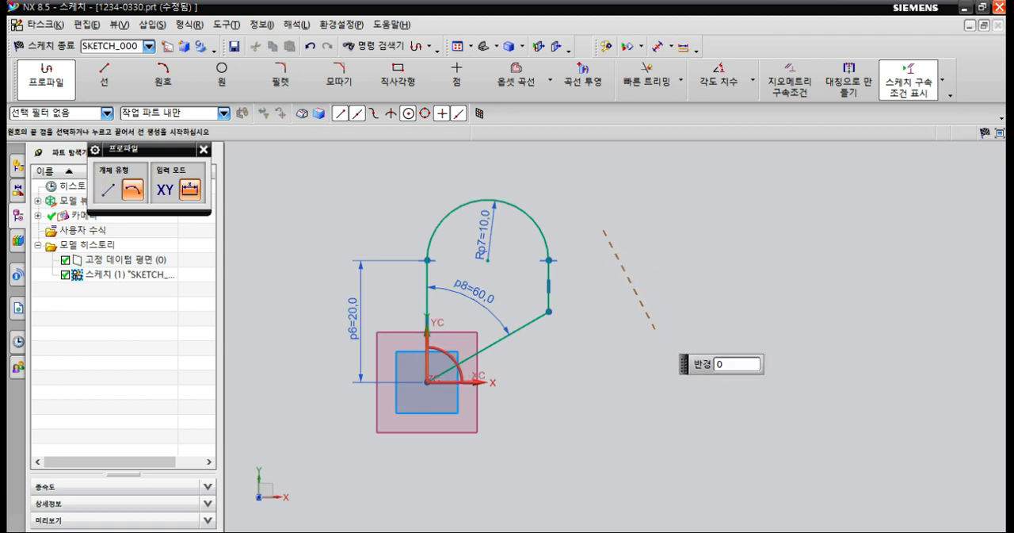
{"action": "left_click", "coordinate": [663, 322]}
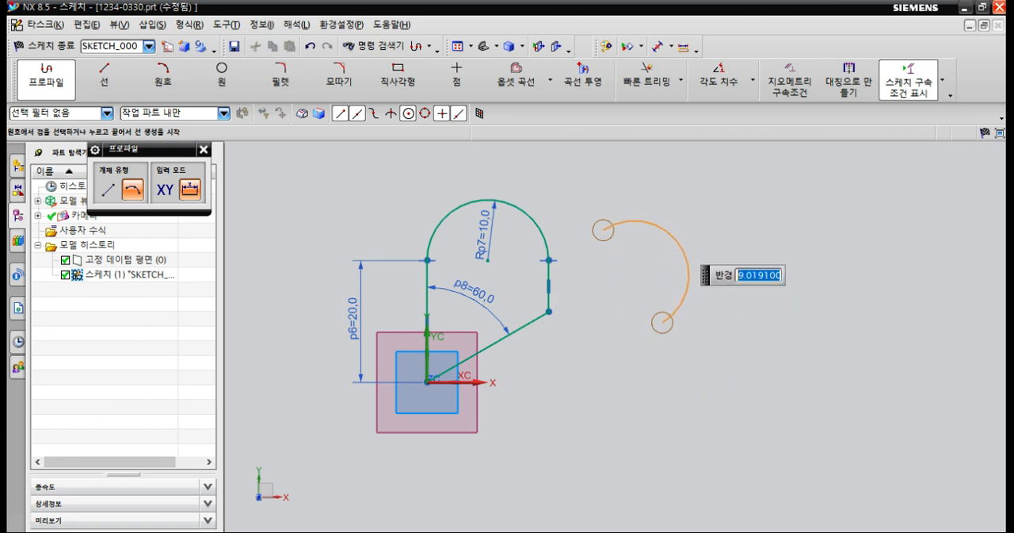
{"action": "key", "text": "Escape"}
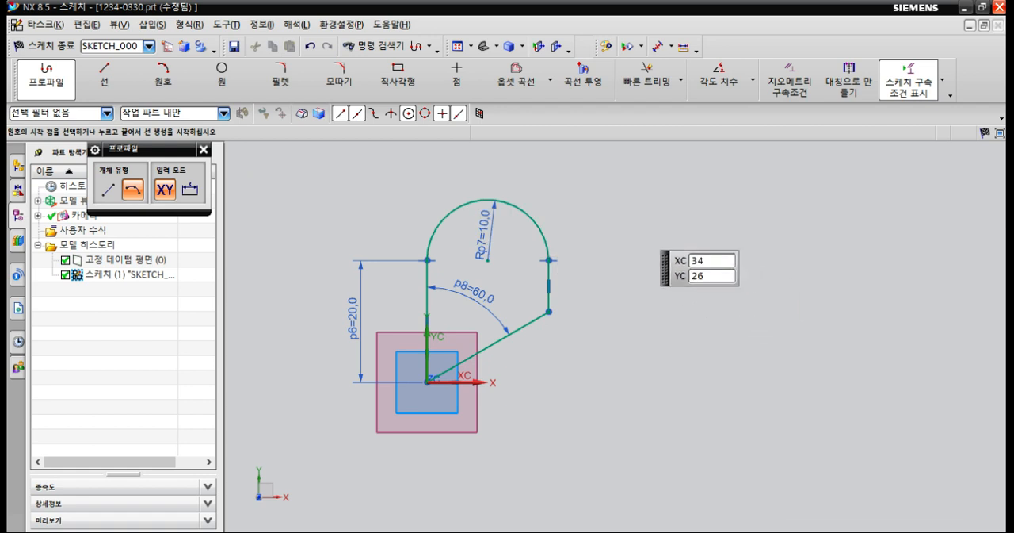
{"action": "left_click", "coordinate": [636, 222]}
{"action": "left_click", "coordinate": [672, 290]}
{"action": "key", "text": "Escape"}
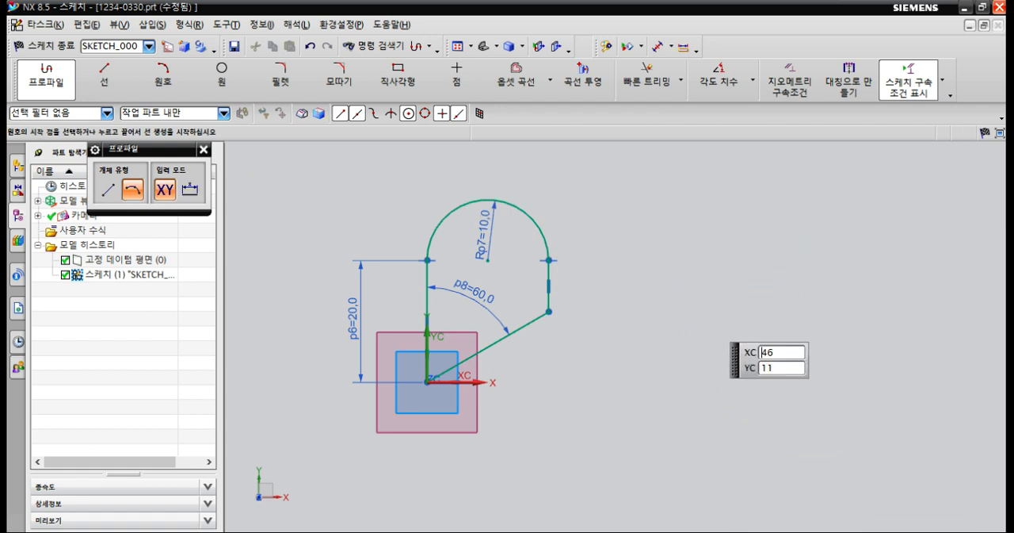
{"action": "key", "text": "Escape"}
Sketch a steep slanted line about 15 mm long beside the profile, and try continuing it with an arc.
{"action": "left_click", "coordinate": [48, 78]}
{"action": "left_click", "coordinate": [623, 272]}
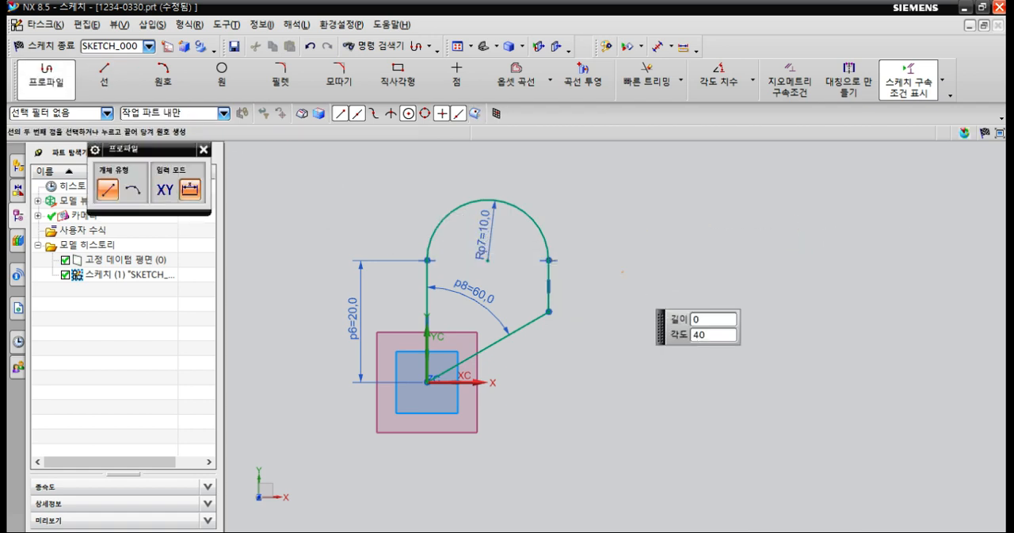
{"action": "left_click", "coordinate": [643, 361]}
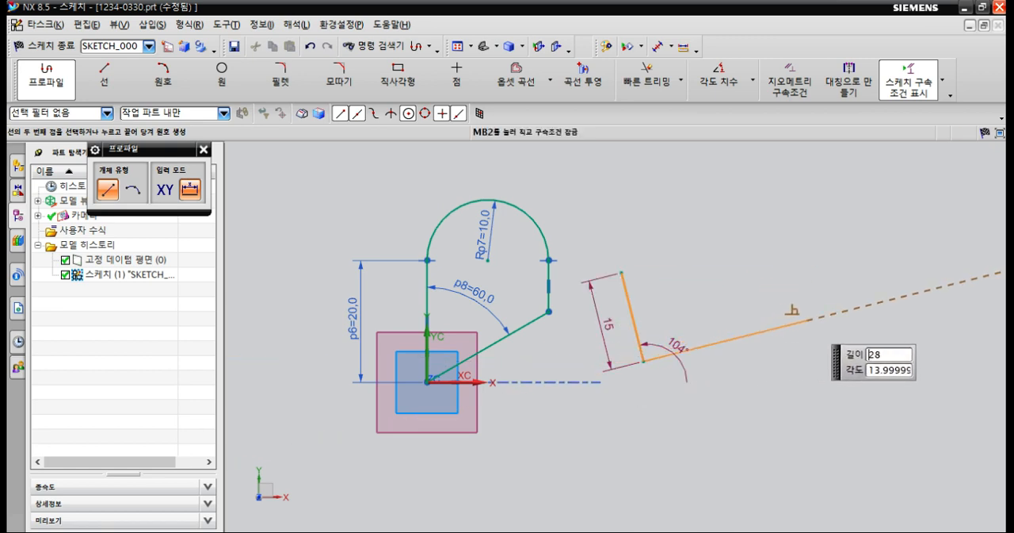
{"action": "left_click_drag", "start_coordinate": [807, 320], "coordinate": [754, 264]}
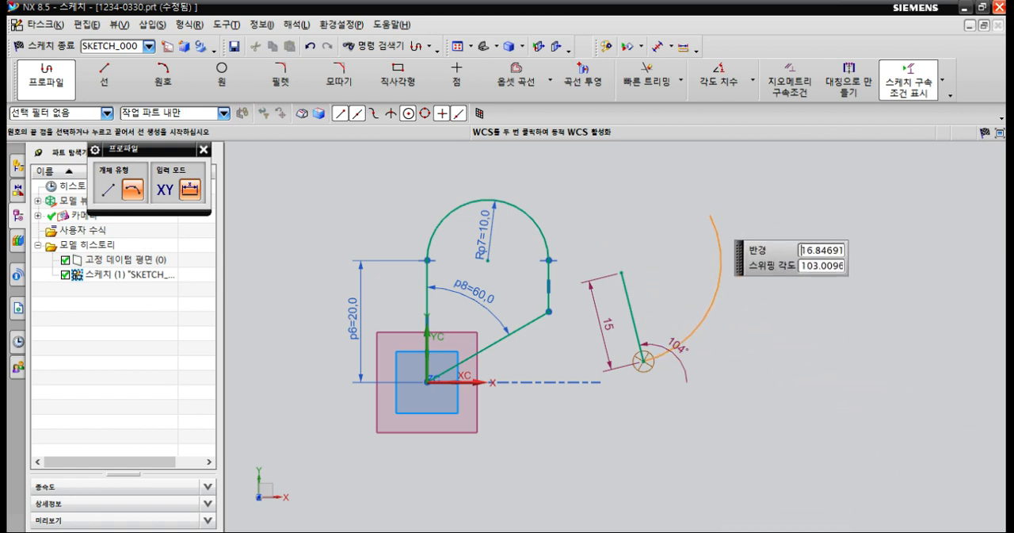
{"action": "key", "text": "Escape"}
{"action": "key", "text": "Escape"}
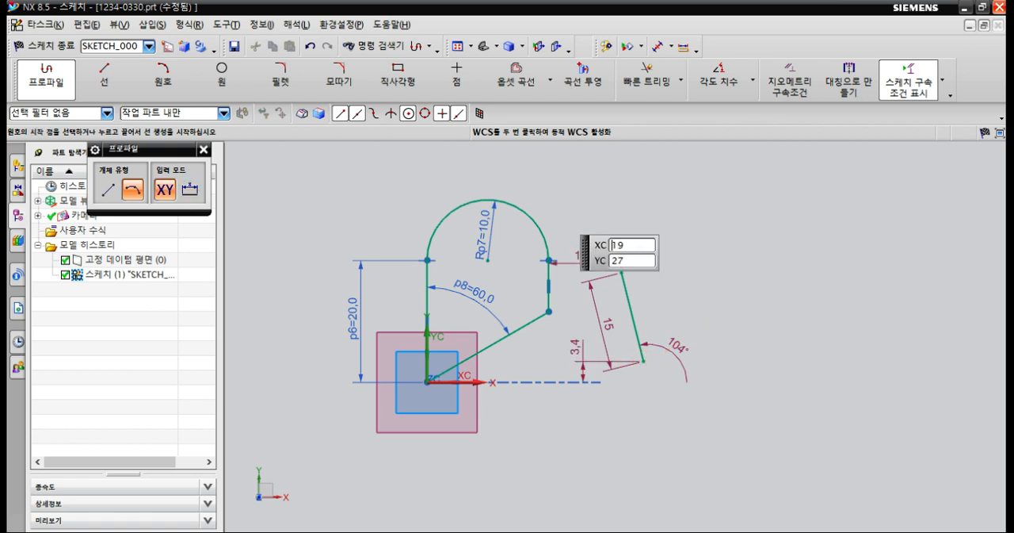
{"action": "left_click", "coordinate": [160, 79]}
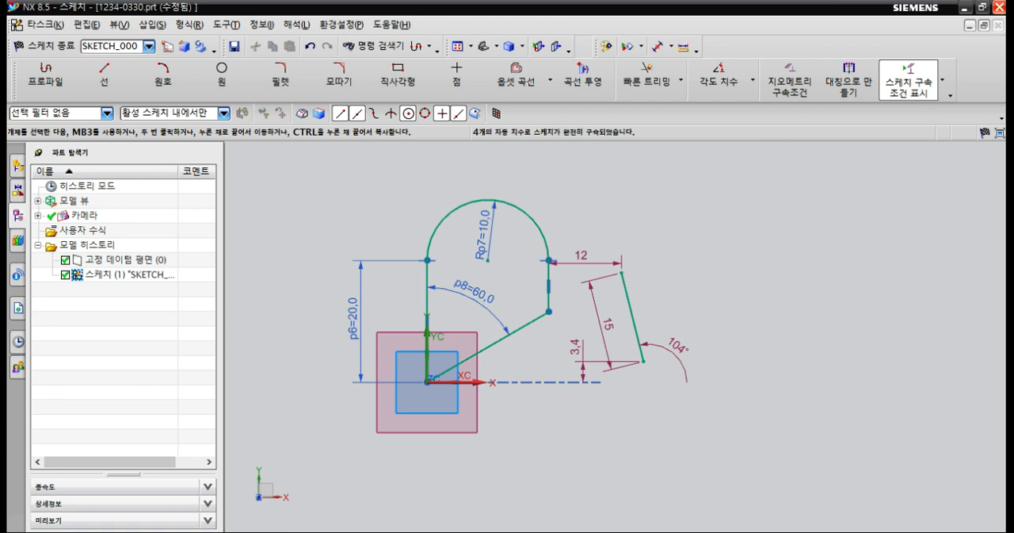
Draw a separate slanted line about 32 mm long on the far side of the short line with the Line tool.
{"action": "left_click", "coordinate": [104, 76]}
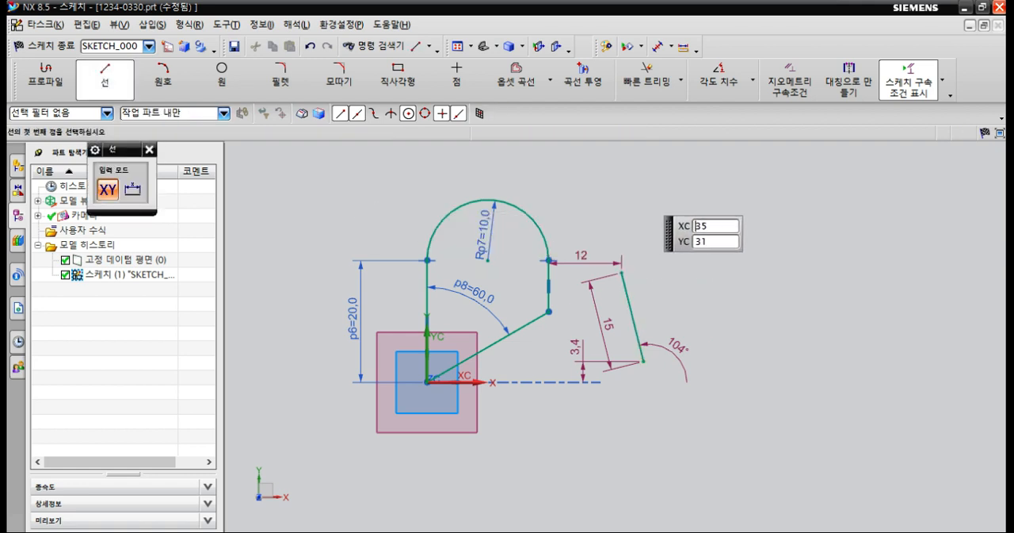
{"action": "left_click", "coordinate": [653, 200]}
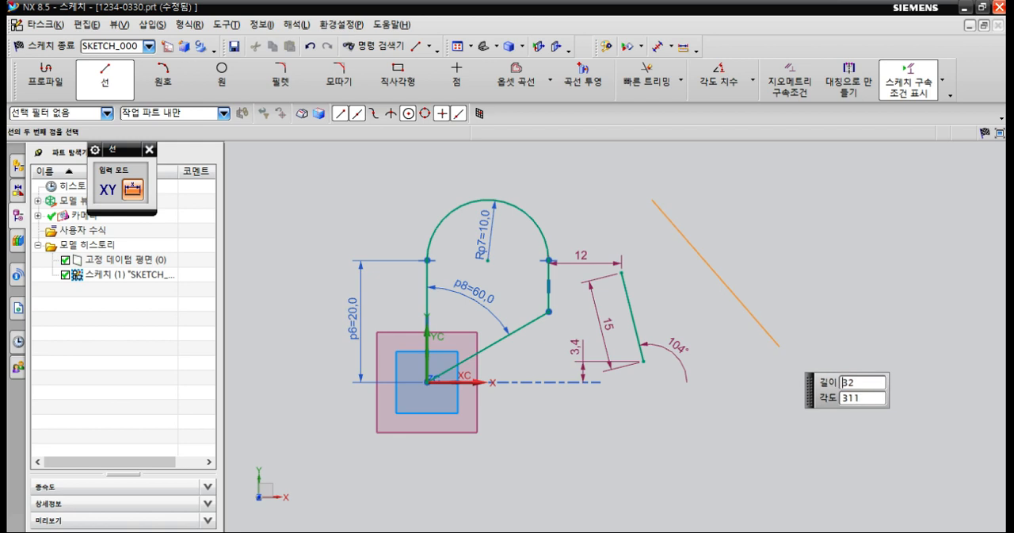
{"action": "left_click", "coordinate": [780, 347]}
{"action": "key", "text": "Escape"}
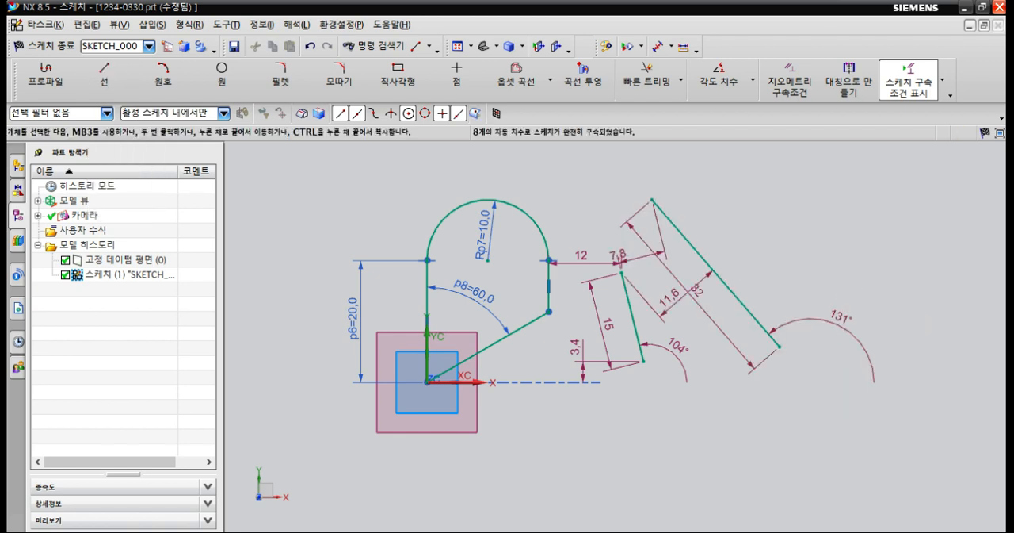
Delete all geometry in the sketch and draw a slanted line about 34 mm long starting above the origin on the Y axis.
{"action": "left_click", "coordinate": [76, 274]}
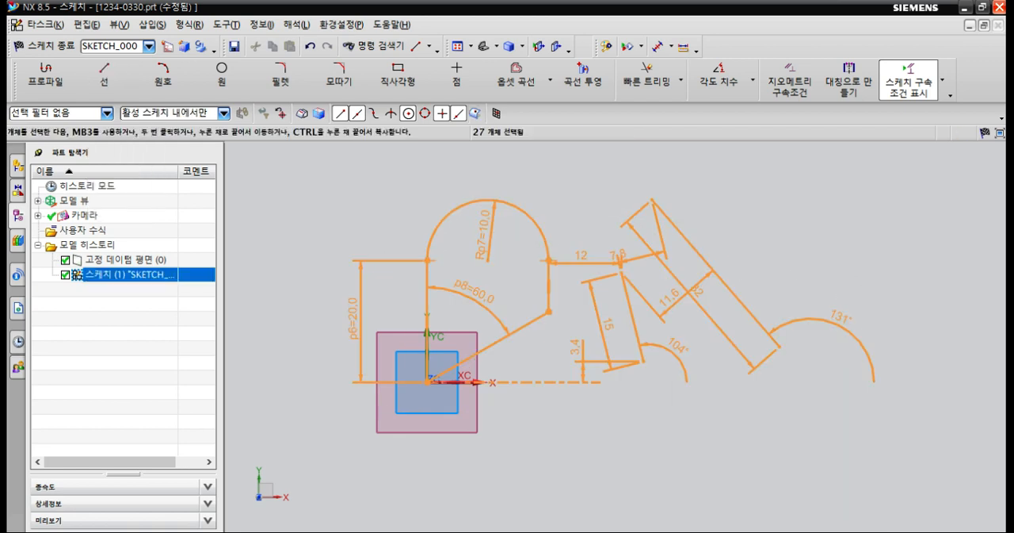
{"action": "key", "text": "Delete"}
{"action": "left_click", "coordinate": [105, 78]}
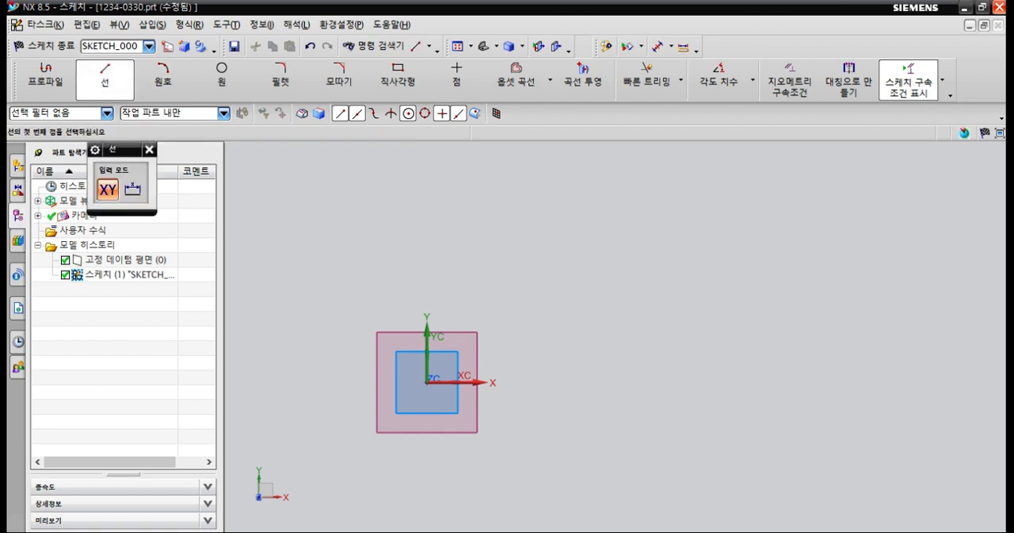
{"action": "left_click", "coordinate": [427, 211]}
{"action": "left_click", "coordinate": [606, 315]}
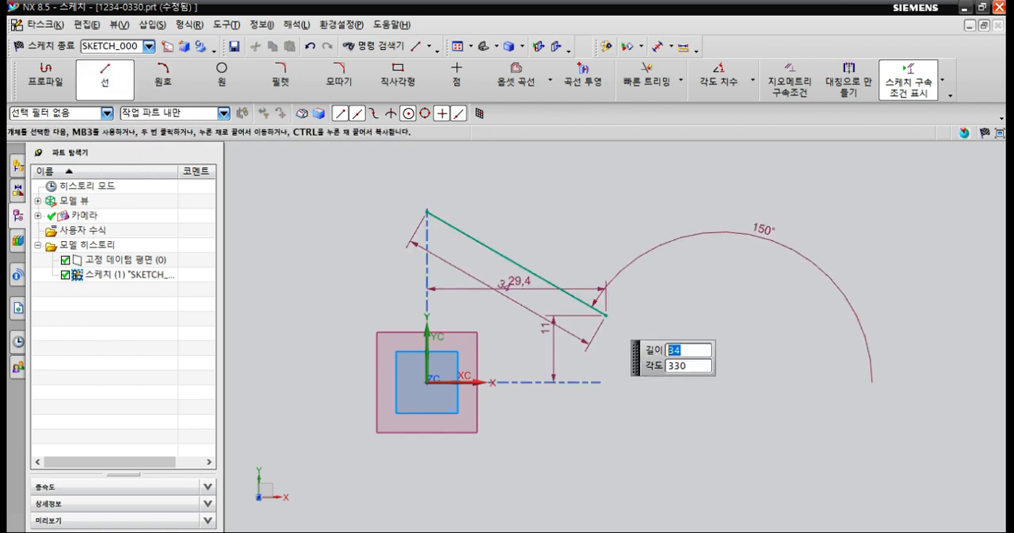
{"action": "key", "text": "Escape"}
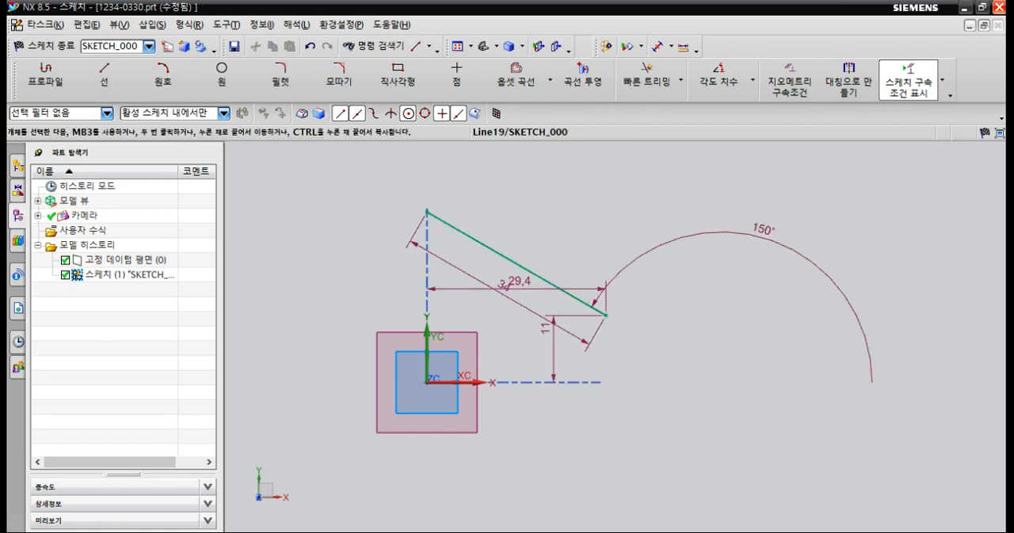
Move the slanted line up and away from the Y axis, and set its angle dimension to 0°.
{"action": "left_click_drag", "start_coordinate": [527, 268], "coordinate": [563, 229], "text": "ctrl"}
{"action": "left_click_drag", "start_coordinate": [763, 229], "coordinate": [715, 236]}
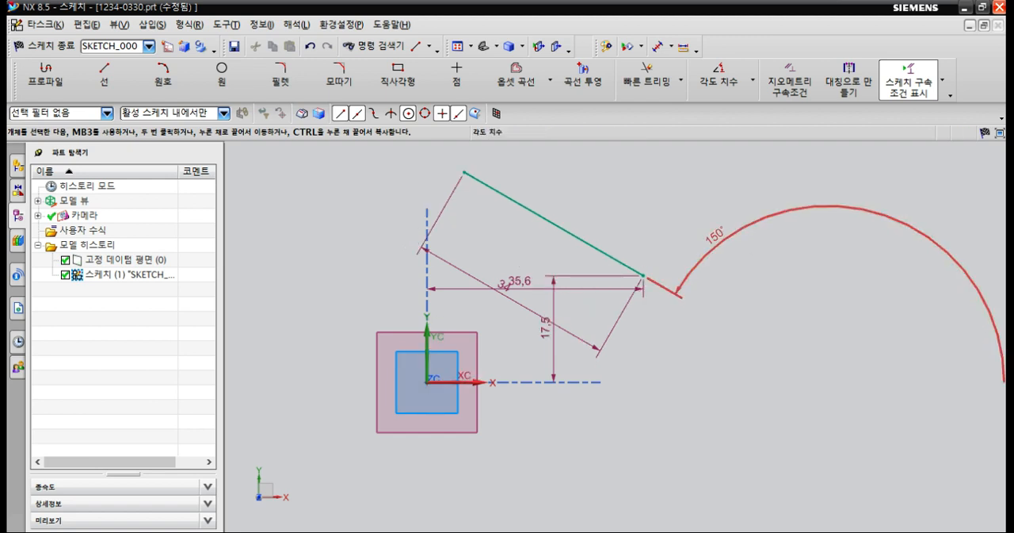
{"action": "double_click", "coordinate": [715, 235]}
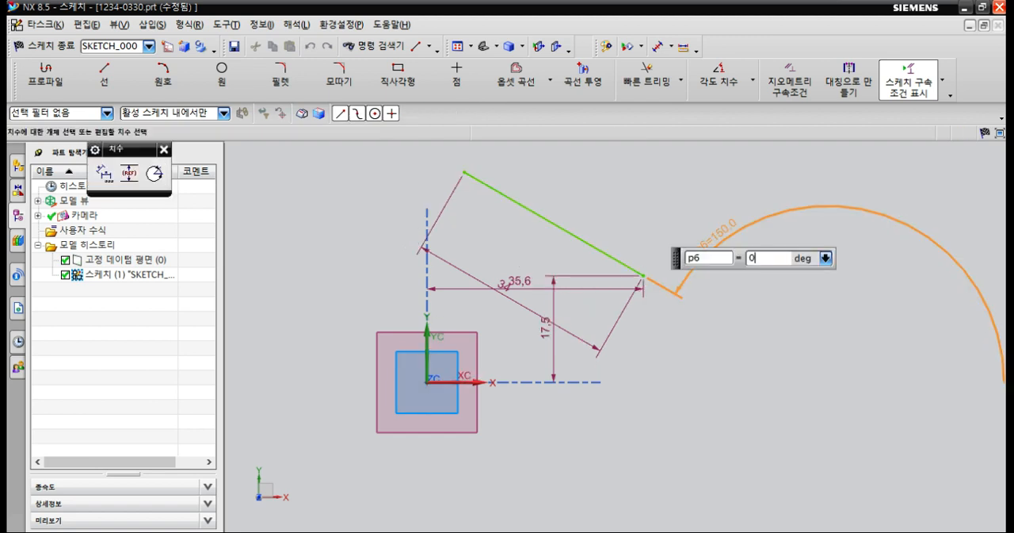
{"action": "type", "text": "0"}
{"action": "key", "text": "Return"}
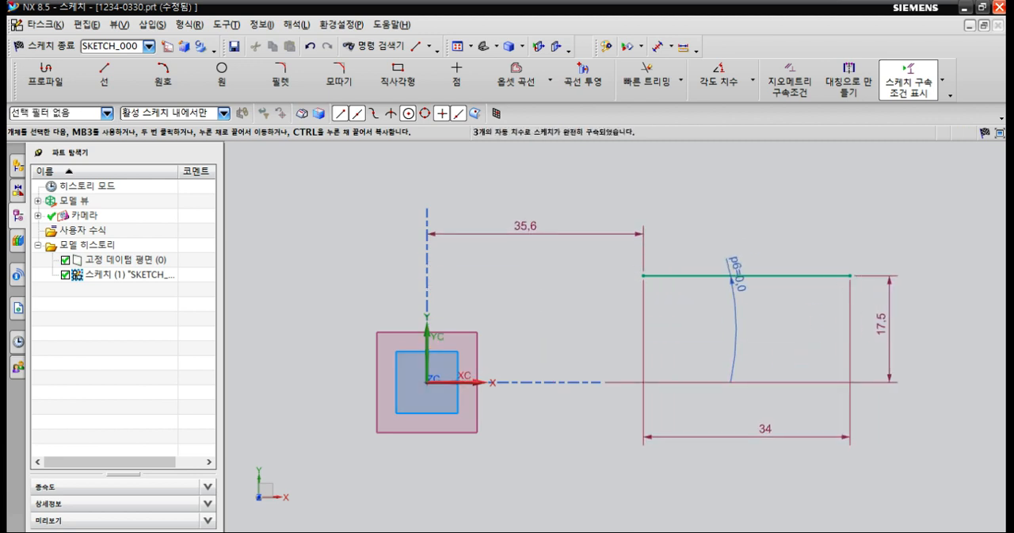
Dimension the horizontal line 30 mm from the Y axis, 50 mm long and 10 mm above the X axis.
{"action": "double_click", "coordinate": [527, 238]}
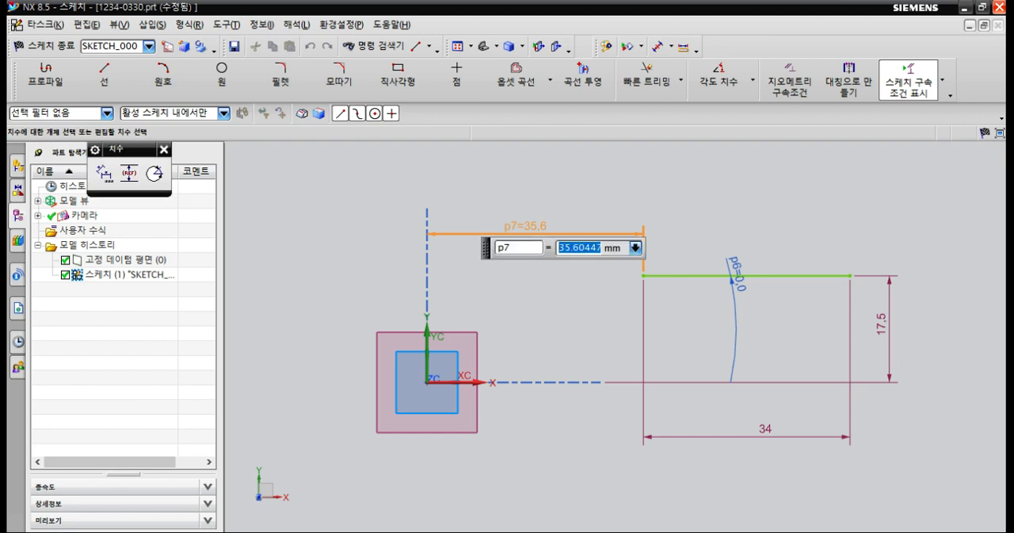
{"action": "key", "text": "Return"}
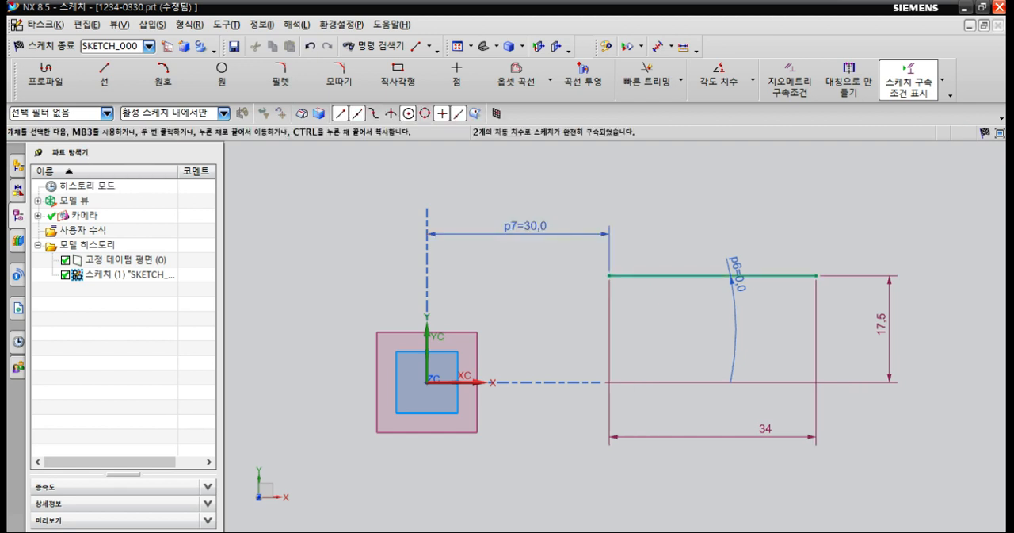
{"action": "double_click", "coordinate": [765, 429]}
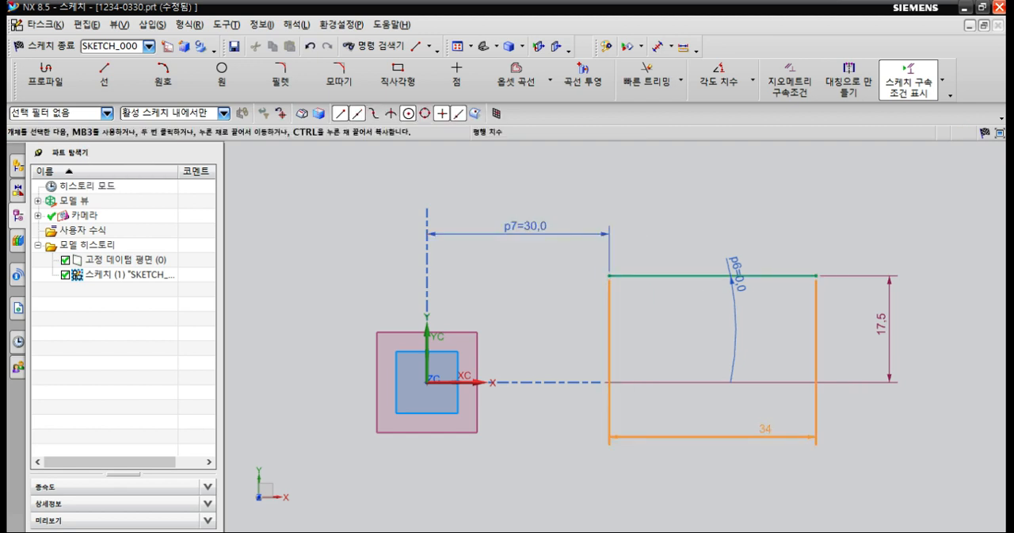
{"action": "type", "text": "50"}
{"action": "key", "text": "Return"}
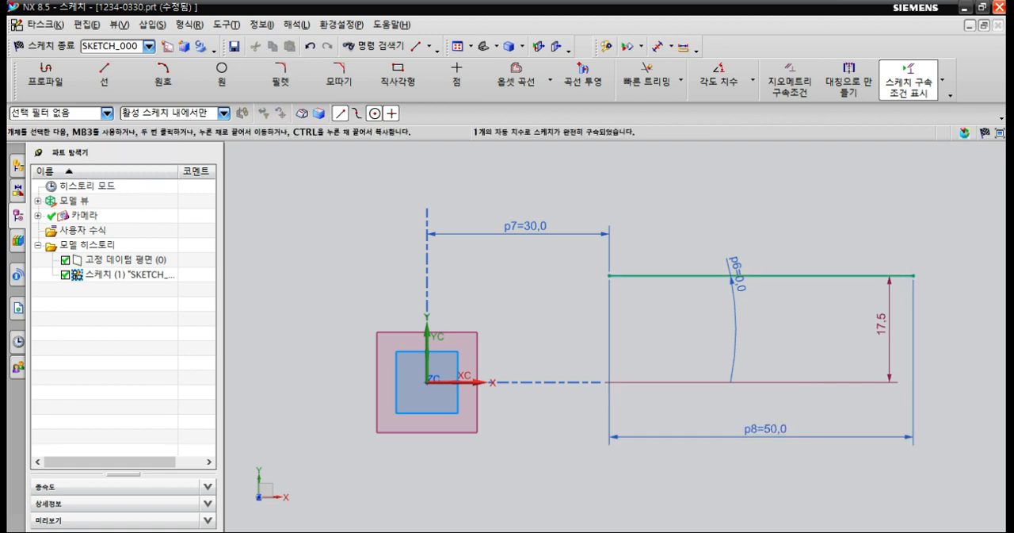
{"action": "double_click", "coordinate": [879, 323]}
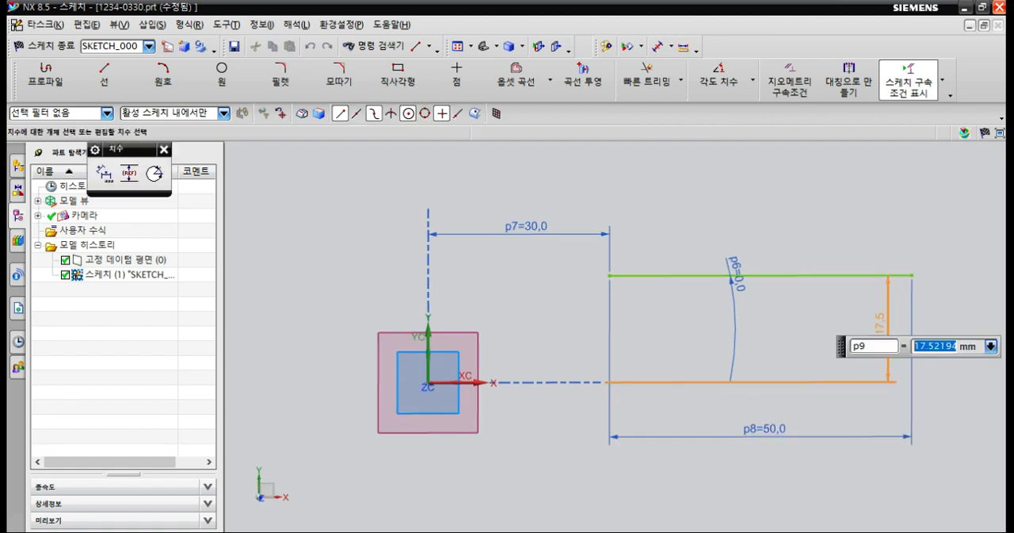
{"action": "key", "text": "Return"}
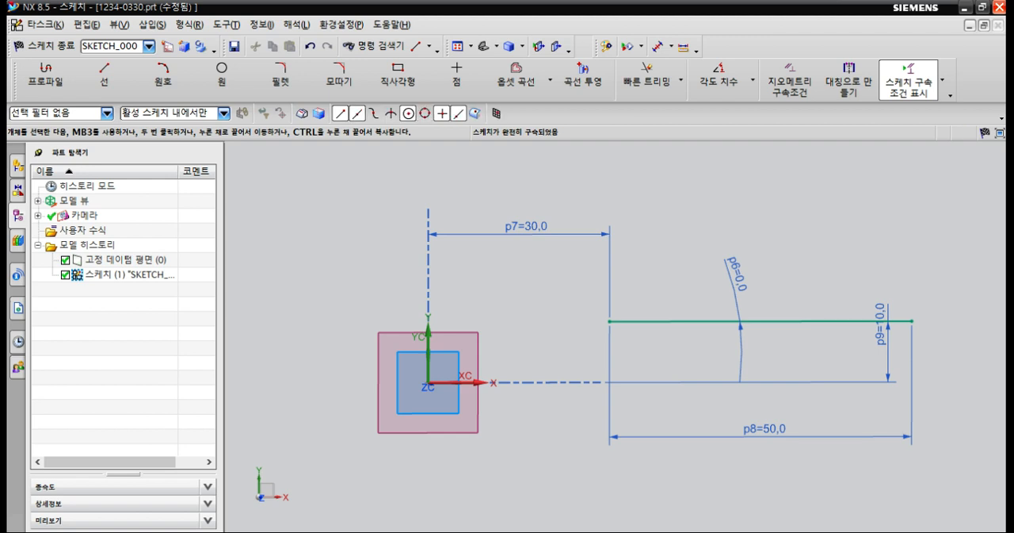
Rearrange the dimensions, placing the 10 mm height outside the line's end nearest the Y axis and the 0° angle beneath the line.
{"action": "left_click_drag", "start_coordinate": [880, 325], "coordinate": [574, 341]}
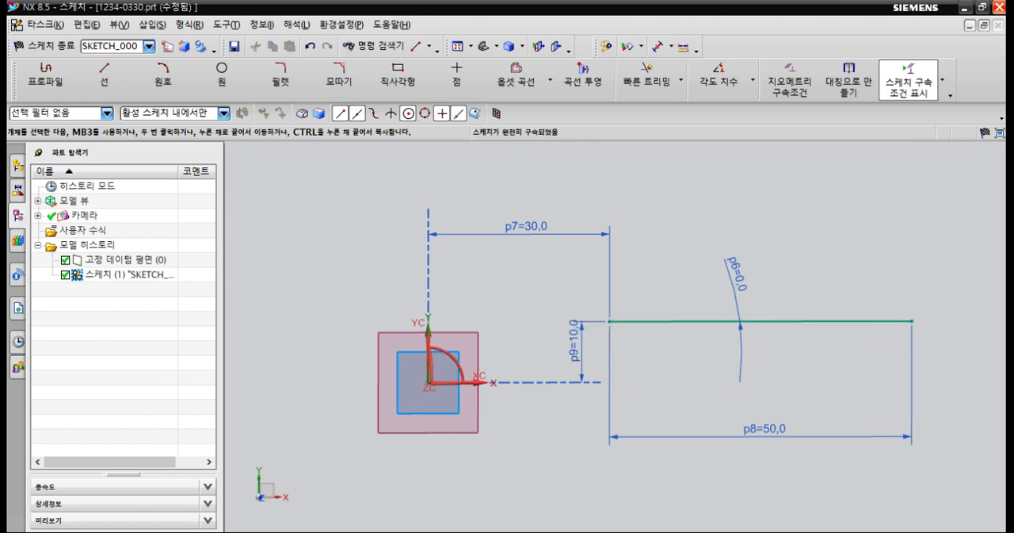
{"action": "left_click_drag", "start_coordinate": [737, 274], "coordinate": [663, 356]}
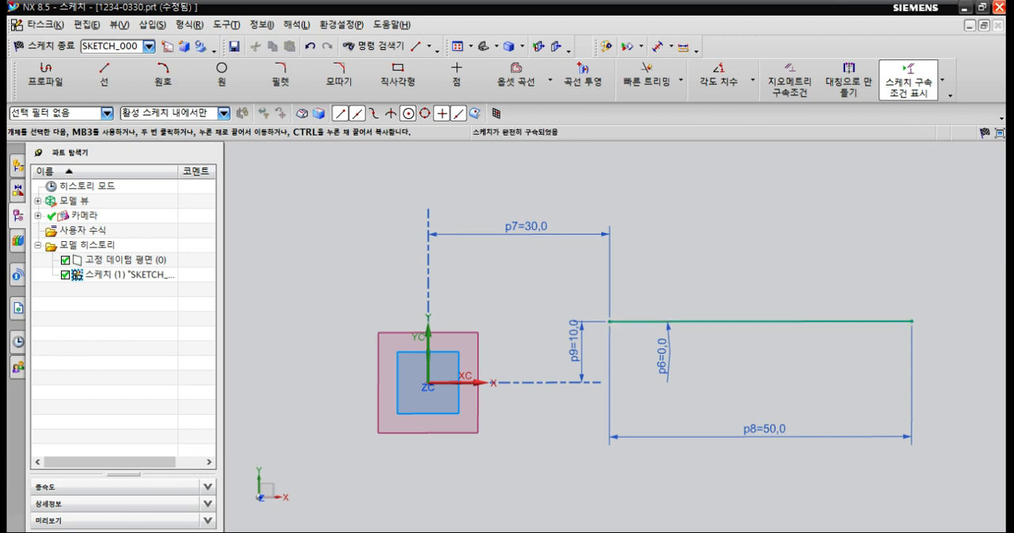
{"action": "left_click_drag", "start_coordinate": [662, 357], "coordinate": [704, 357]}
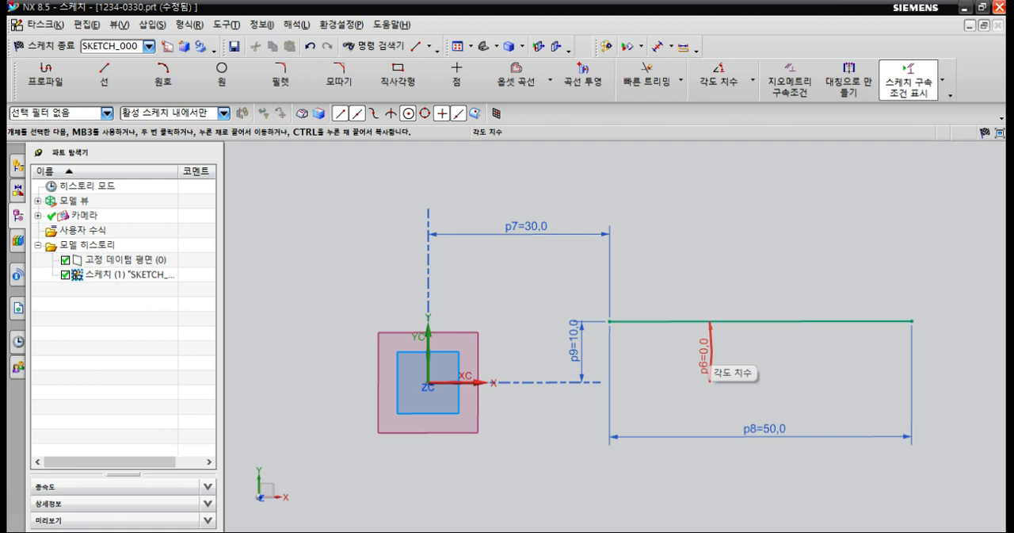
{"action": "left_click", "coordinate": [658, 352]}
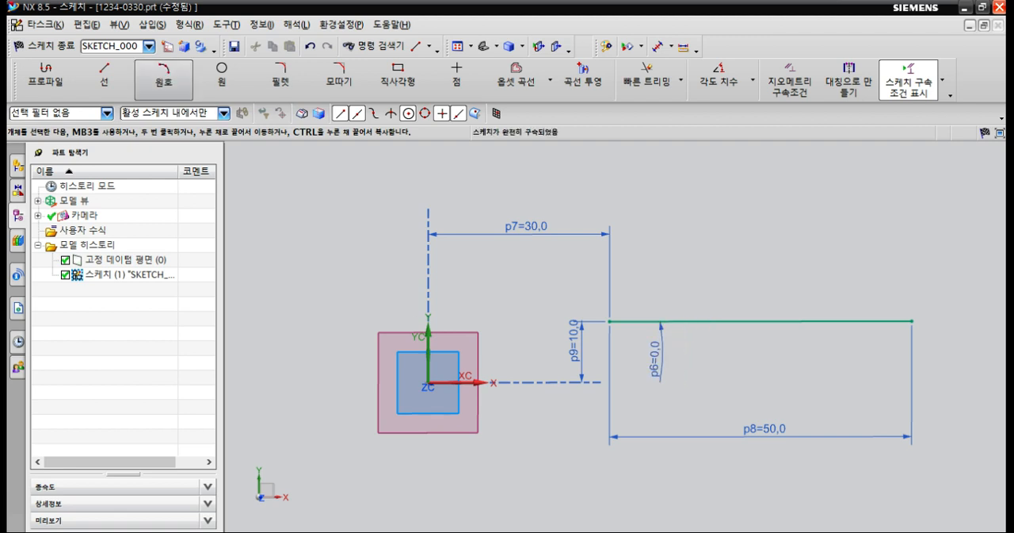
Draw a three-point arc with a radius of about 10.1 mm above the horizontal line.
{"action": "left_click", "coordinate": [163, 75]}
{"action": "left_click", "coordinate": [726, 255]}
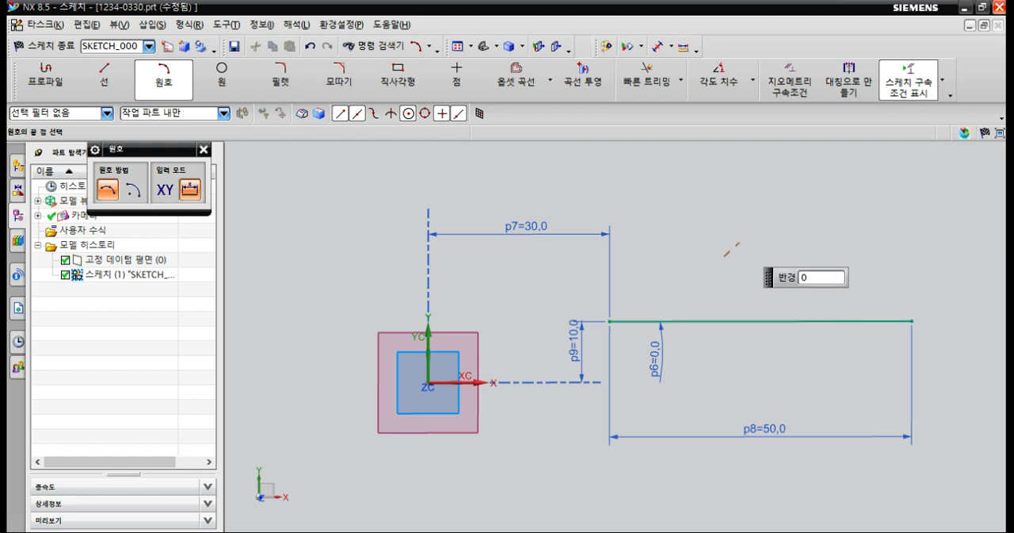
{"action": "left_click", "coordinate": [807, 230]}
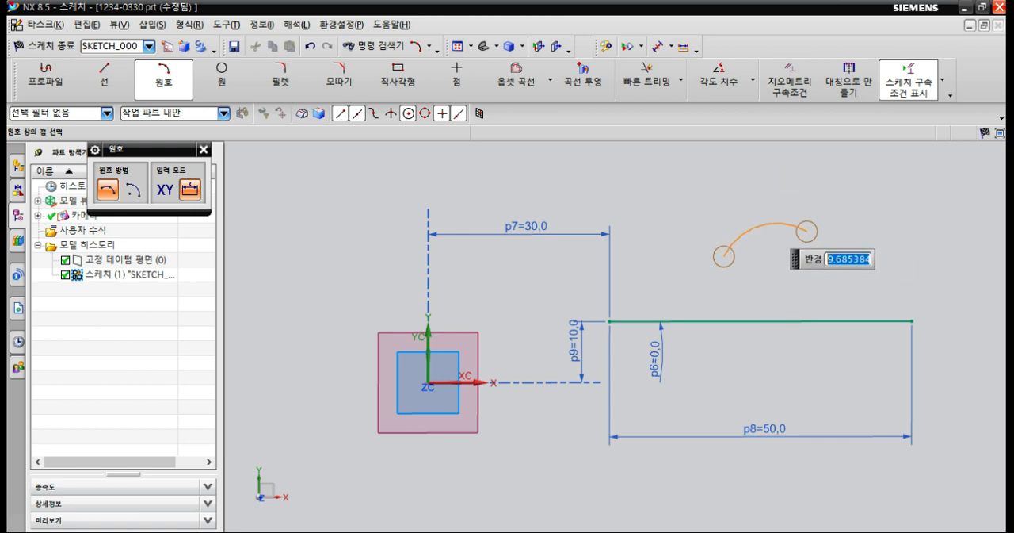
{"action": "left_click", "coordinate": [752, 230]}
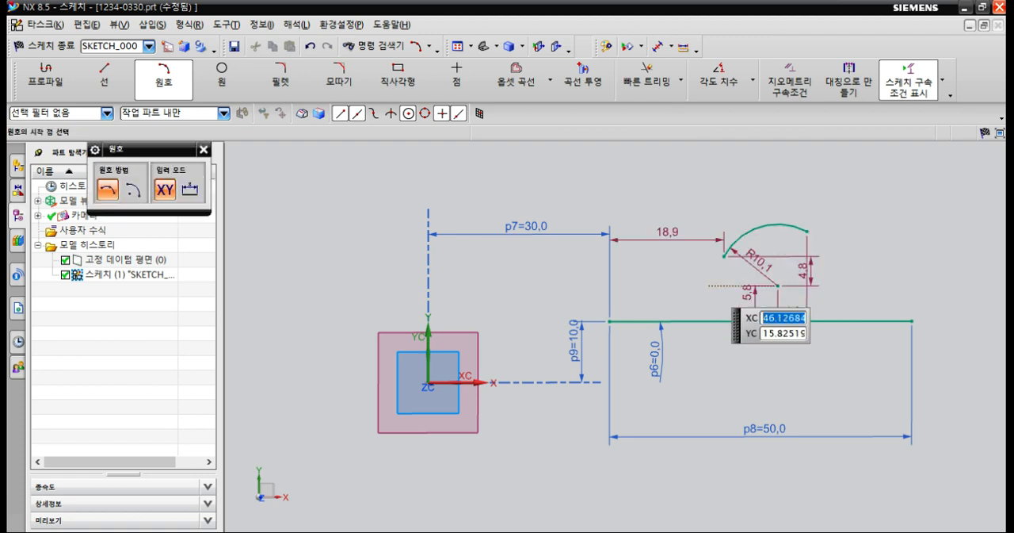
{"action": "key", "text": "Escape"}
{"action": "left_click", "coordinate": [164, 78]}
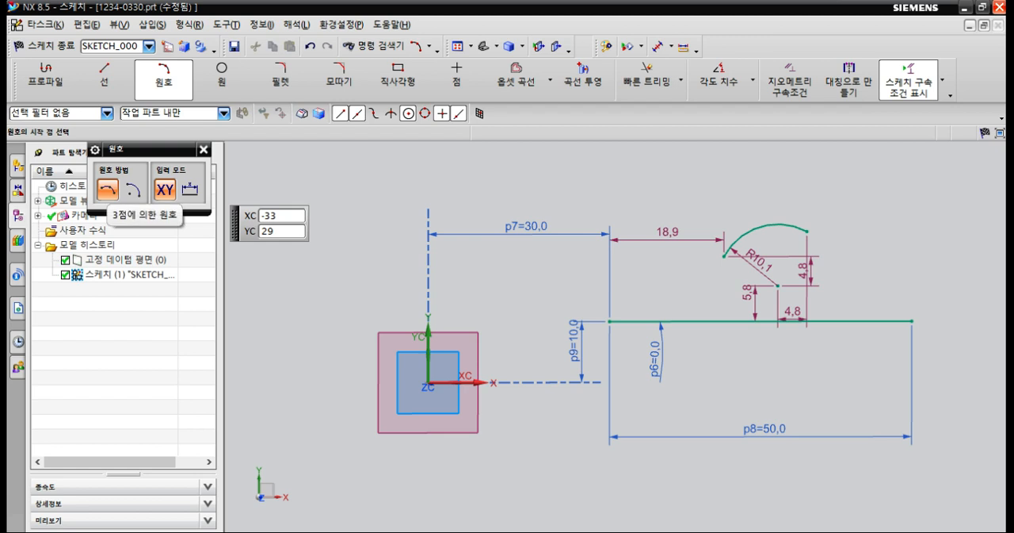
Draw a three-point arc with a radius of about 40.7 mm on the opposite side of the Y axis from the horizontal line.
{"action": "left_click", "coordinate": [275, 216]}
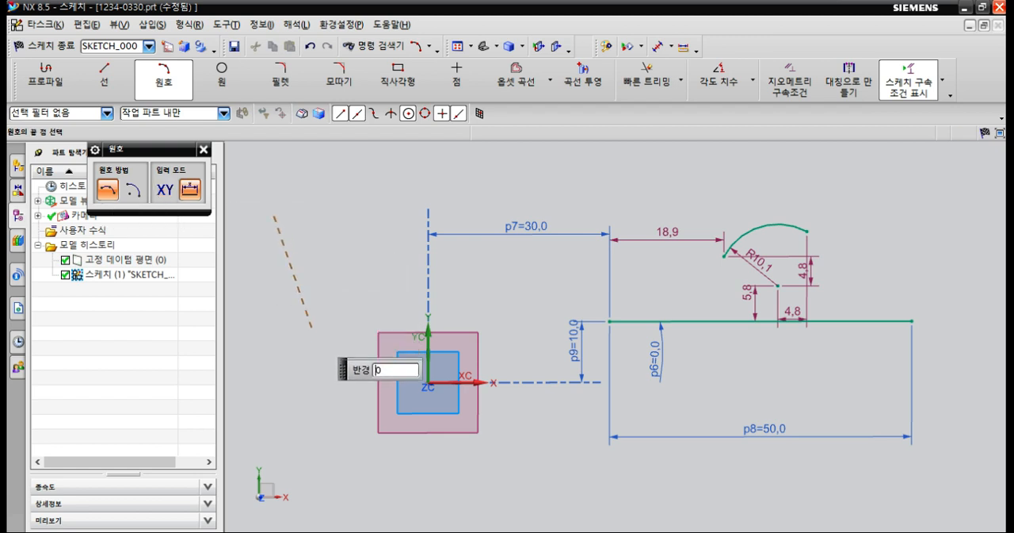
{"action": "left_click", "coordinate": [364, 476]}
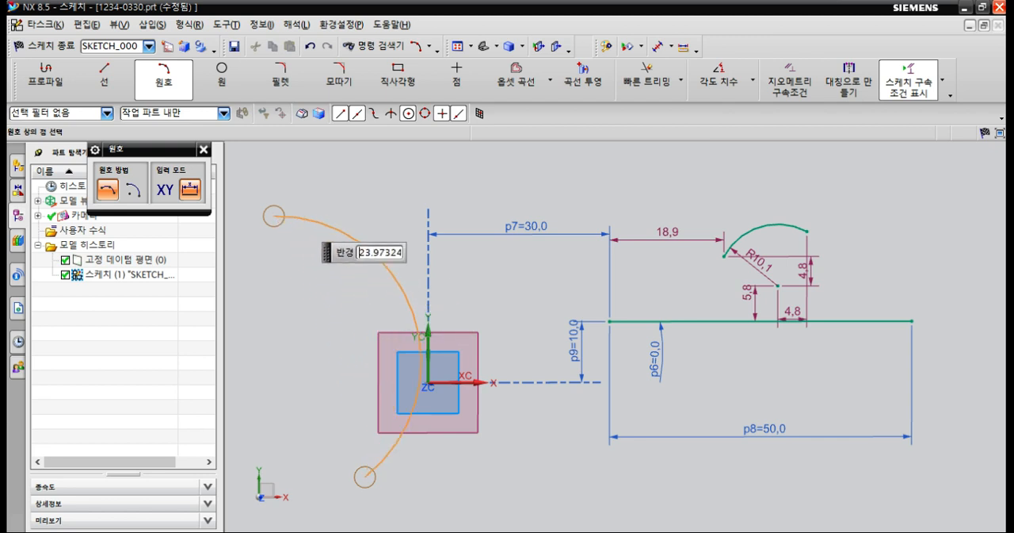
{"action": "left_click", "coordinate": [372, 361]}
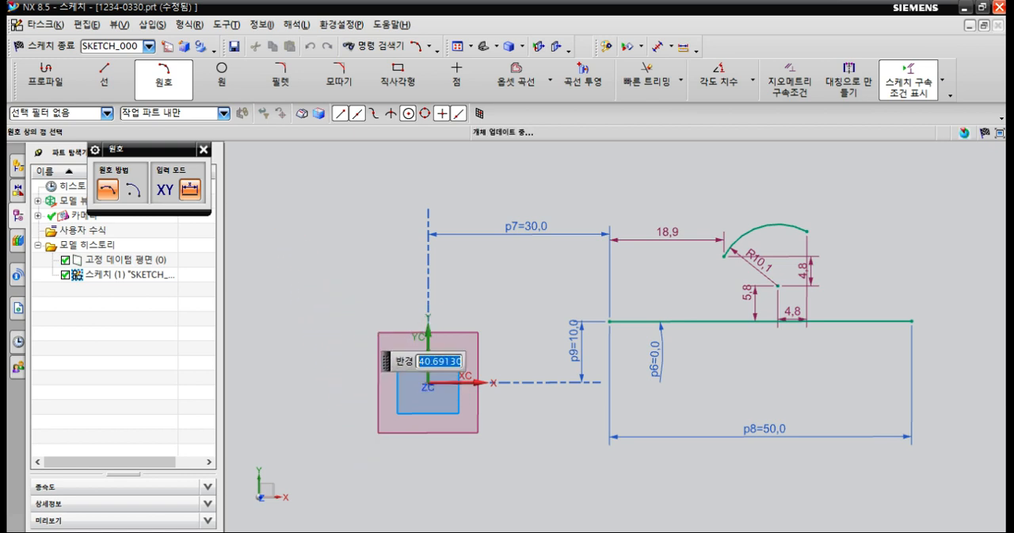
{"action": "middle_click_drag", "start_coordinate": [330, 345], "coordinate": [382, 320], "text": "shift"}
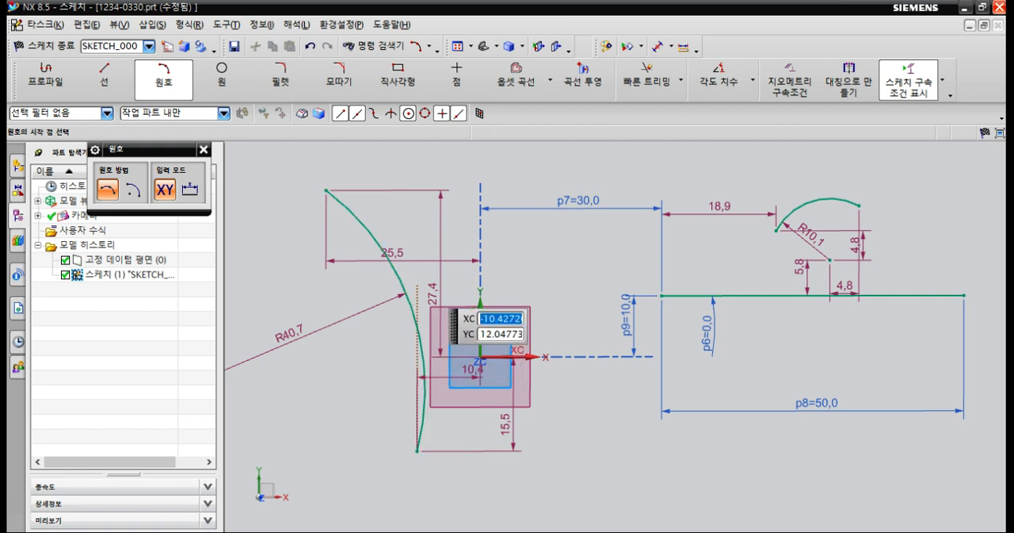
{"action": "key", "text": "Escape"}
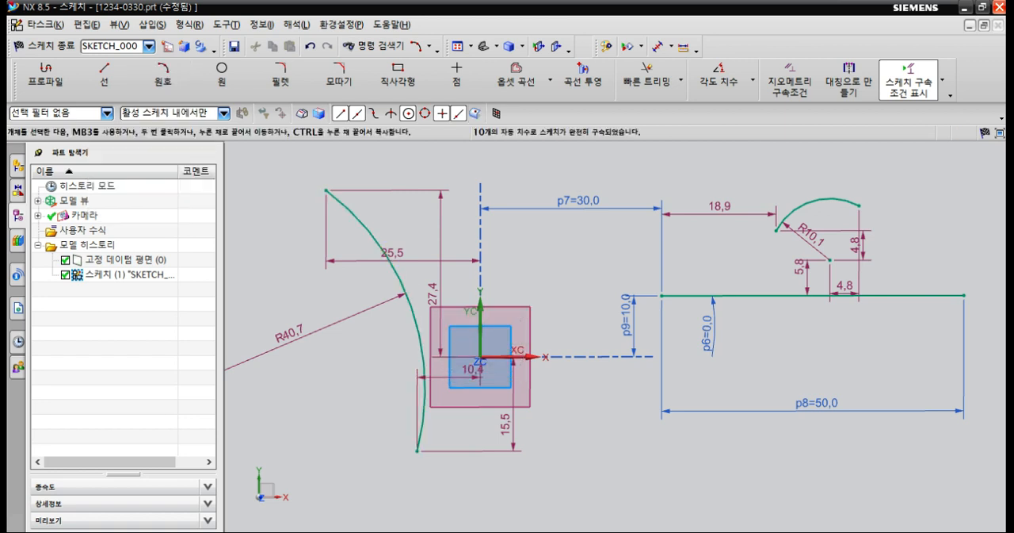
Turn off Continuous Auto Dimensioning for the sketch.
{"action": "scroll", "coordinate": [504, 247], "scroll_direction": "down", "scroll_amount": 2}
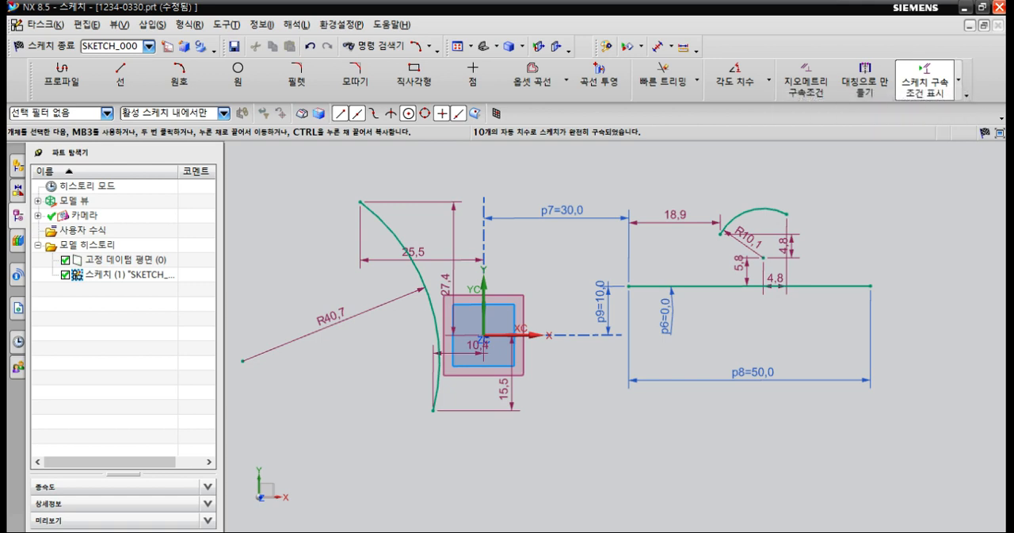
{"action": "left_click", "coordinate": [959, 79]}
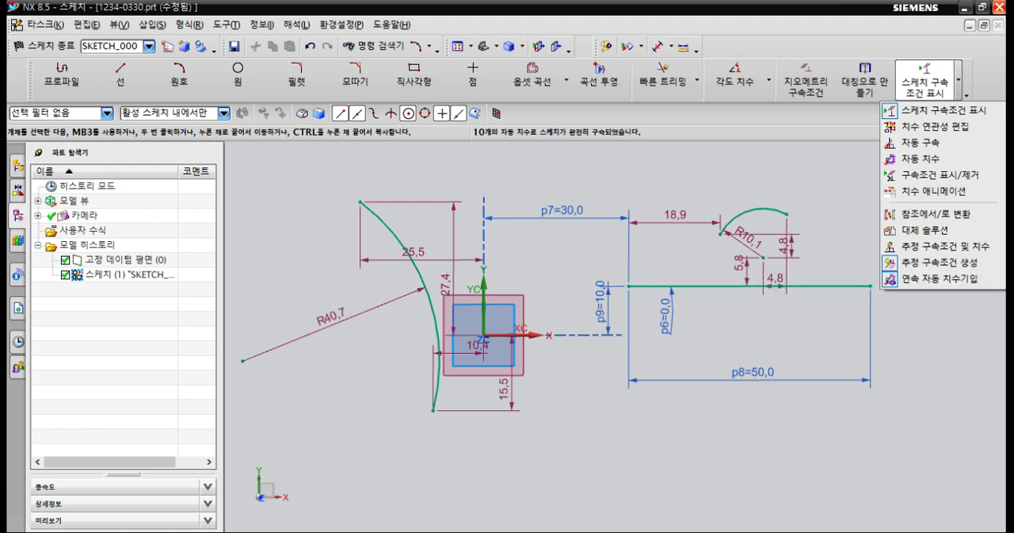
{"action": "left_click", "coordinate": [940, 279]}
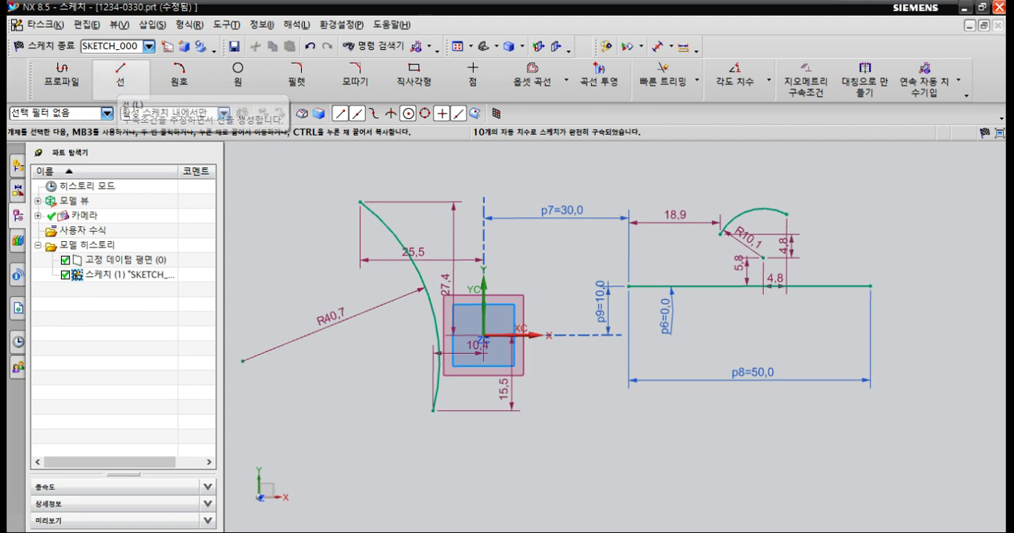
Draw a three-point arc with a radius of about 13.7 mm below the 50 mm horizontal line.
{"action": "left_click", "coordinate": [180, 79]}
{"action": "left_click", "coordinate": [683, 450]}
{"action": "left_click", "coordinate": [795, 458]}
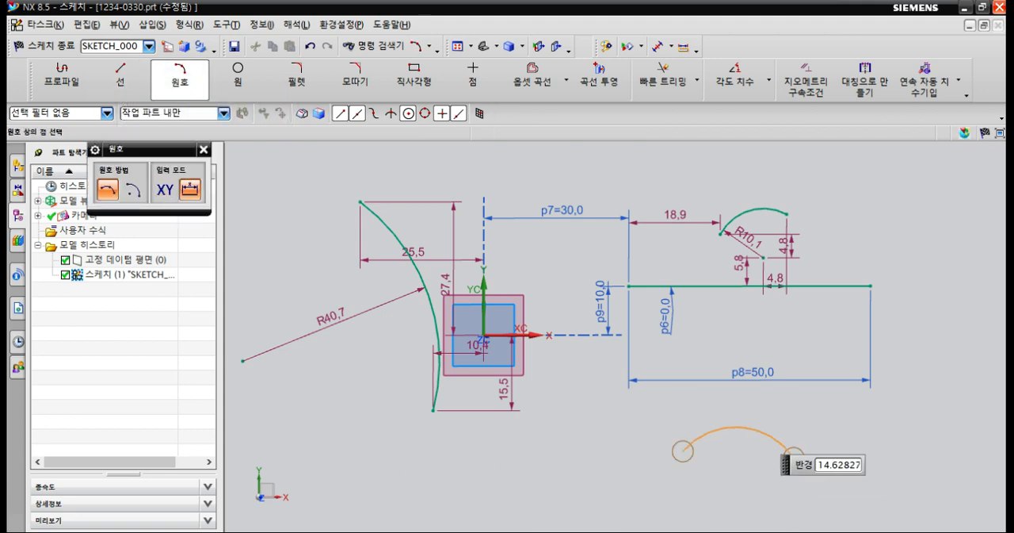
{"action": "left_click", "coordinate": [751, 426]}
{"action": "key", "text": "Escape"}
{"action": "middle_click_drag", "start_coordinate": [744, 479], "coordinate": [707, 418], "text": "shift"}
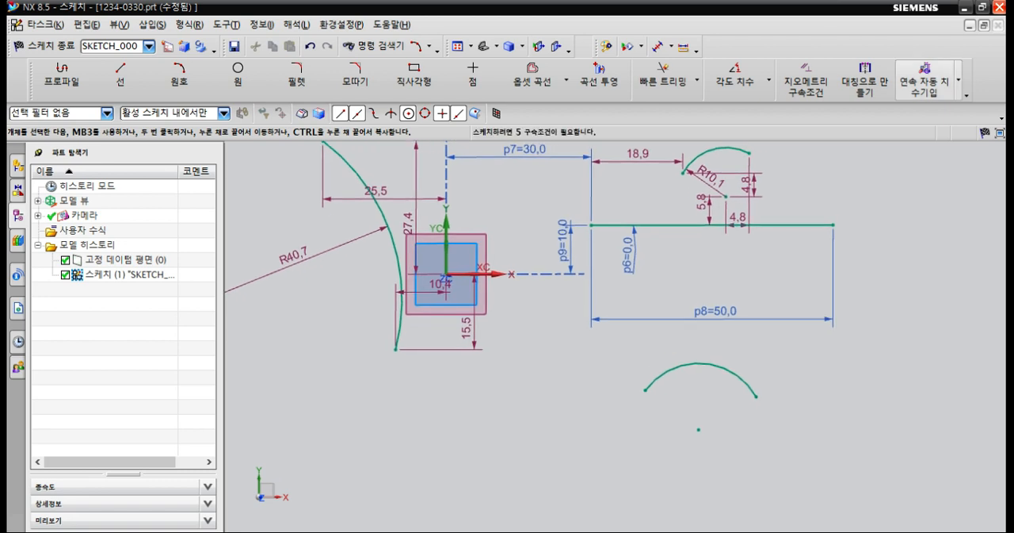
Turn Continuous Auto Dimensioning back on and keep its information message from being shown again.
{"action": "left_click", "coordinate": [958, 79]}
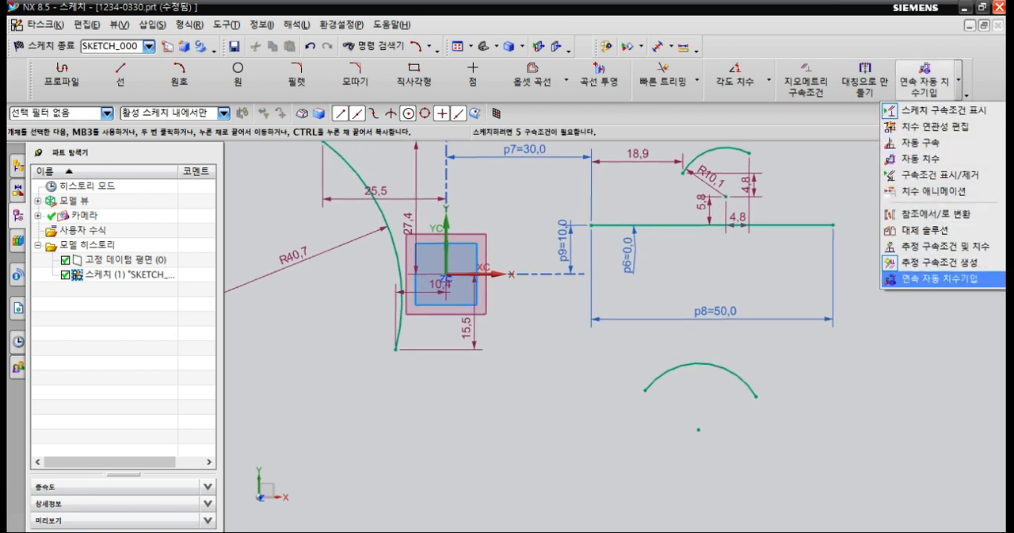
{"action": "left_click", "coordinate": [939, 278]}
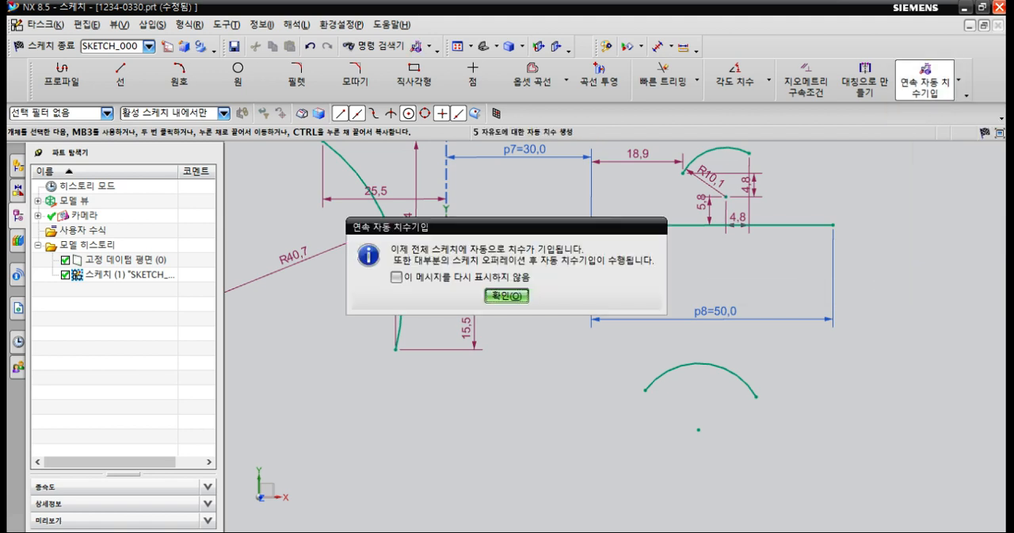
{"action": "left_click", "coordinate": [396, 277]}
{"action": "left_click", "coordinate": [507, 295]}
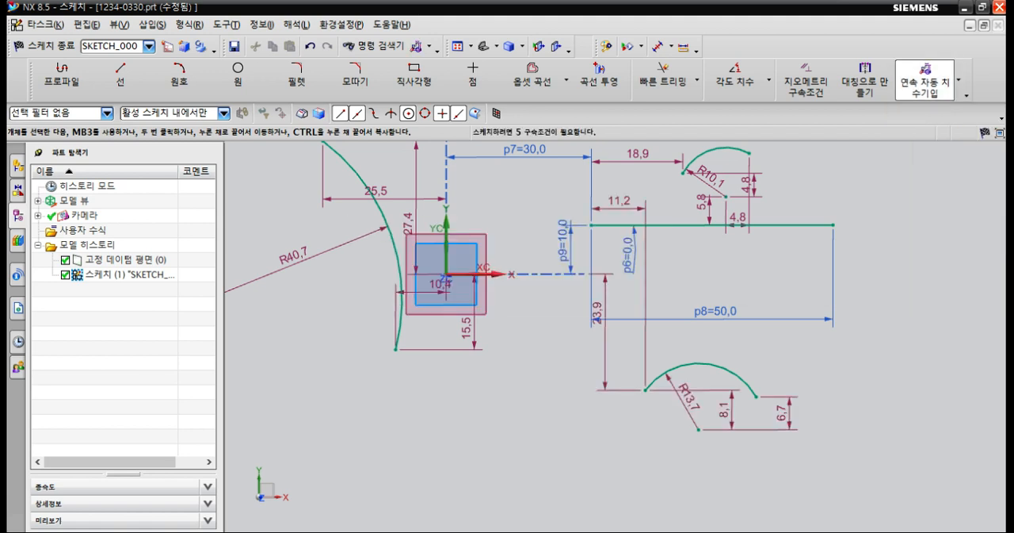
Draw a three-point arc with a radius of about 10.8 mm below the sketch origin.
{"action": "left_click", "coordinate": [180, 79]}
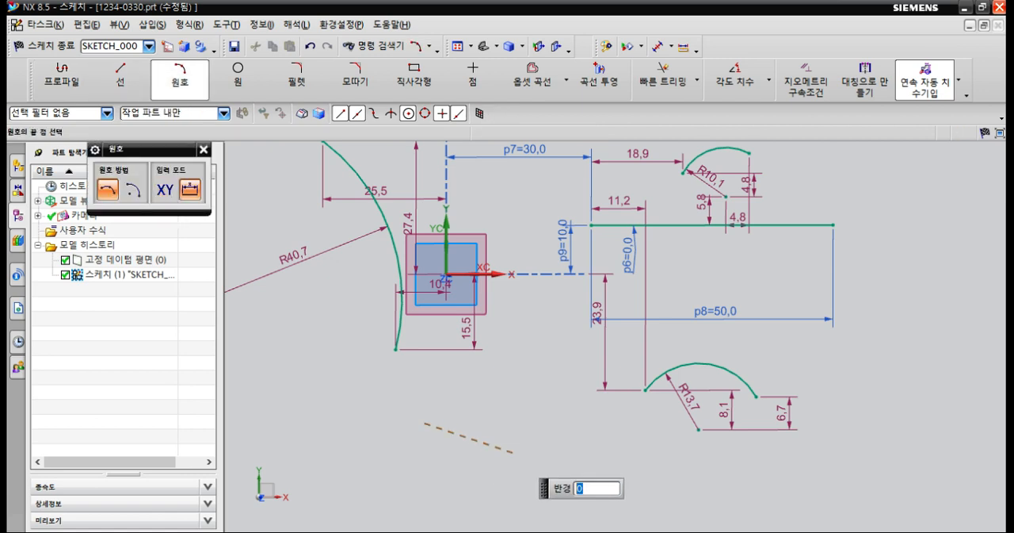
{"action": "left_click", "coordinate": [515, 454]}
{"action": "left_click", "coordinate": [490, 413]}
{"action": "key", "text": "Escape"}
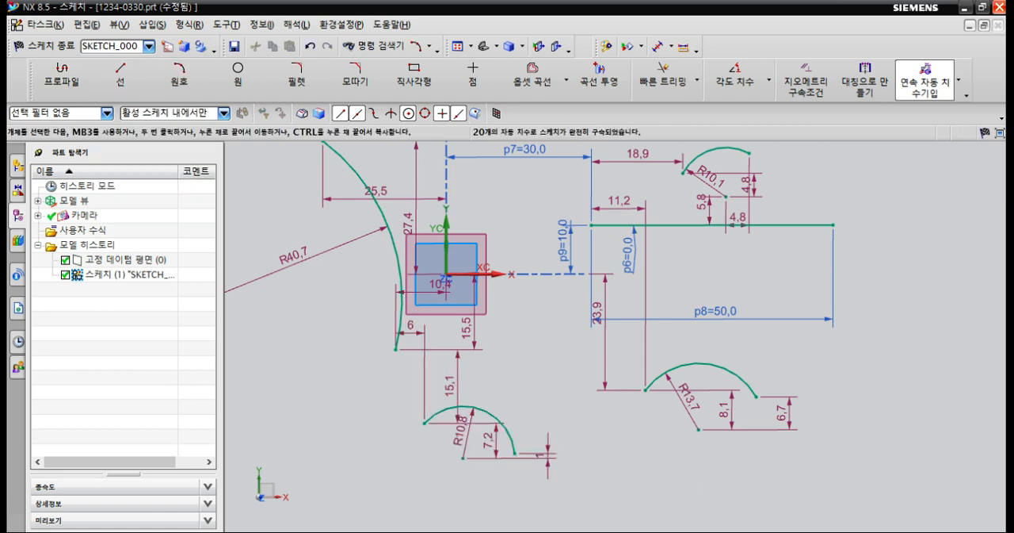
Delete all curves and dimensions from the sketch.
{"action": "mouse_move", "coordinate": [808, 480]}
{"action": "left_mouse_down"}
{"action": "mouse_move", "coordinate": [480, 352]}
{"action": "mouse_move", "coordinate": [350, 185]}
{"action": "left_mouse_up"}
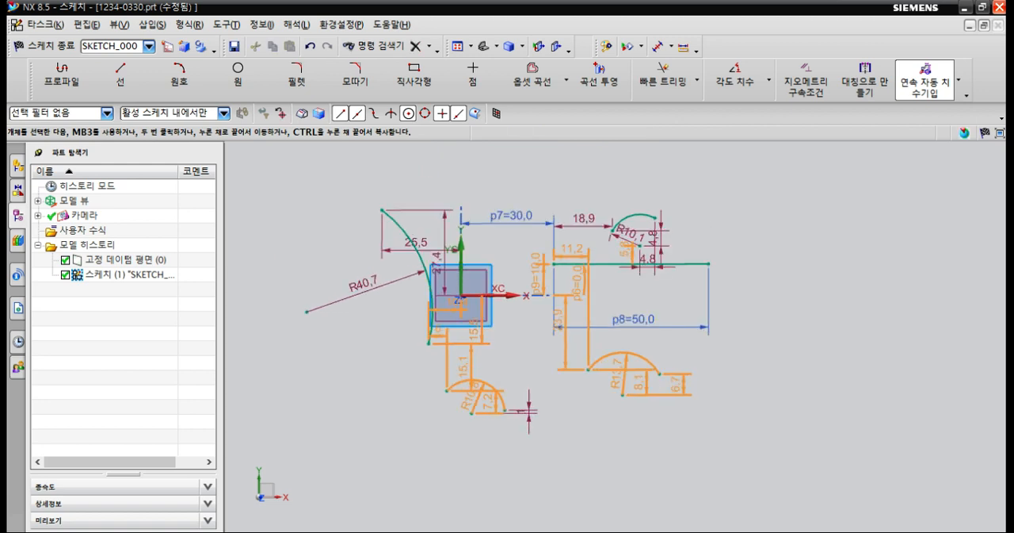
{"action": "key", "text": "Delete"}
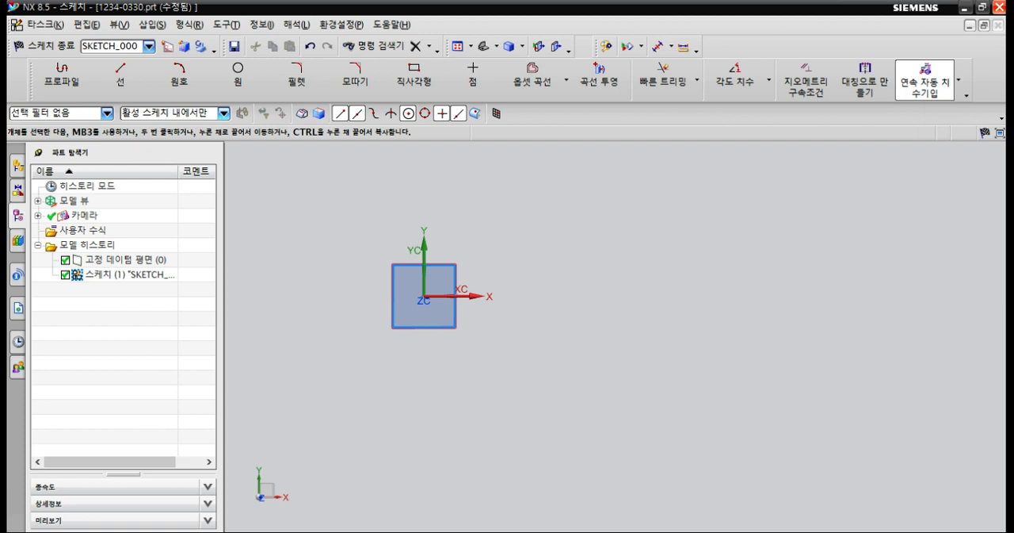
Draw an arc by centre and endpoints with a radius of about 24.9 mm, centred near the positive X axis.
{"action": "left_click", "coordinate": [180, 80]}
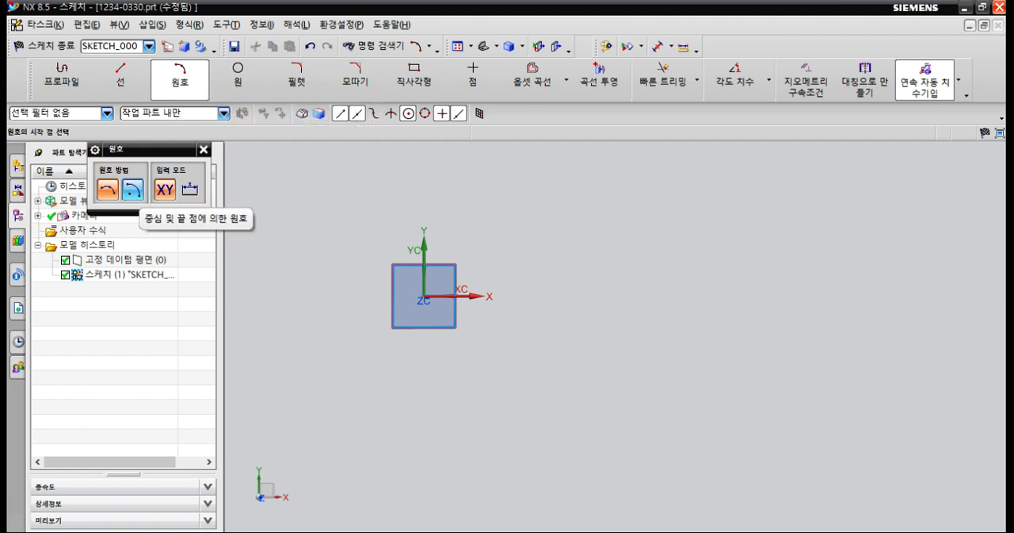
{"action": "left_click", "coordinate": [132, 189]}
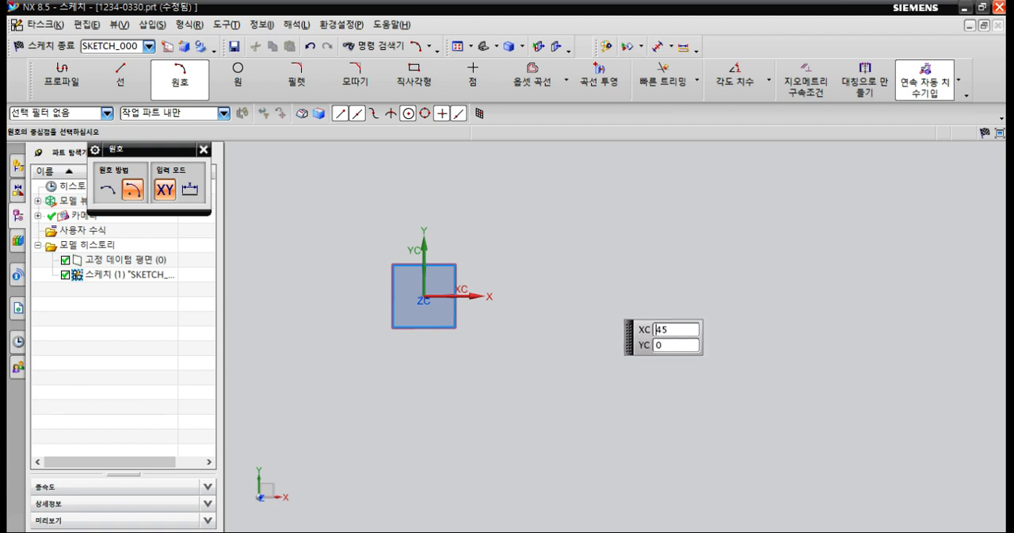
{"action": "left_click", "coordinate": [600, 294]}
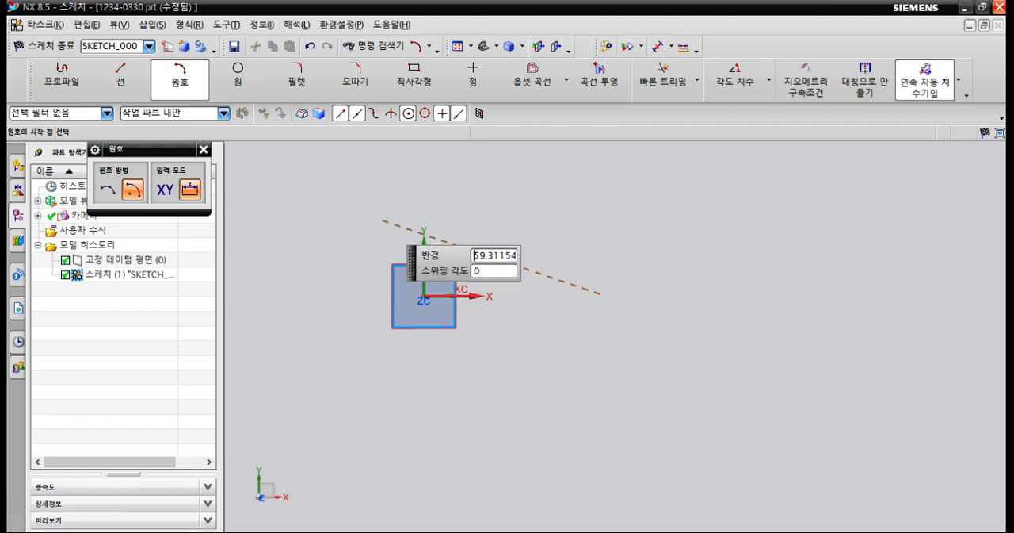
{"action": "left_click", "coordinate": [520, 238]}
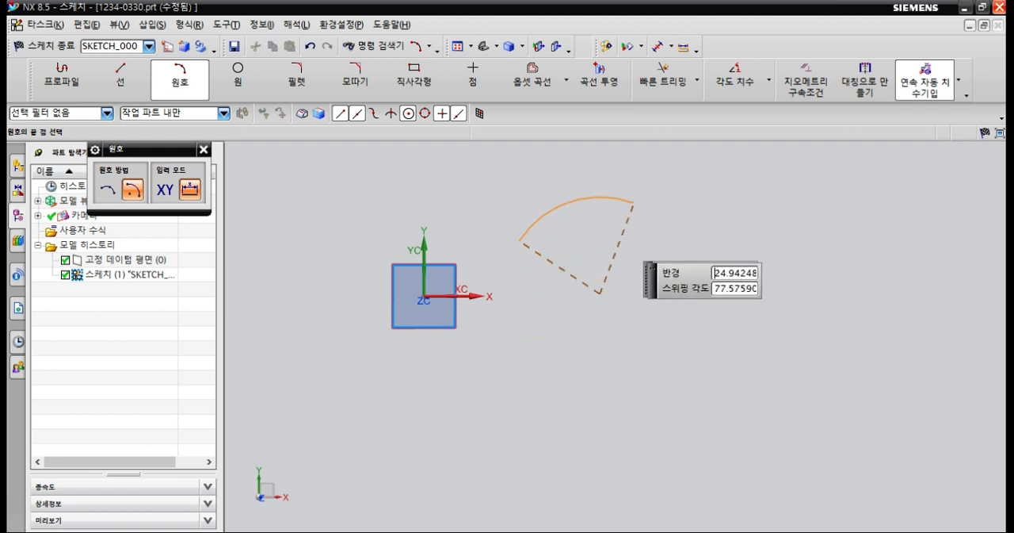
{"action": "left_click", "coordinate": [693, 271]}
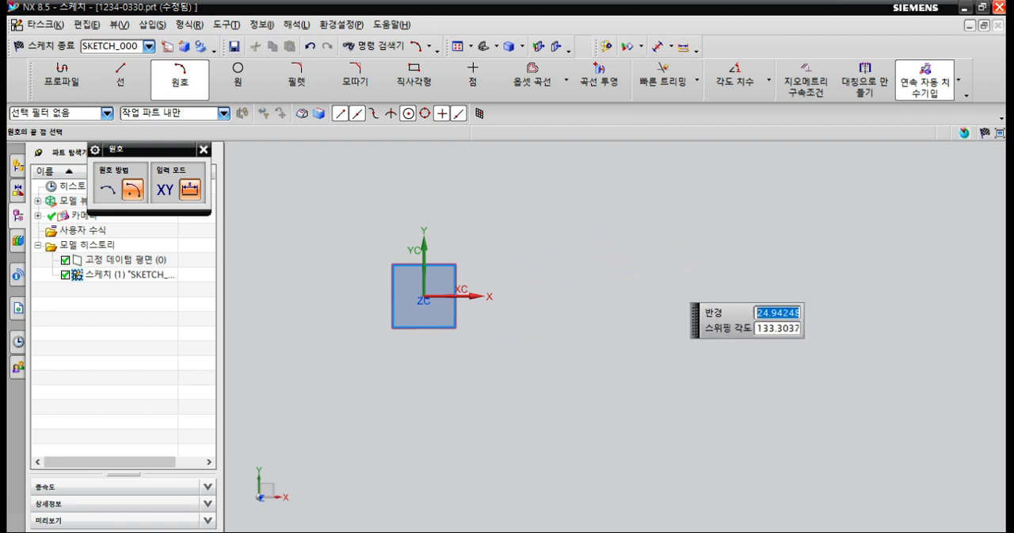
{"action": "key", "text": "Escape"}
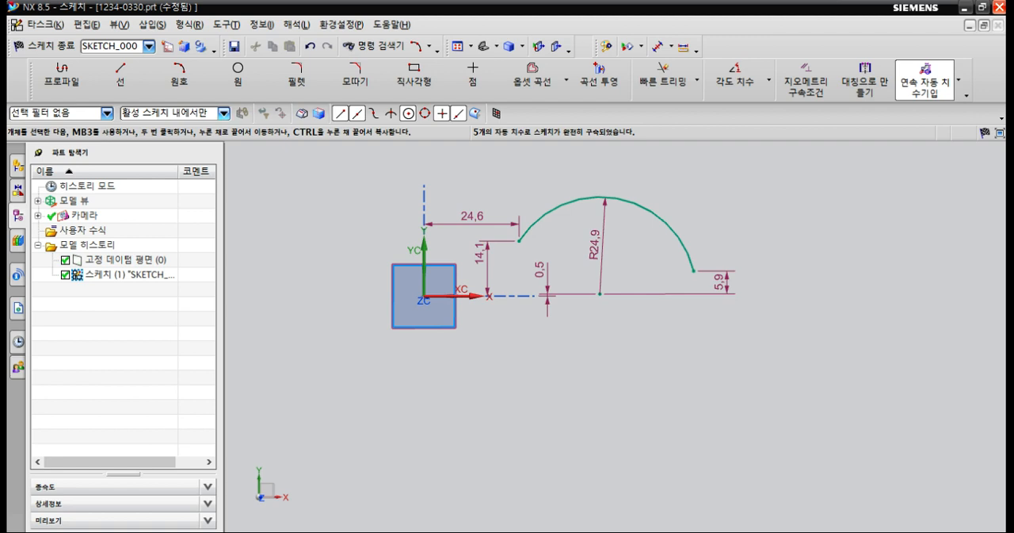
Draw a circle by centre and diameter, about 27.7 mm in diameter, below the arc.
{"action": "key", "text": "a"}
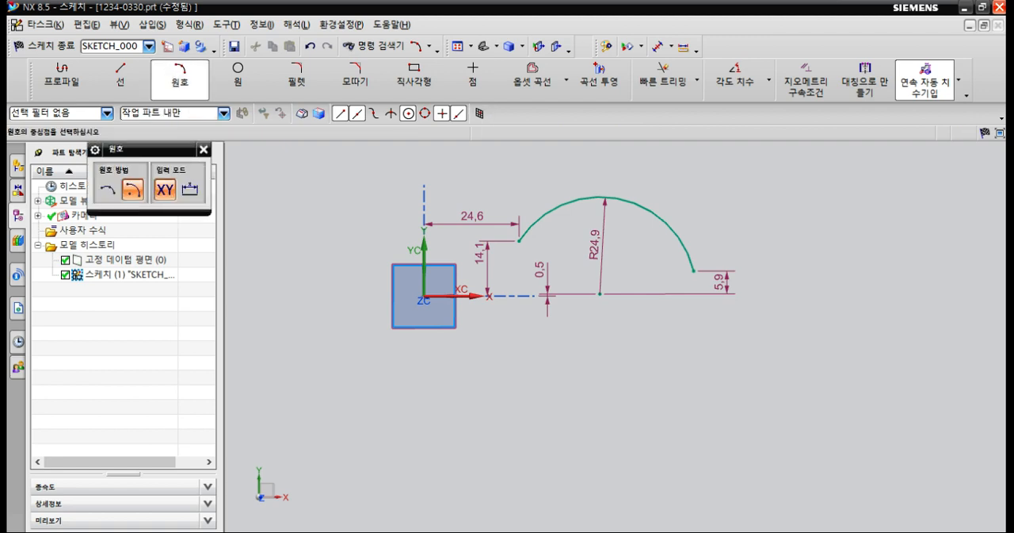
{"action": "left_click", "coordinate": [237, 77]}
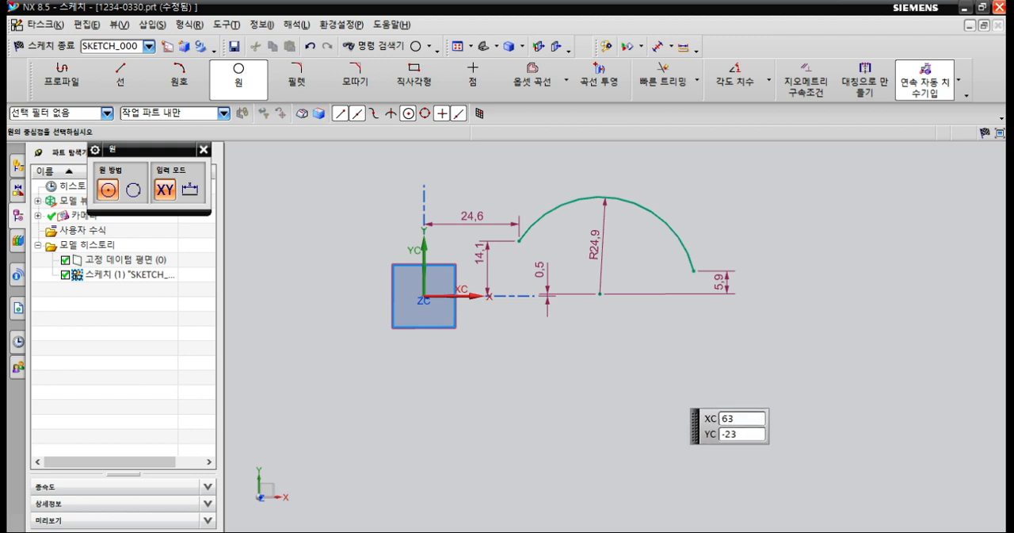
{"action": "left_click", "coordinate": [668, 382]}
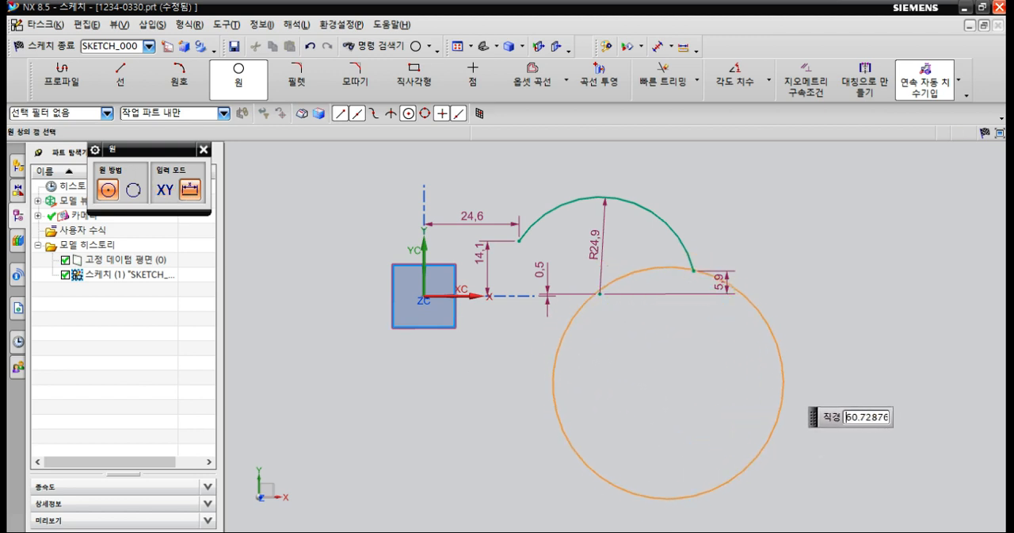
{"action": "left_click", "coordinate": [720, 395]}
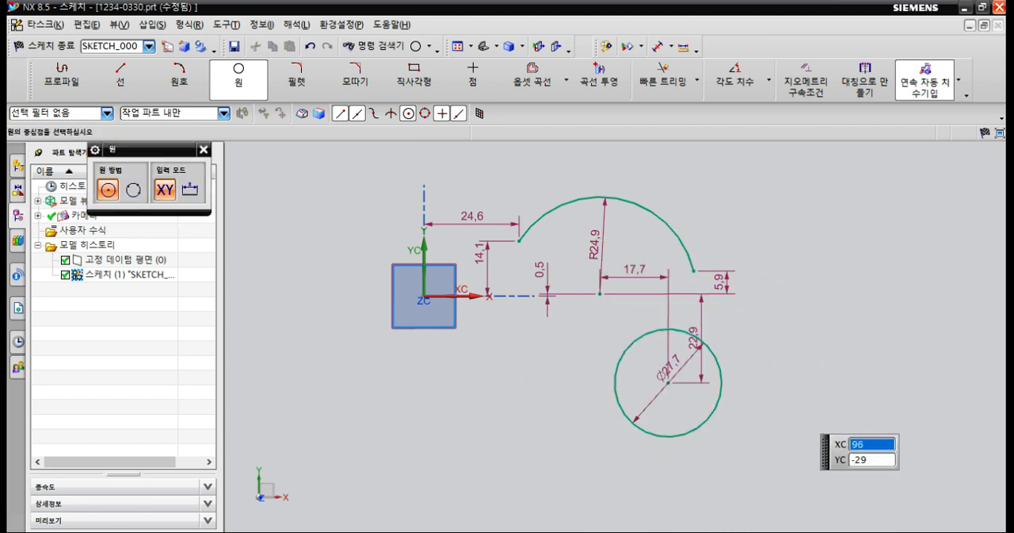
{"action": "key", "text": "Escape"}
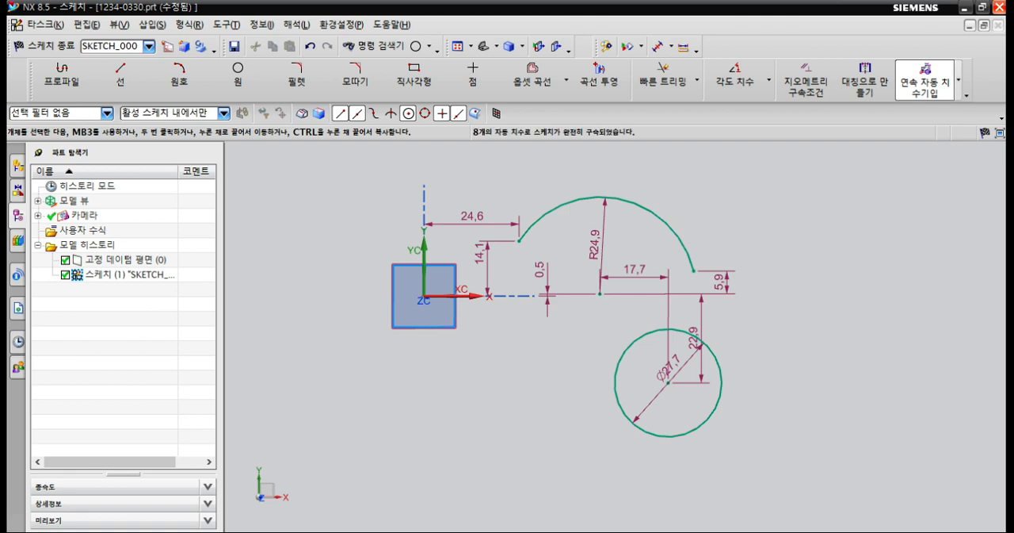
Turn off Continuous Auto Dimensioning and draw a large circle through three points, farther along the positive X direction than the existing arc and circle.
{"action": "left_click", "coordinate": [959, 80]}
{"action": "left_click", "coordinate": [941, 279]}
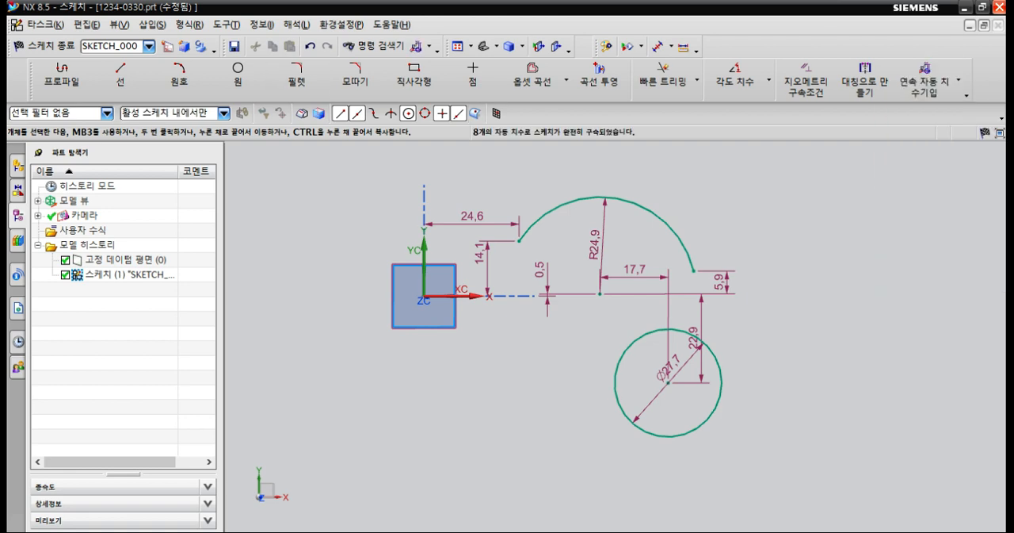
{"action": "left_click", "coordinate": [238, 76]}
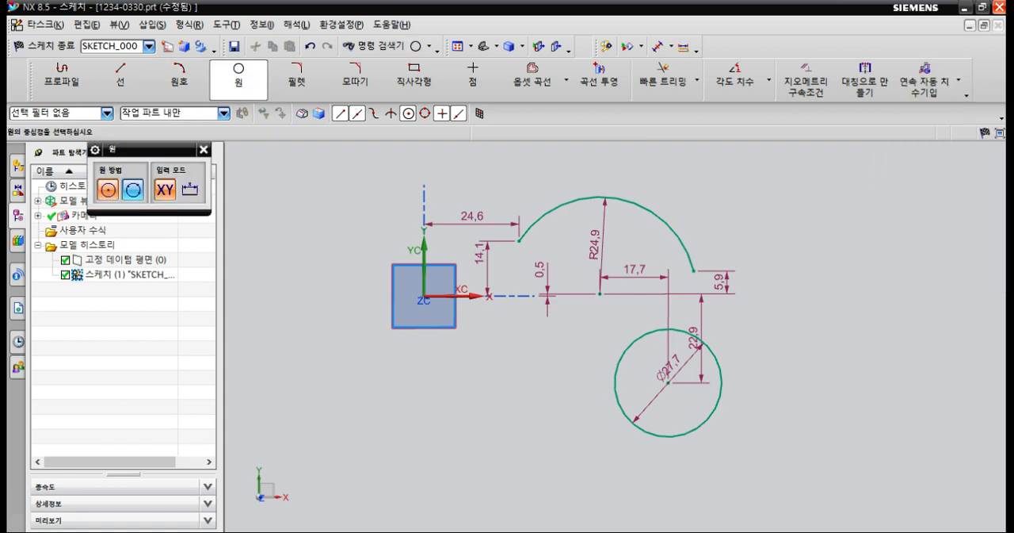
{"action": "left_click", "coordinate": [133, 189]}
{"action": "scroll", "coordinate": [309, 260], "scroll_direction": "down", "scroll_amount": 2}
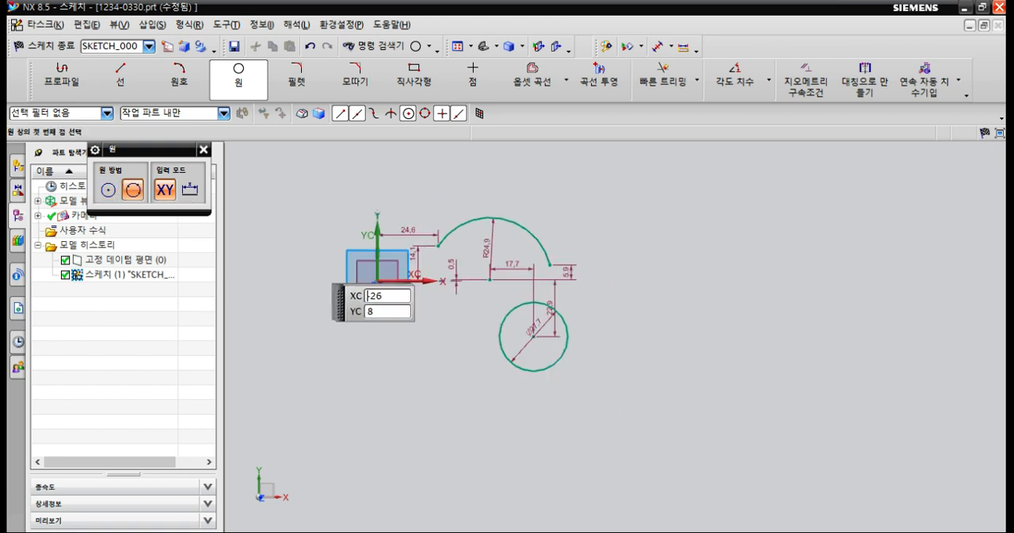
{"action": "left_click", "coordinate": [710, 242]}
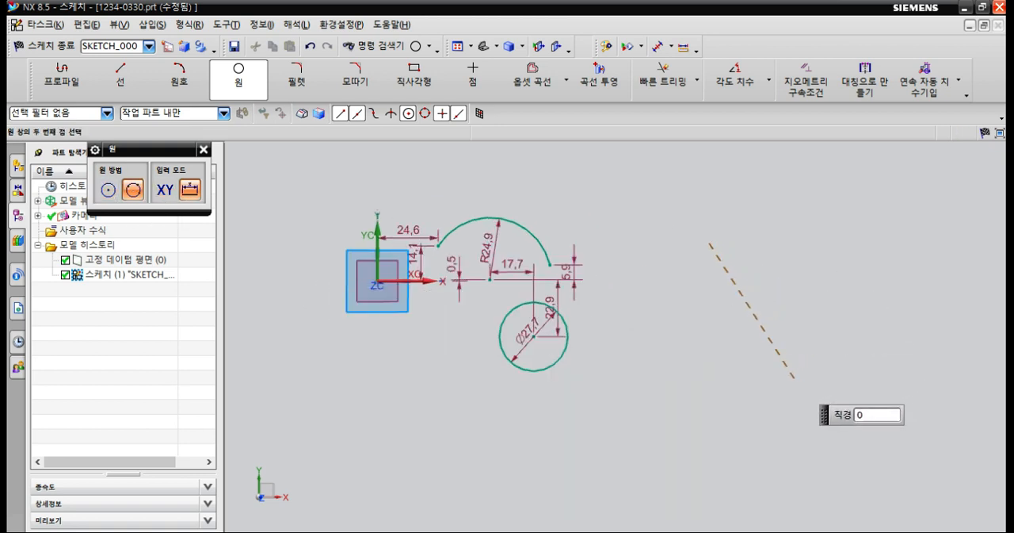
{"action": "left_click", "coordinate": [793, 379]}
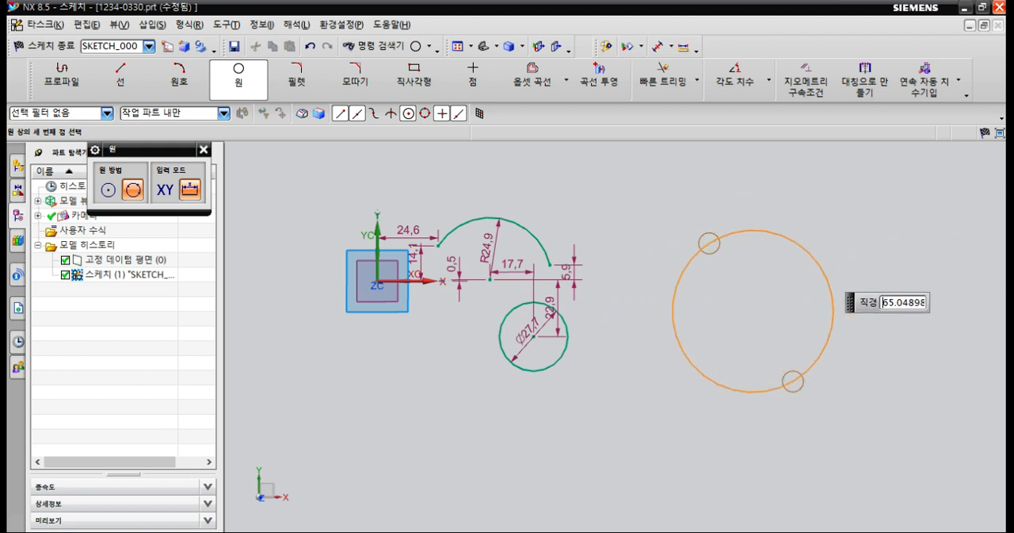
{"action": "left_click", "coordinate": [864, 284]}
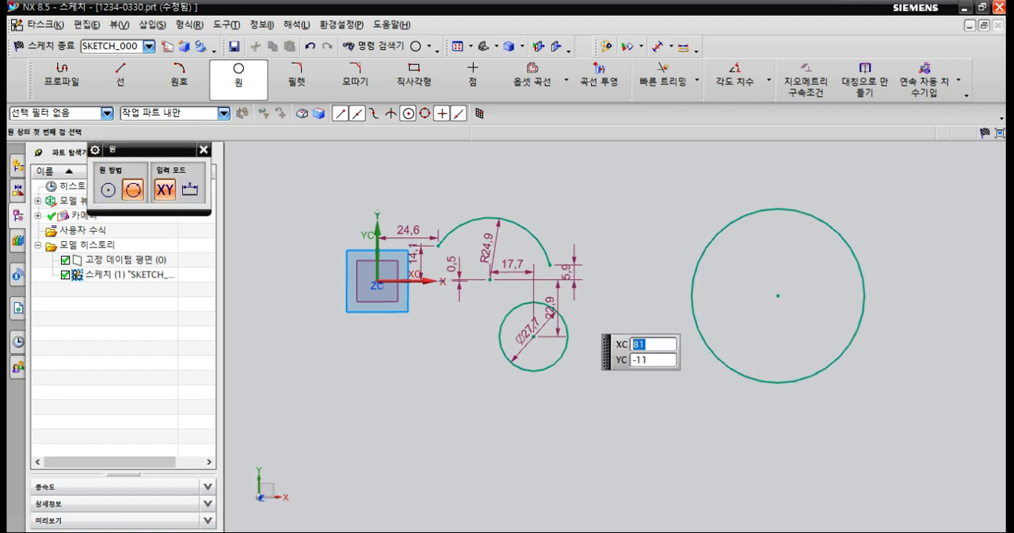
{"action": "key", "text": "Escape"}
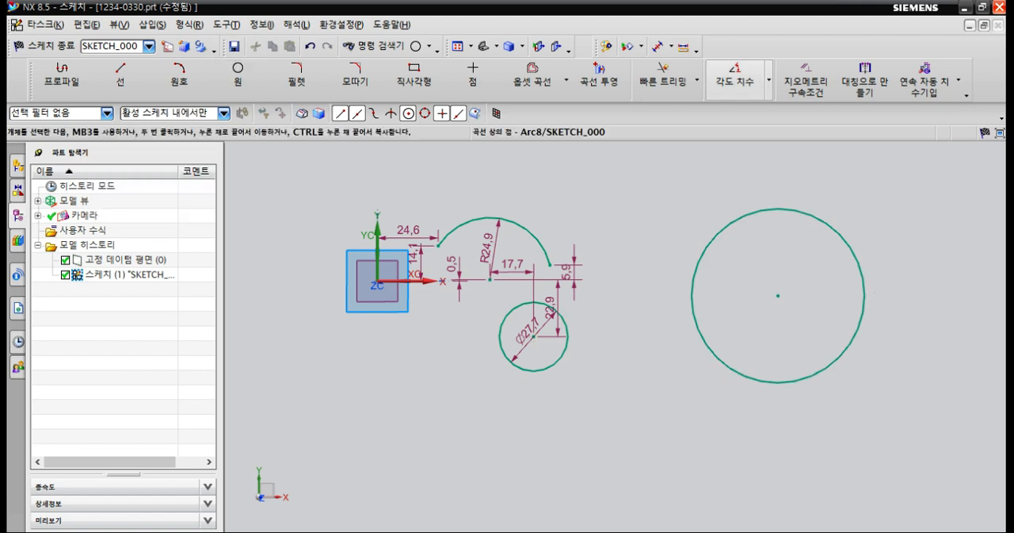
Add a diameter dimension to the large three-point circle and set it to 20 mm.
{"action": "left_click", "coordinate": [770, 80]}
{"action": "left_click", "coordinate": [748, 210]}
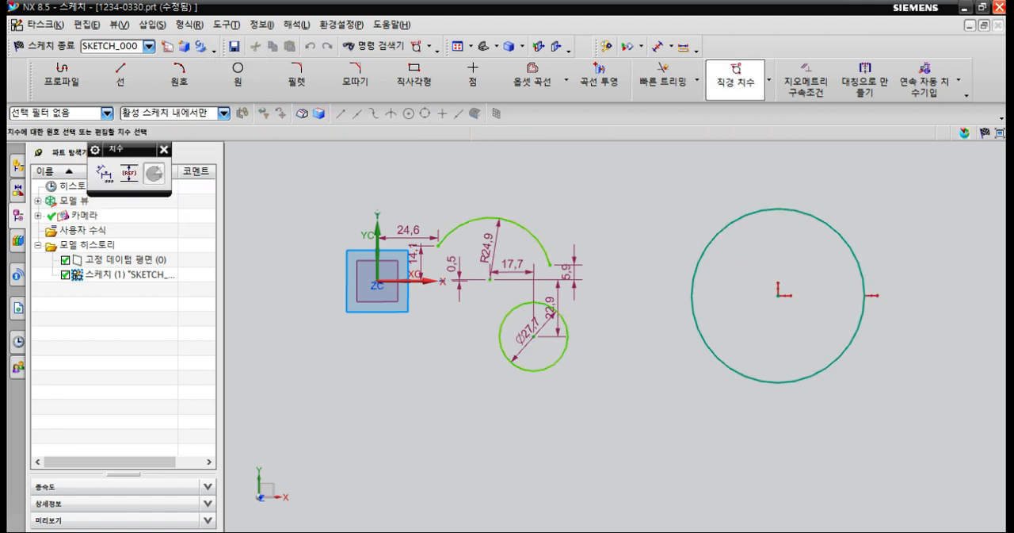
{"action": "left_click", "coordinate": [709, 244]}
{"action": "left_click", "coordinate": [655, 209]}
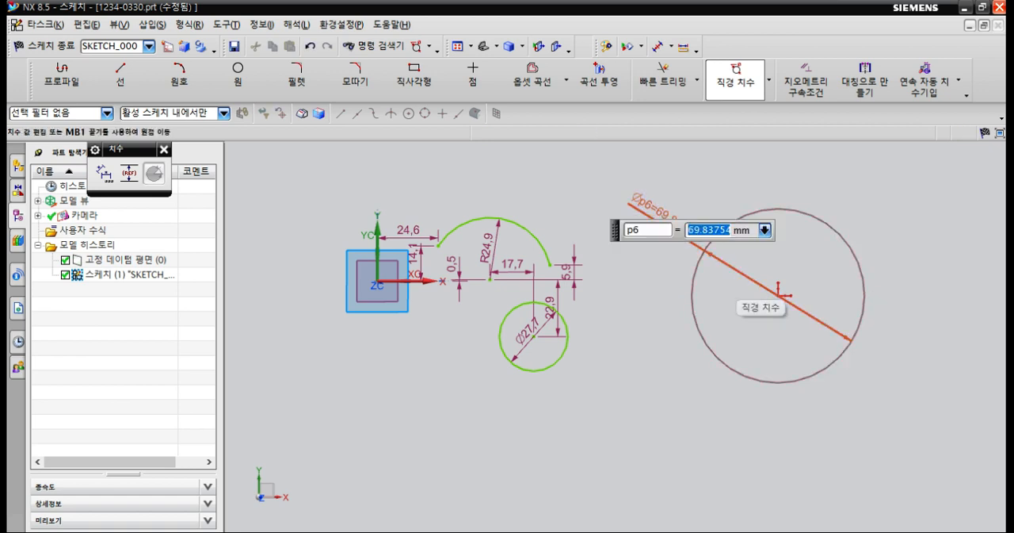
{"action": "type", "text": "20"}
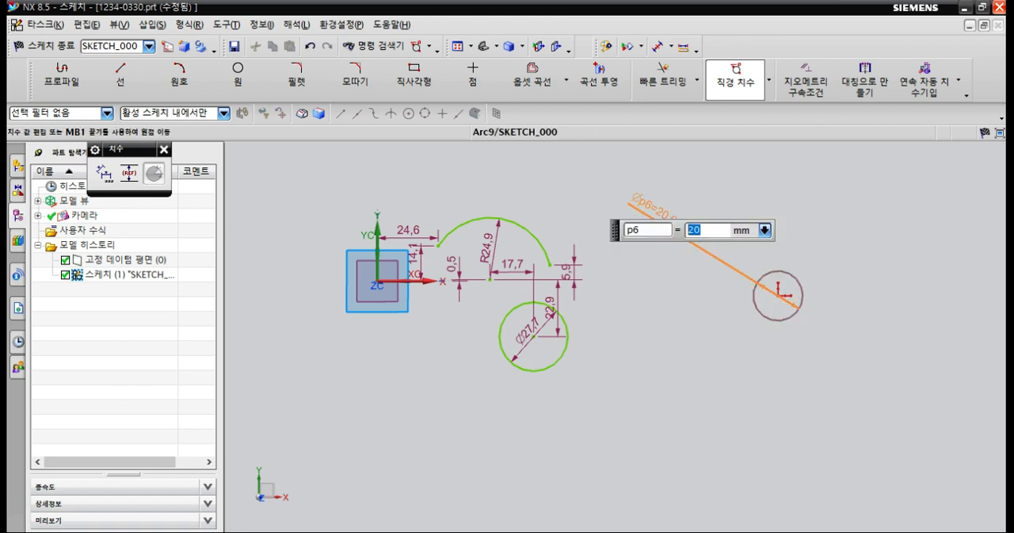
{"action": "key", "text": "Escape"}
Add a horizontal dimension from the sketch origin to the centre of the 20 mm circle and set it to 150 mm.
{"action": "left_click", "coordinate": [767, 79]}
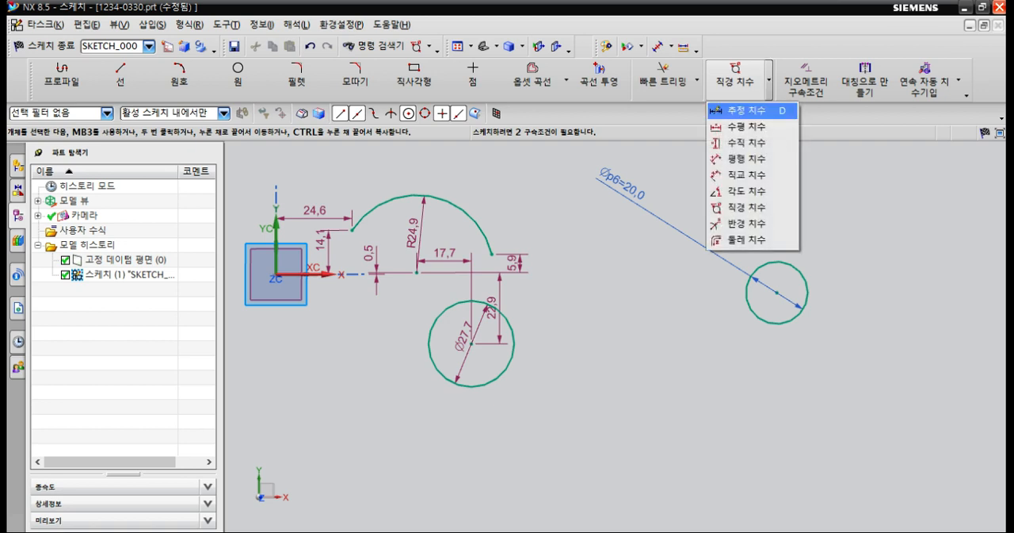
{"action": "left_click", "coordinate": [745, 126]}
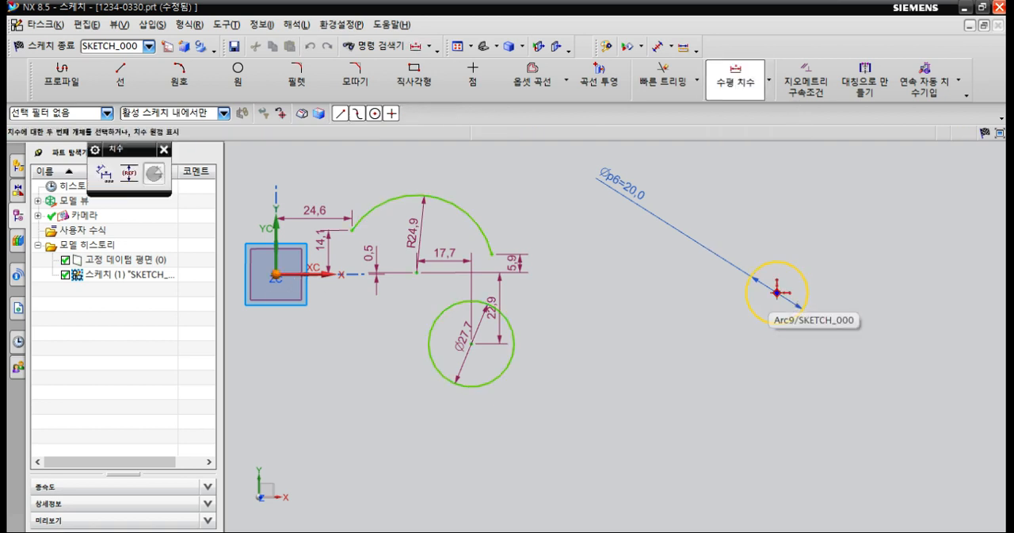
{"action": "left_click", "coordinate": [777, 292]}
{"action": "left_click", "coordinate": [662, 394]}
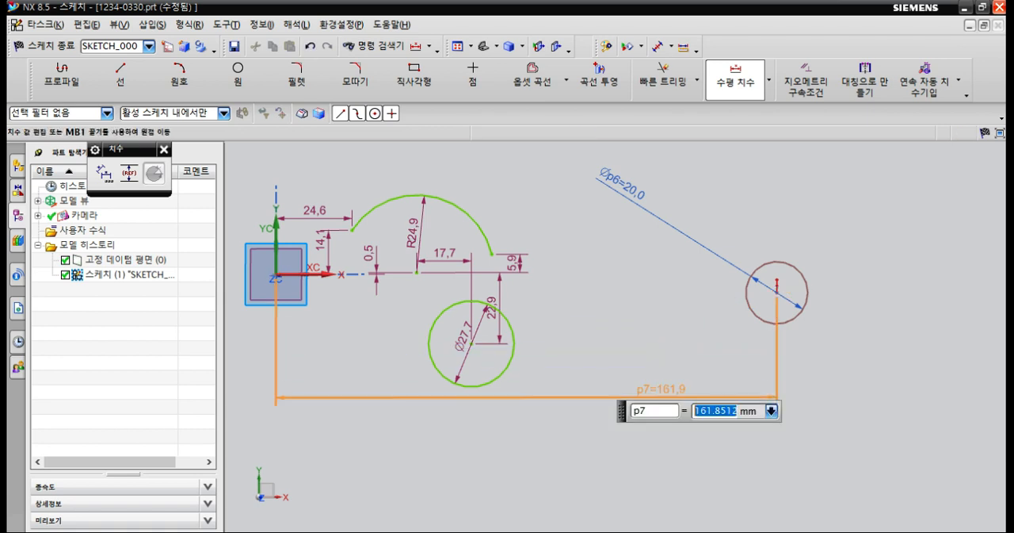
{"action": "type", "text": "150"}
{"action": "key", "text": "Return"}
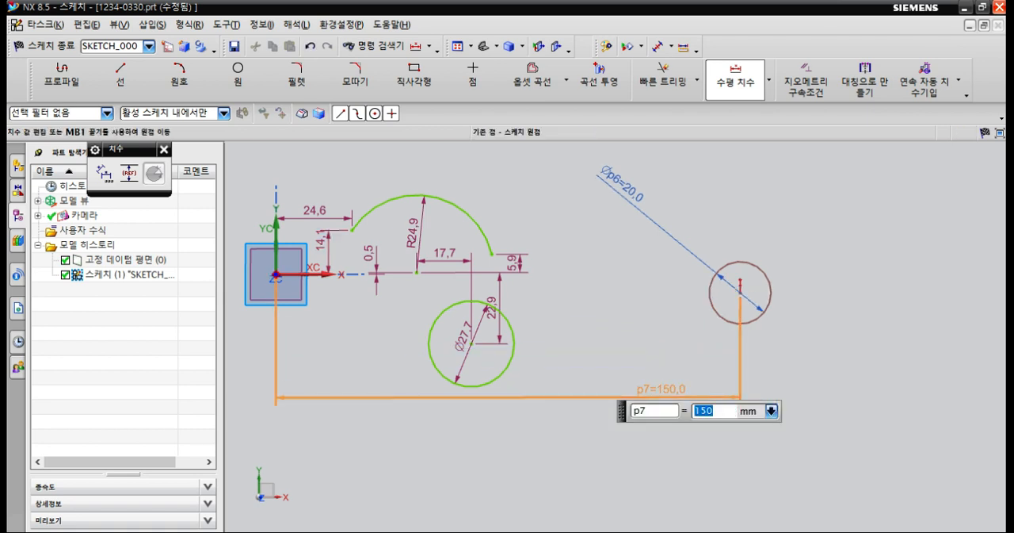
Add a vertical dimension between the sketch origin and the 20 mm circle's centre and set it to 0 mm.
{"action": "left_click", "coordinate": [276, 273]}
{"action": "left_click", "coordinate": [759, 305]}
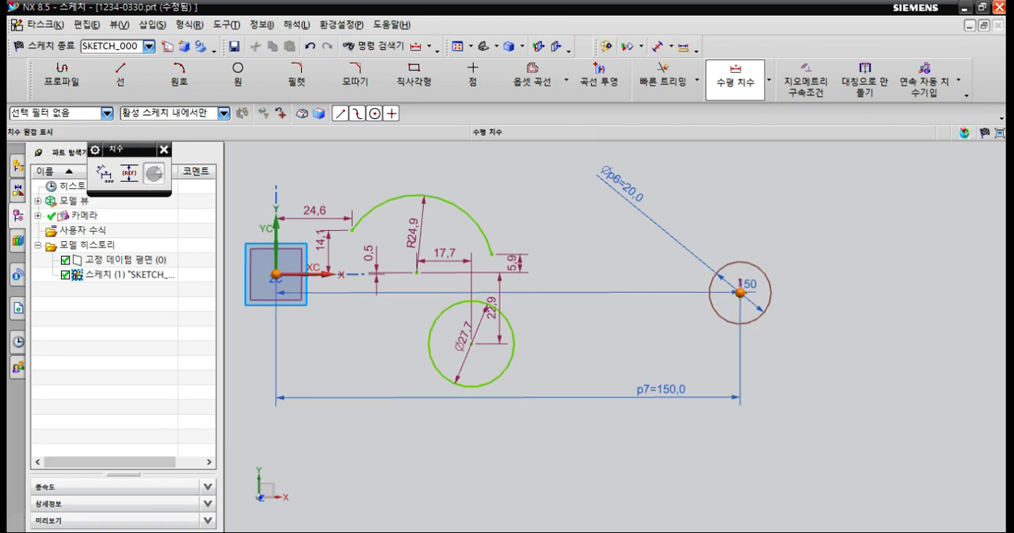
{"action": "left_click", "coordinate": [769, 80]}
{"action": "left_click", "coordinate": [741, 143]}
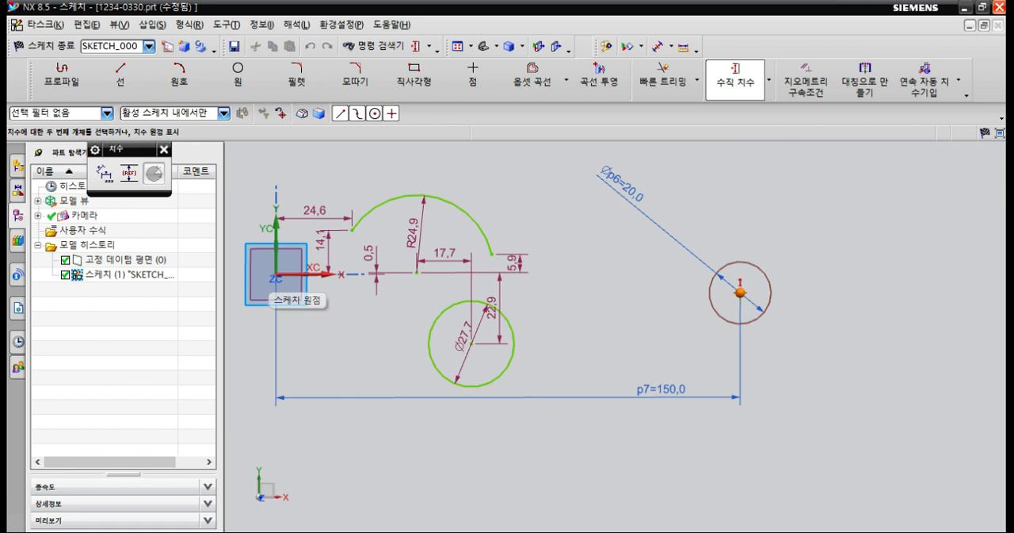
{"action": "left_click", "coordinate": [739, 292]}
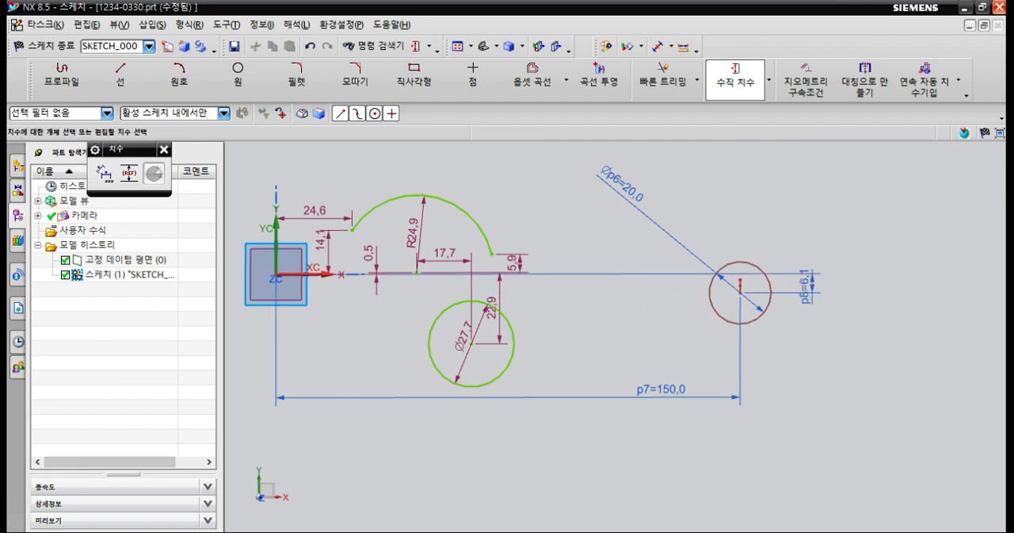
{"action": "left_click", "coordinate": [810, 283]}
{"action": "key", "text": "Return"}
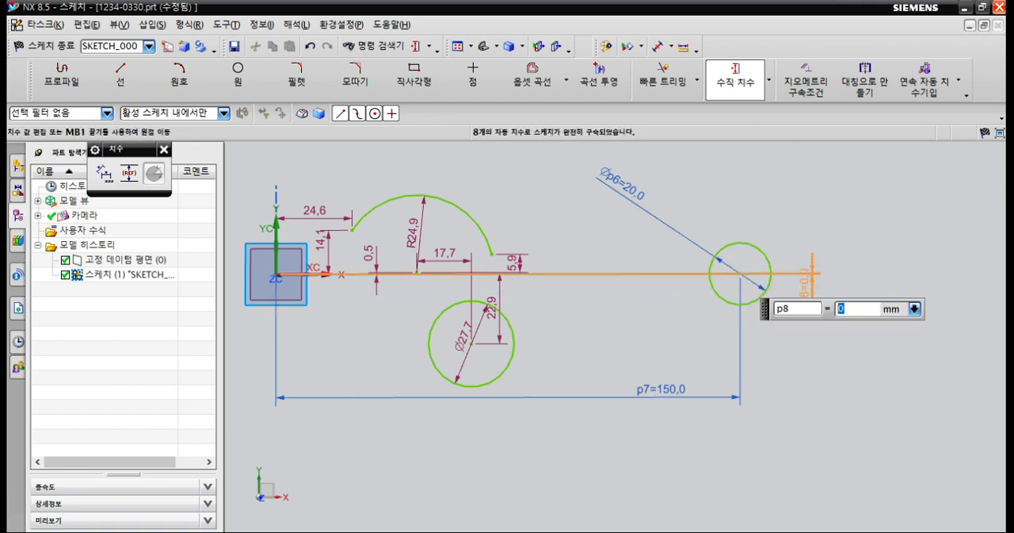
{"action": "key", "text": "Escape"}
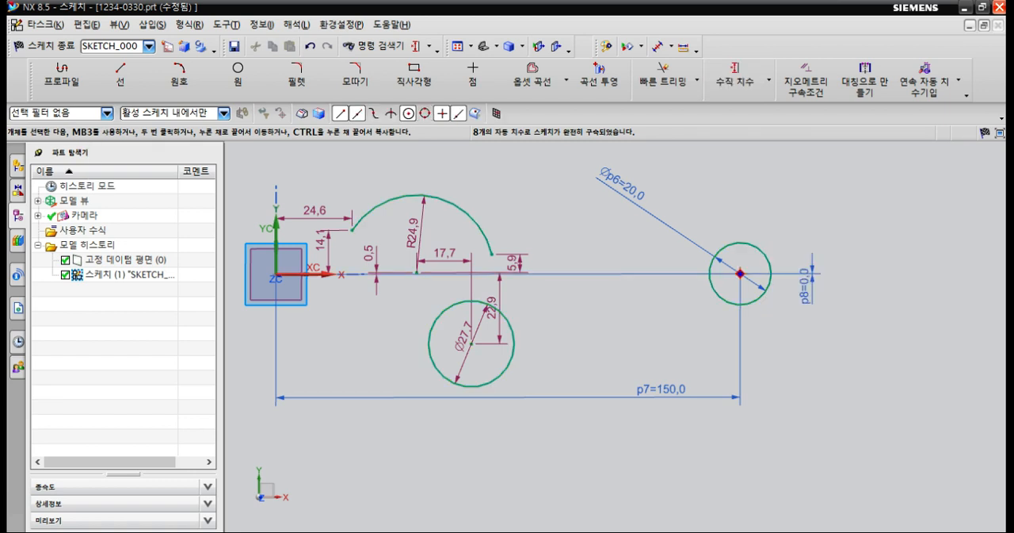
Reposition the vertical, horizontal and diameter dimensions of the 20 mm circle closer to the geometry.
{"action": "left_click_drag", "start_coordinate": [805, 286], "coordinate": [790, 308]}
{"action": "left_click_drag", "start_coordinate": [661, 389], "coordinate": [697, 339]}
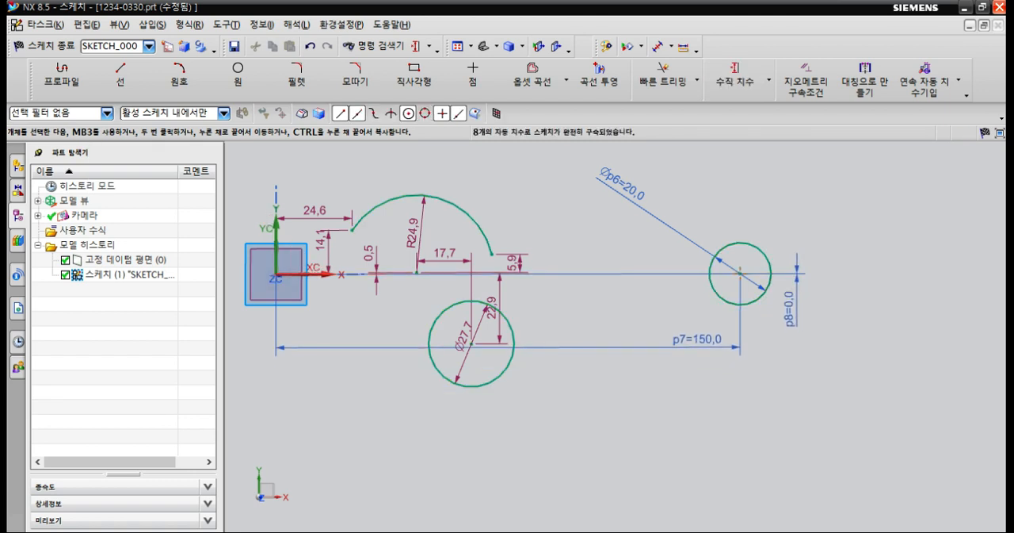
{"action": "left_click_drag", "start_coordinate": [622, 181], "coordinate": [668, 236]}
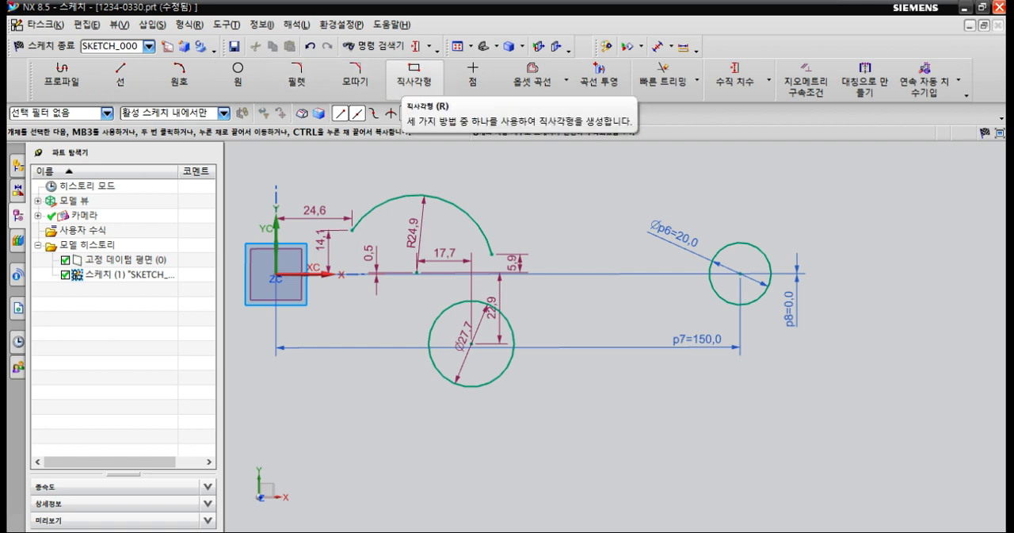
Draw a rectangle by two points, about 125 mm wide and 115 mm high, beyond the 20 mm circle in the positive X direction.
{"action": "left_click", "coordinate": [414, 76]}
{"action": "scroll", "coordinate": [354, 298], "scroll_direction": "down", "scroll_amount": 4}
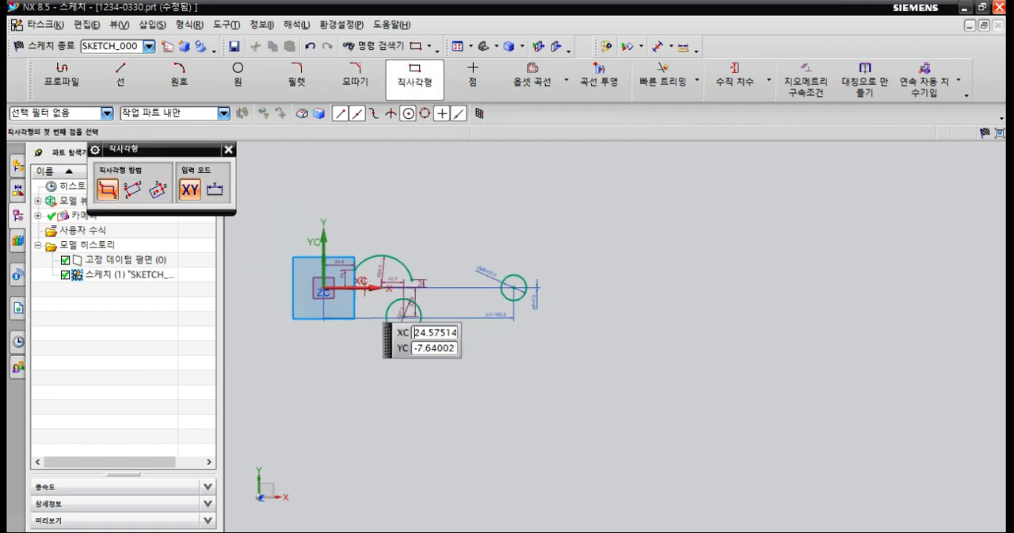
{"action": "scroll", "coordinate": [543, 298], "scroll_direction": "up", "scroll_amount": 1}
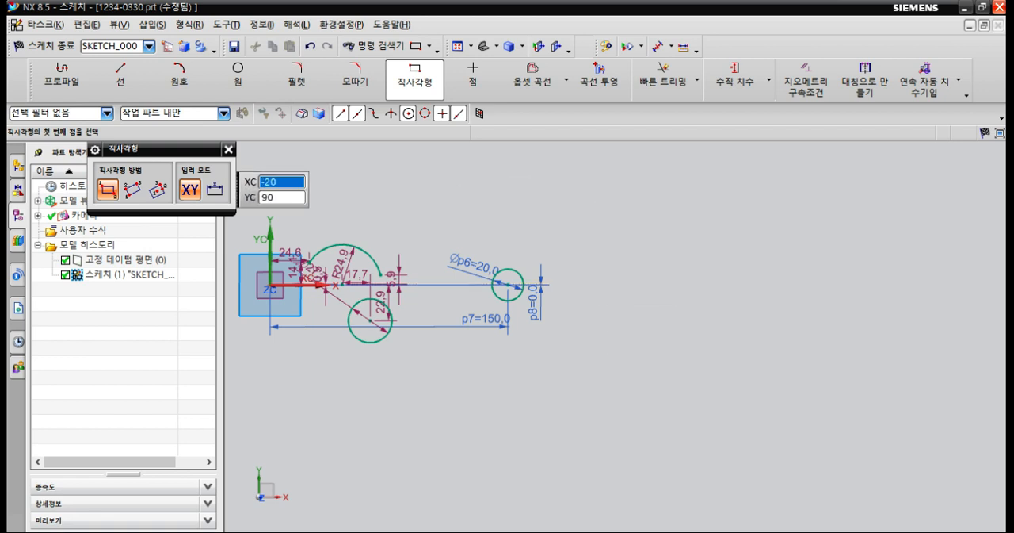
{"action": "left_click_drag", "start_coordinate": [159, 149], "coordinate": [421, 167]}
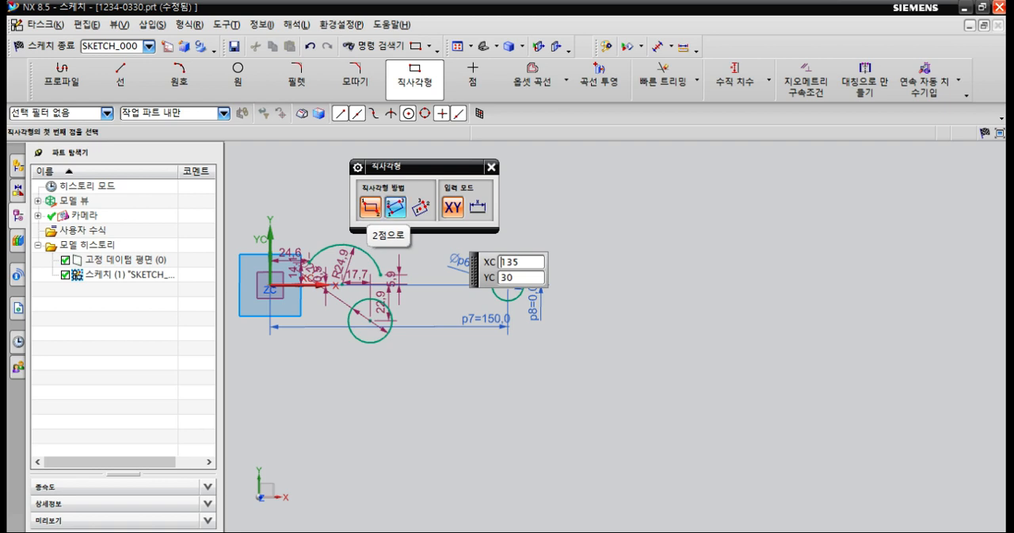
{"action": "left_click", "coordinate": [610, 181]}
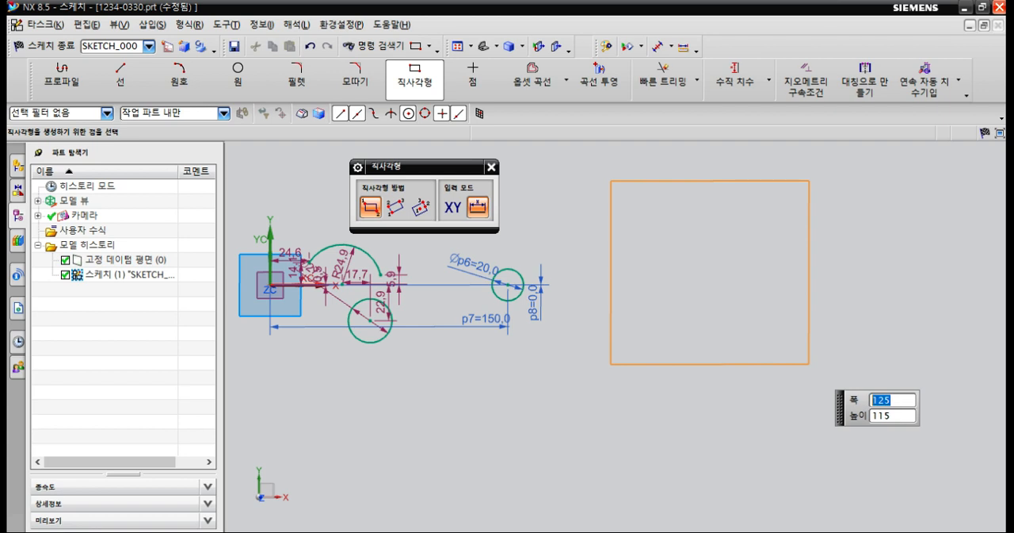
{"action": "left_click", "coordinate": [809, 364]}
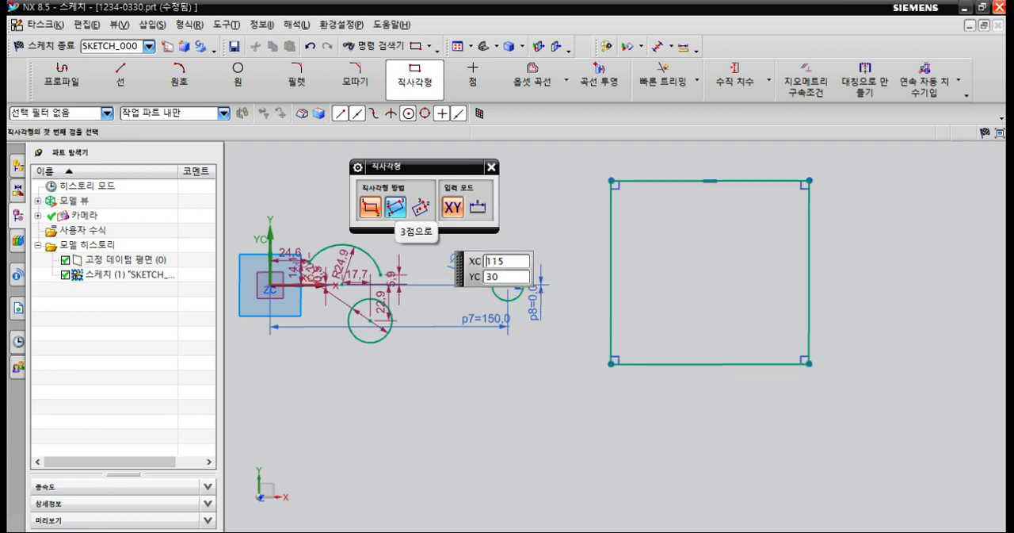
Draw a level rectangle by three points, about 177.3 mm long and 30 mm high, below the first rectangle.
{"action": "left_click", "coordinate": [394, 207]}
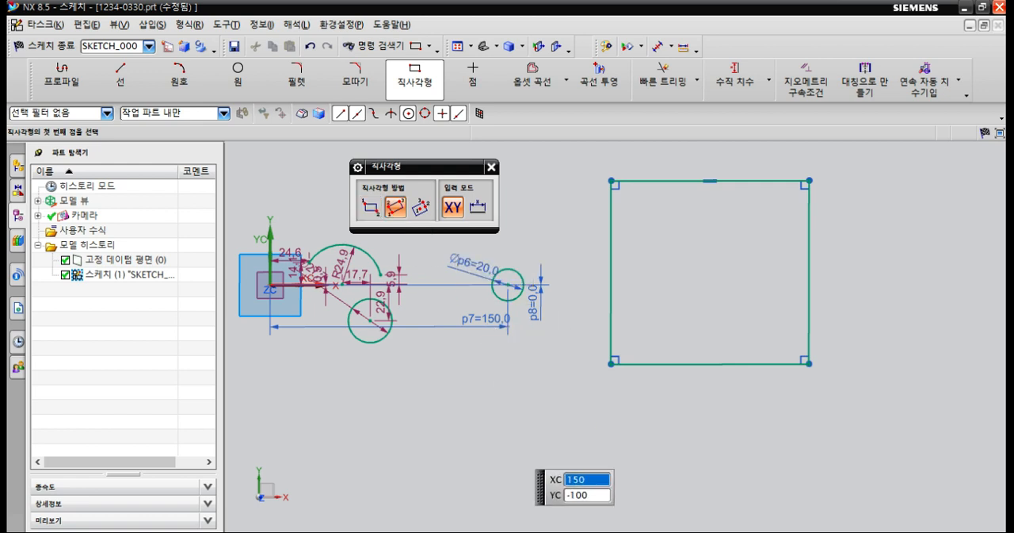
{"action": "left_click", "coordinate": [508, 444]}
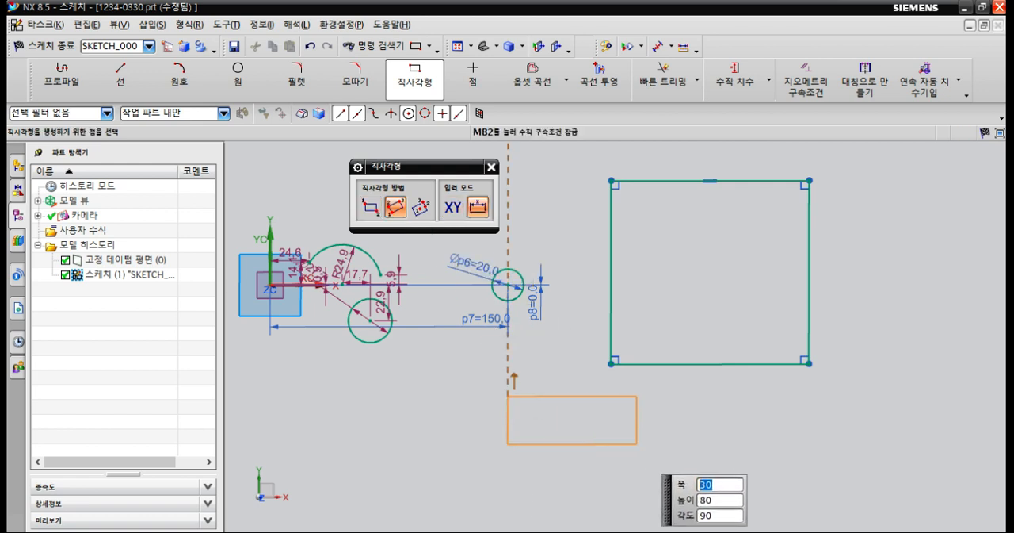
{"action": "left_click", "coordinate": [789, 431]}
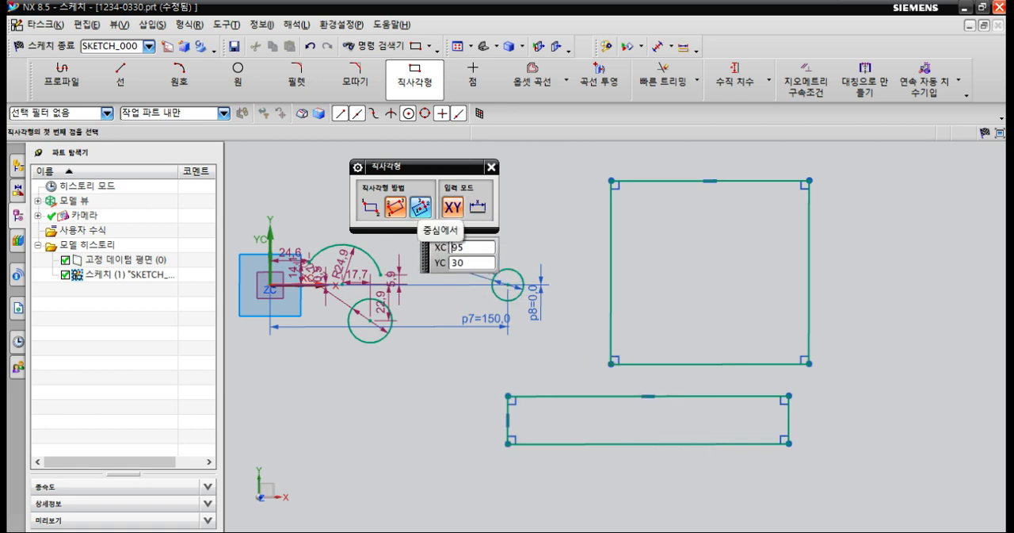
Draw a tilted rectangle from its centre, about 160 by 54.2 mm at about 31 degrees, below the arc and circles.
{"action": "left_click", "coordinate": [420, 208]}
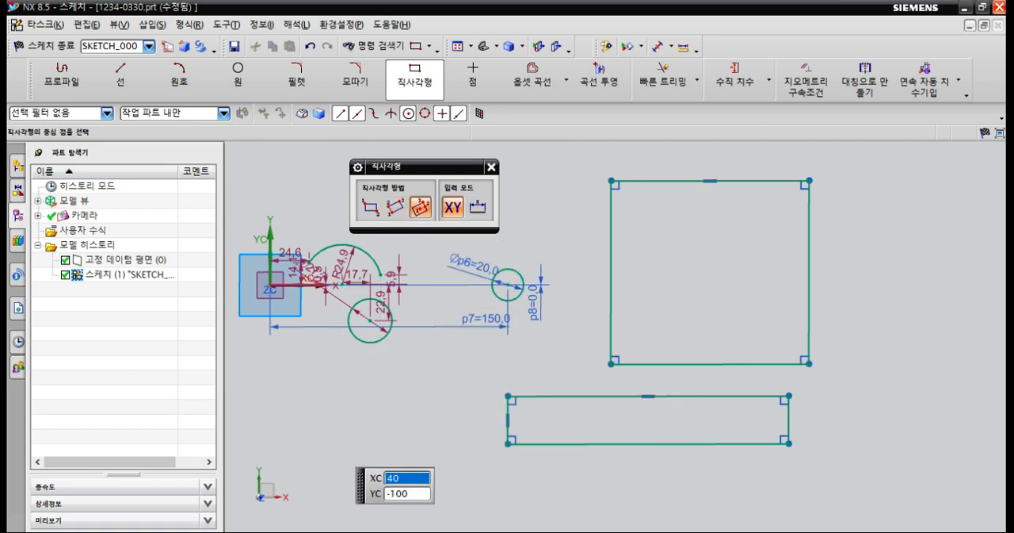
{"action": "left_click", "coordinate": [332, 460]}
{"action": "left_click", "coordinate": [431, 395]}
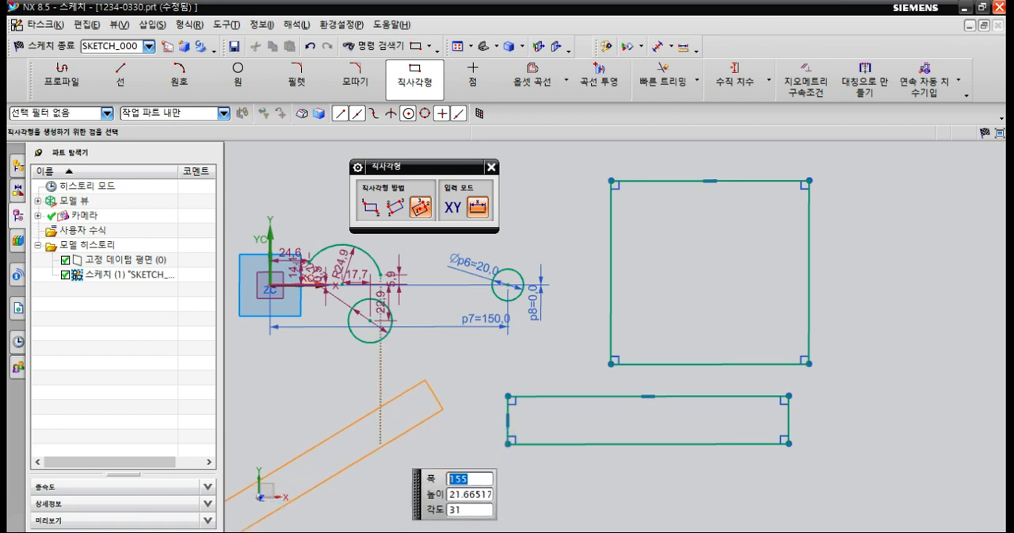
{"action": "left_click", "coordinate": [331, 409]}
{"action": "scroll", "coordinate": [545, 353], "scroll_direction": "down", "scroll_amount": 2}
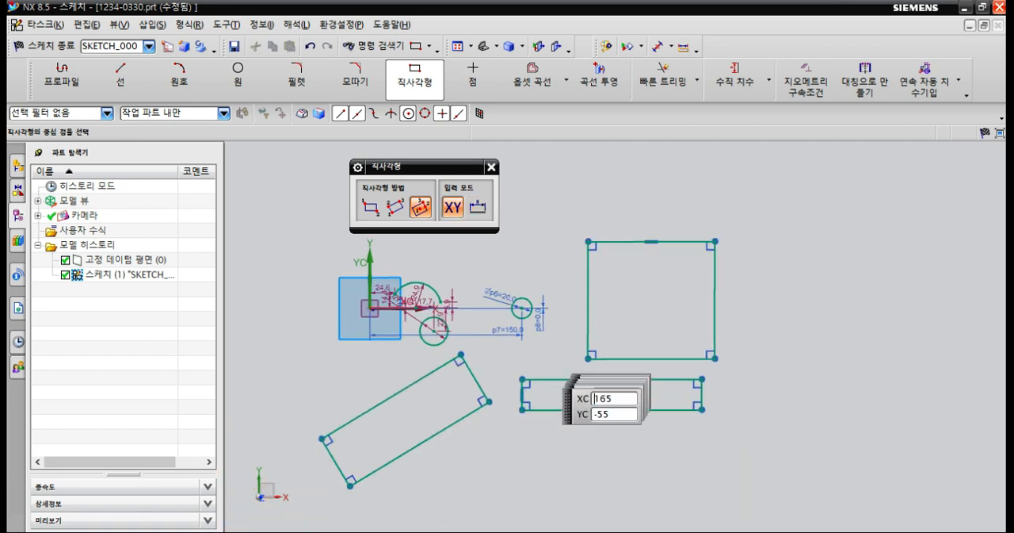
{"action": "scroll", "coordinate": [501, 405], "scroll_direction": "up", "scroll_amount": 1}
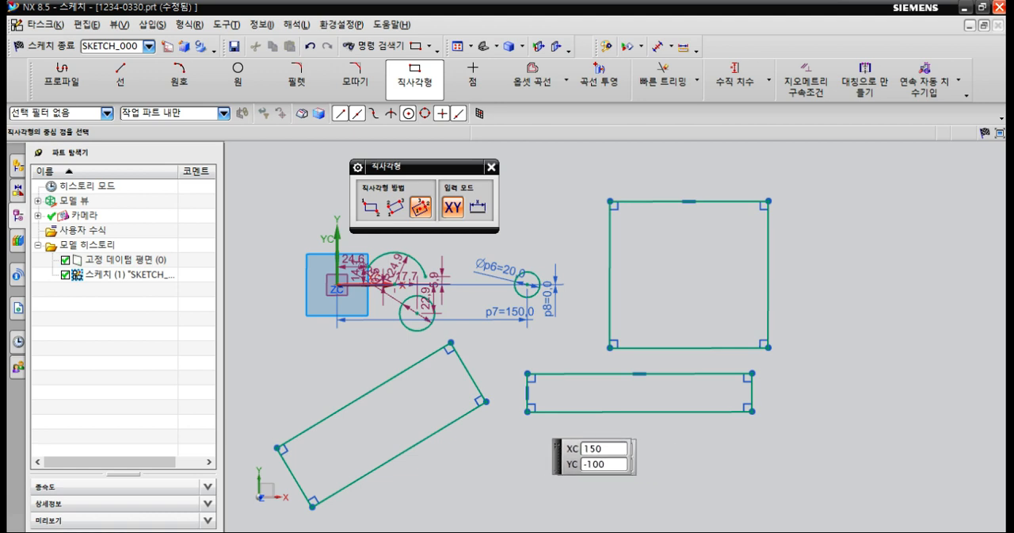
{"action": "middle_click_drag", "start_coordinate": [572, 424], "coordinate": [550, 385], "text": "shift"}
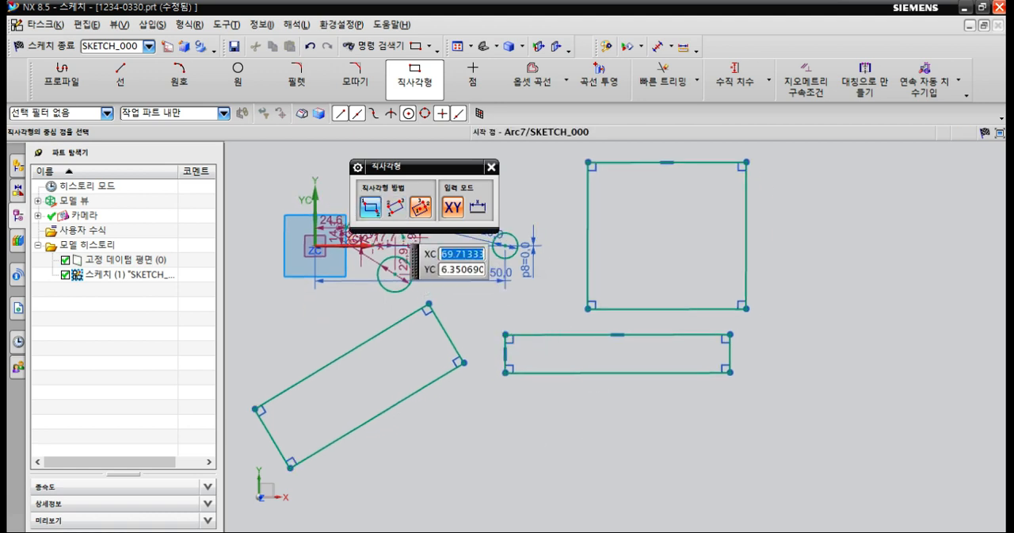
Turn on Continuous Auto Dimensioning for the sketch.
{"action": "left_click", "coordinate": [370, 208]}
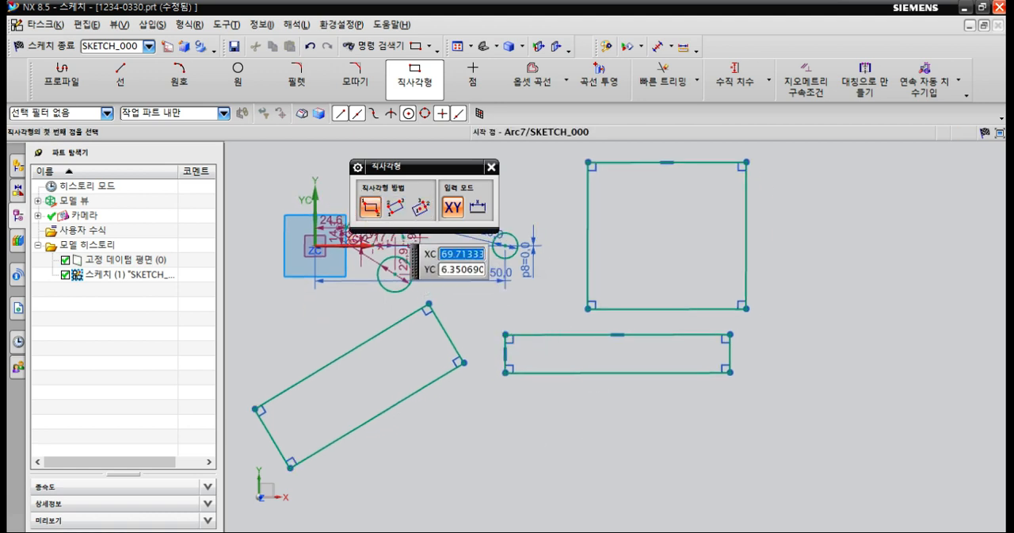
{"action": "middle_click_drag", "start_coordinate": [752, 280], "coordinate": [655, 282], "text": "shift"}
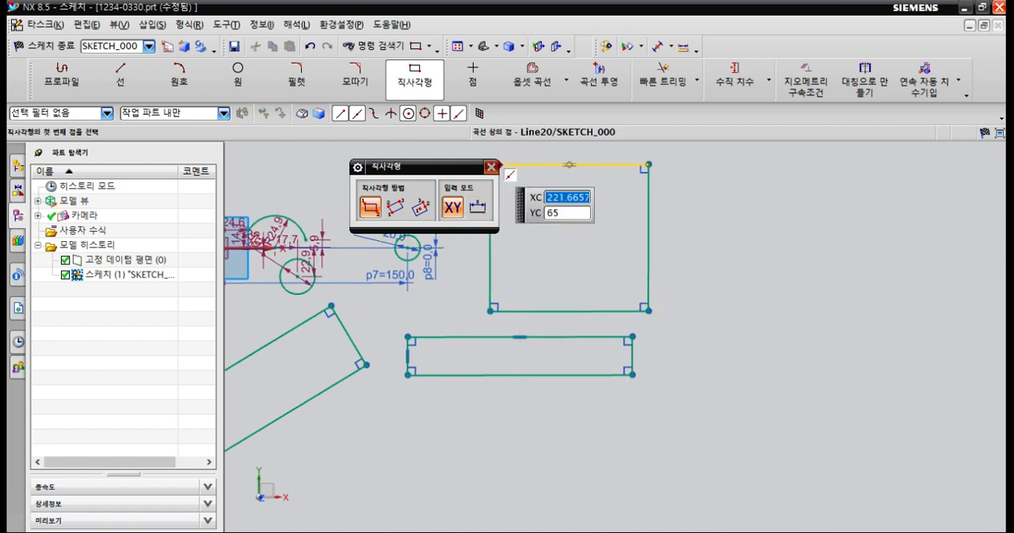
{"action": "key", "text": "Escape"}
{"action": "left_click", "coordinate": [958, 80]}
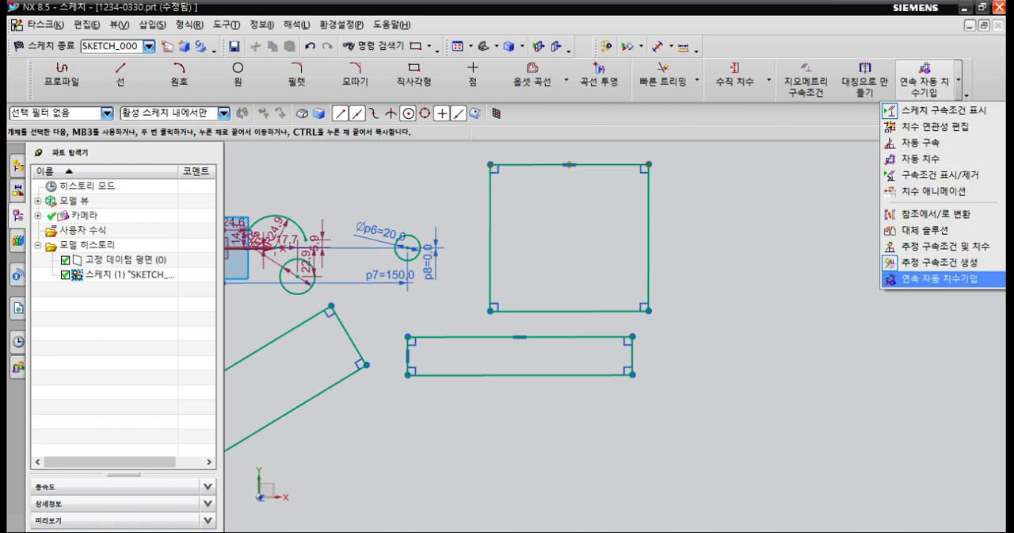
{"action": "left_click", "coordinate": [941, 278]}
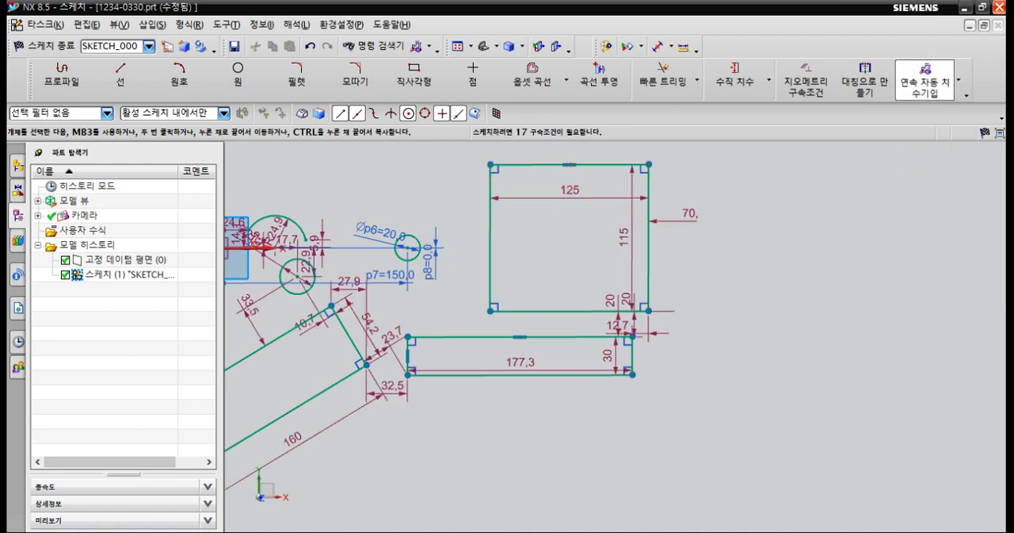
Draw more two-point rectangles: one about 335 by 365 mm around the 125 by 115 mm rectangle, and smaller ones beside it, including about 85 by 95 mm.
{"action": "left_click", "coordinate": [414, 79]}
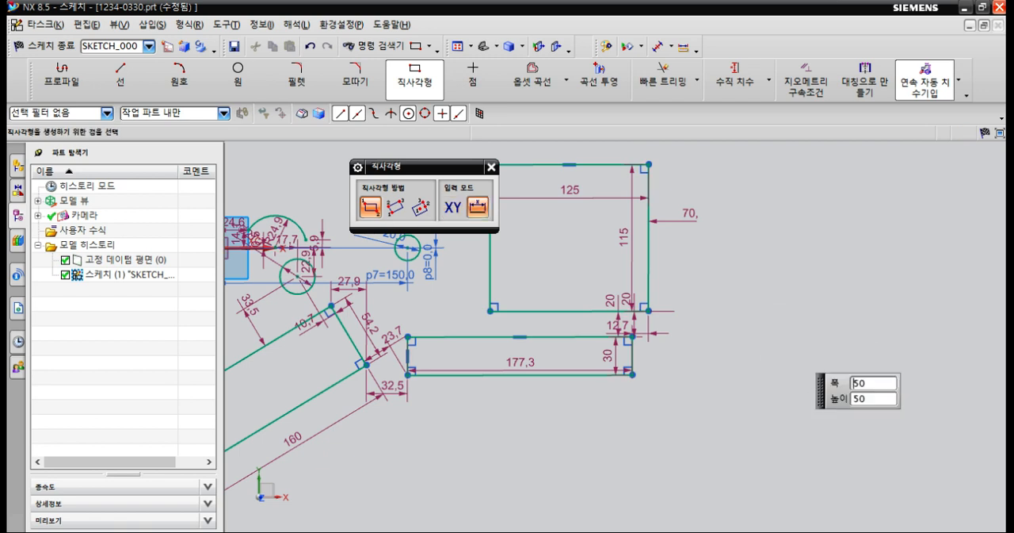
{"action": "mouse_move", "coordinate": [767, 323]}
{"action": "middle_mouse_down", "text": "shift"}
{"action": "mouse_move", "coordinate": [733, 290]}
{"action": "mouse_move", "coordinate": [661, 258]}
{"action": "middle_mouse_up", "text": "shift"}
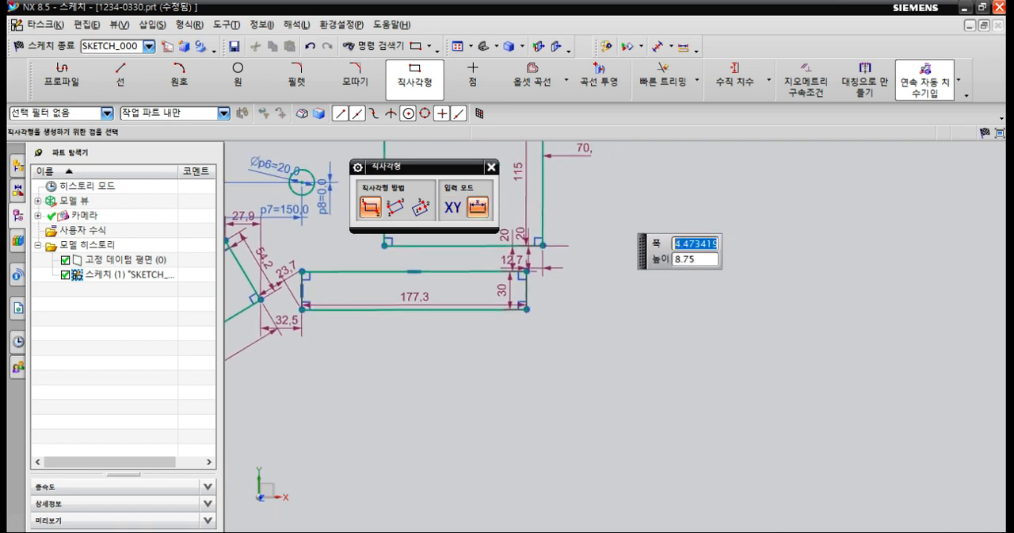
{"action": "key", "text": "Escape"}
{"action": "left_click", "coordinate": [735, 347]}
{"action": "scroll", "coordinate": [743, 373], "scroll_direction": "down", "scroll_amount": 4}
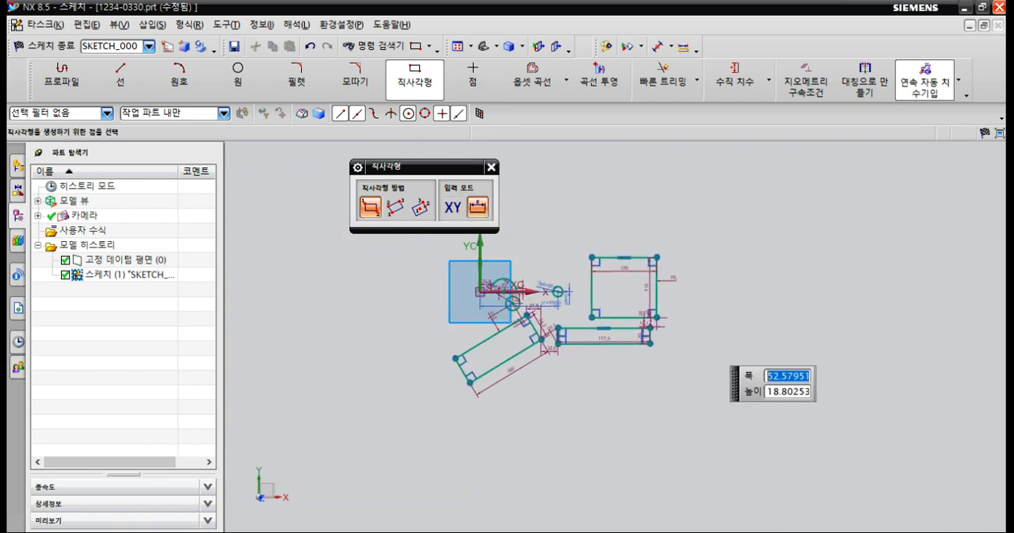
{"action": "scroll", "coordinate": [677, 319], "scroll_direction": "up", "scroll_amount": 3}
{"action": "middle_click_drag", "start_coordinate": [622, 233], "coordinate": [704, 371], "text": "shift"}
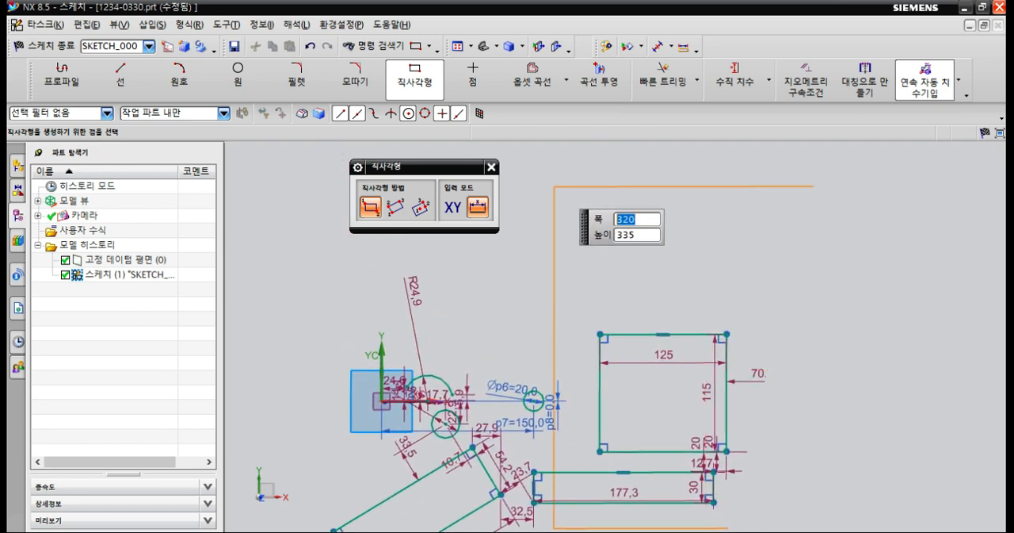
{"action": "left_click", "coordinate": [539, 156]}
{"action": "scroll", "coordinate": [568, 221], "scroll_direction": "down", "scroll_amount": 3}
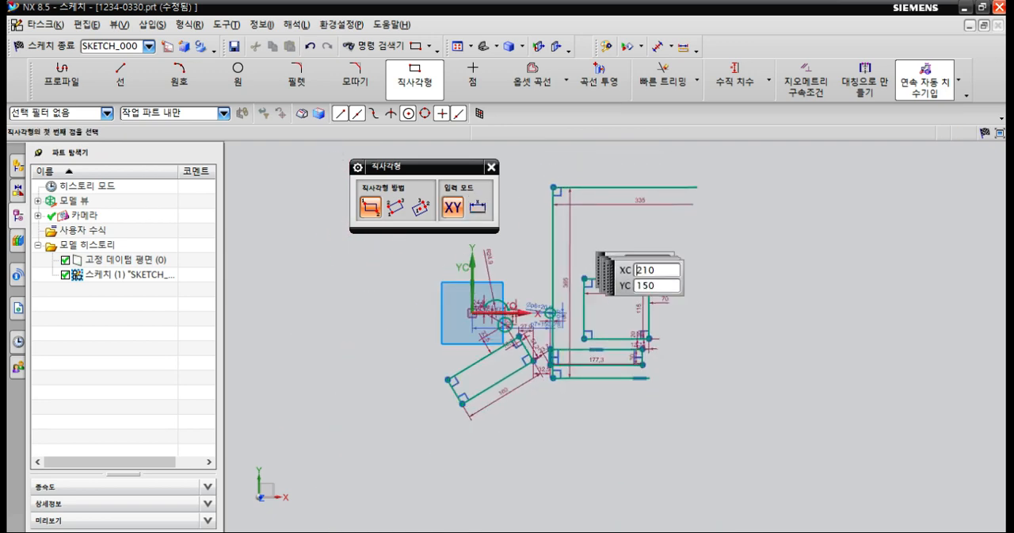
{"action": "scroll", "coordinate": [656, 240], "scroll_direction": "up", "scroll_amount": 2}
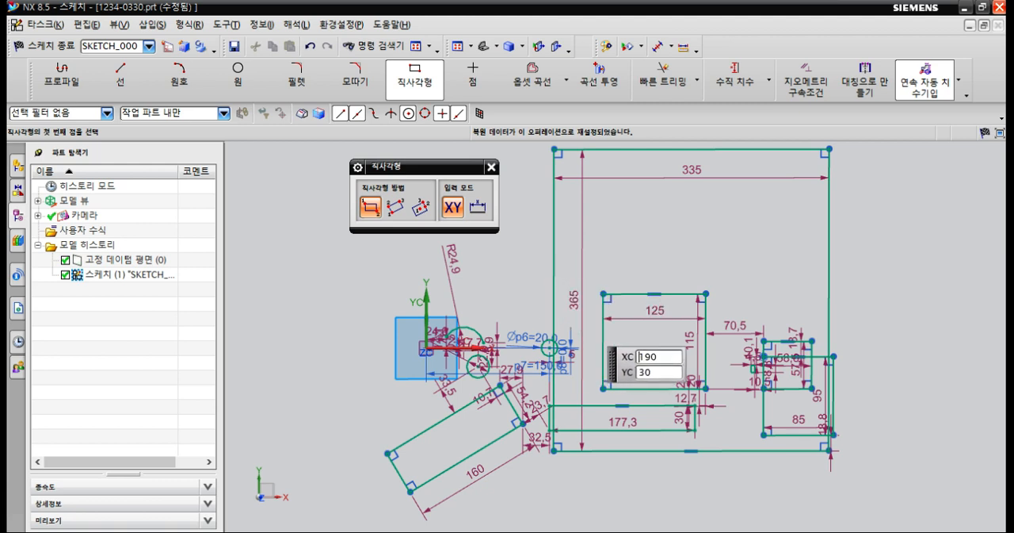
{"action": "scroll", "coordinate": [586, 321], "scroll_direction": "down", "scroll_amount": 1}
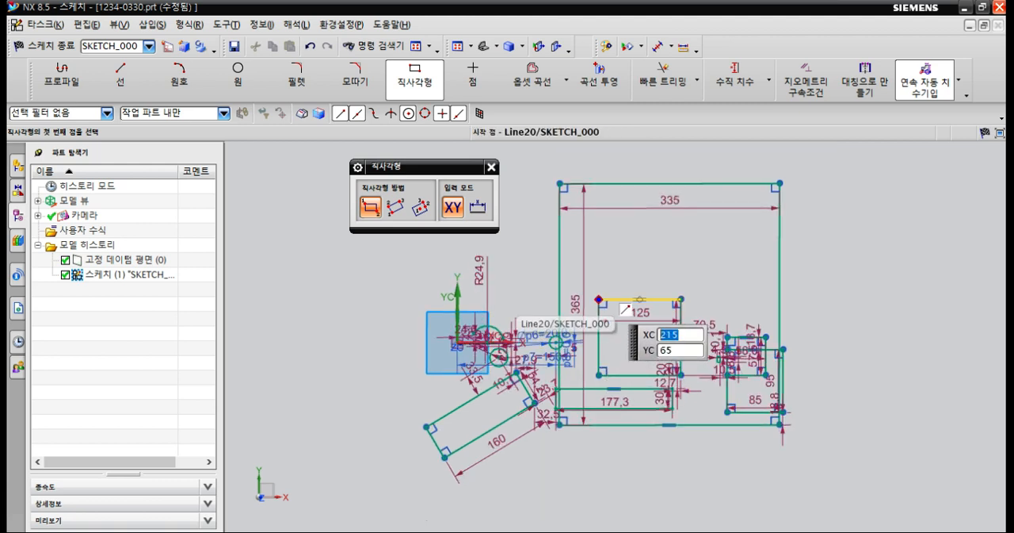